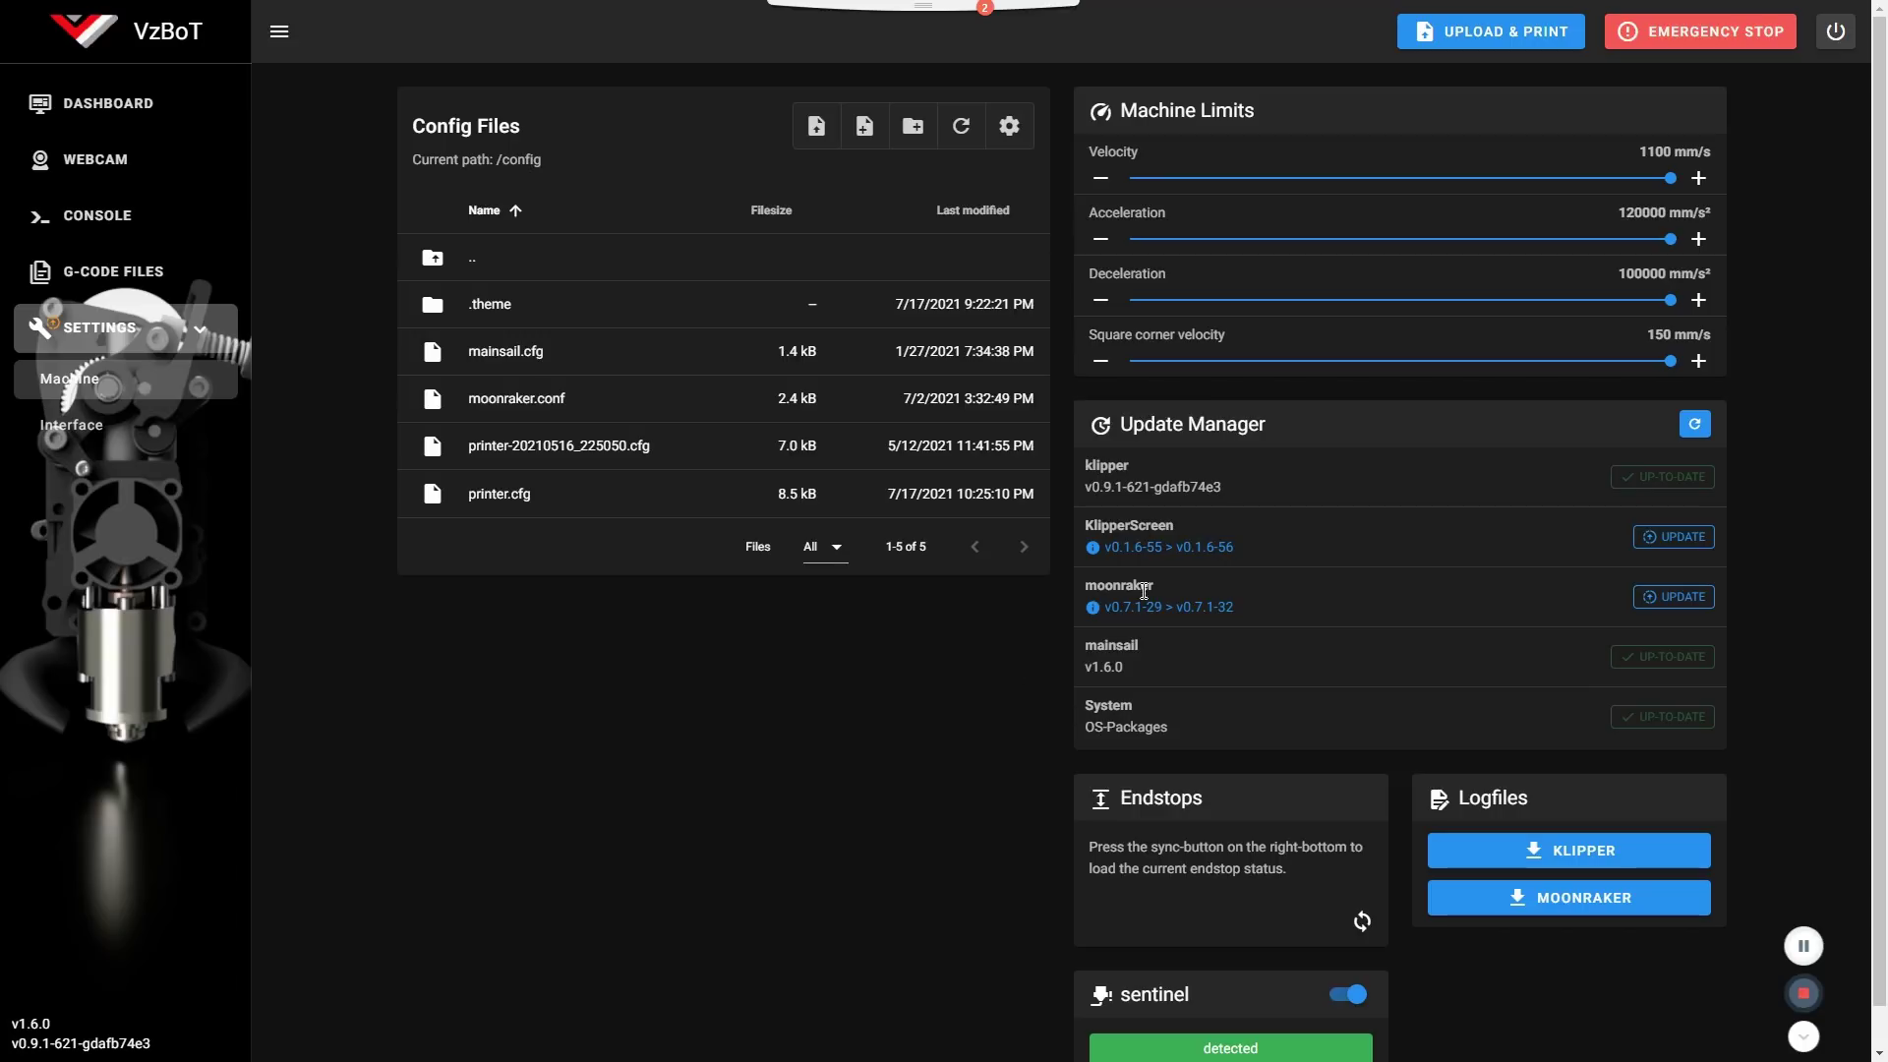
- Update moonraker to v0.7.1-32 and KlipperScreen to v0.1.6-56 from the update manager
right_click(1689, 612)
left_click(1677, 598)
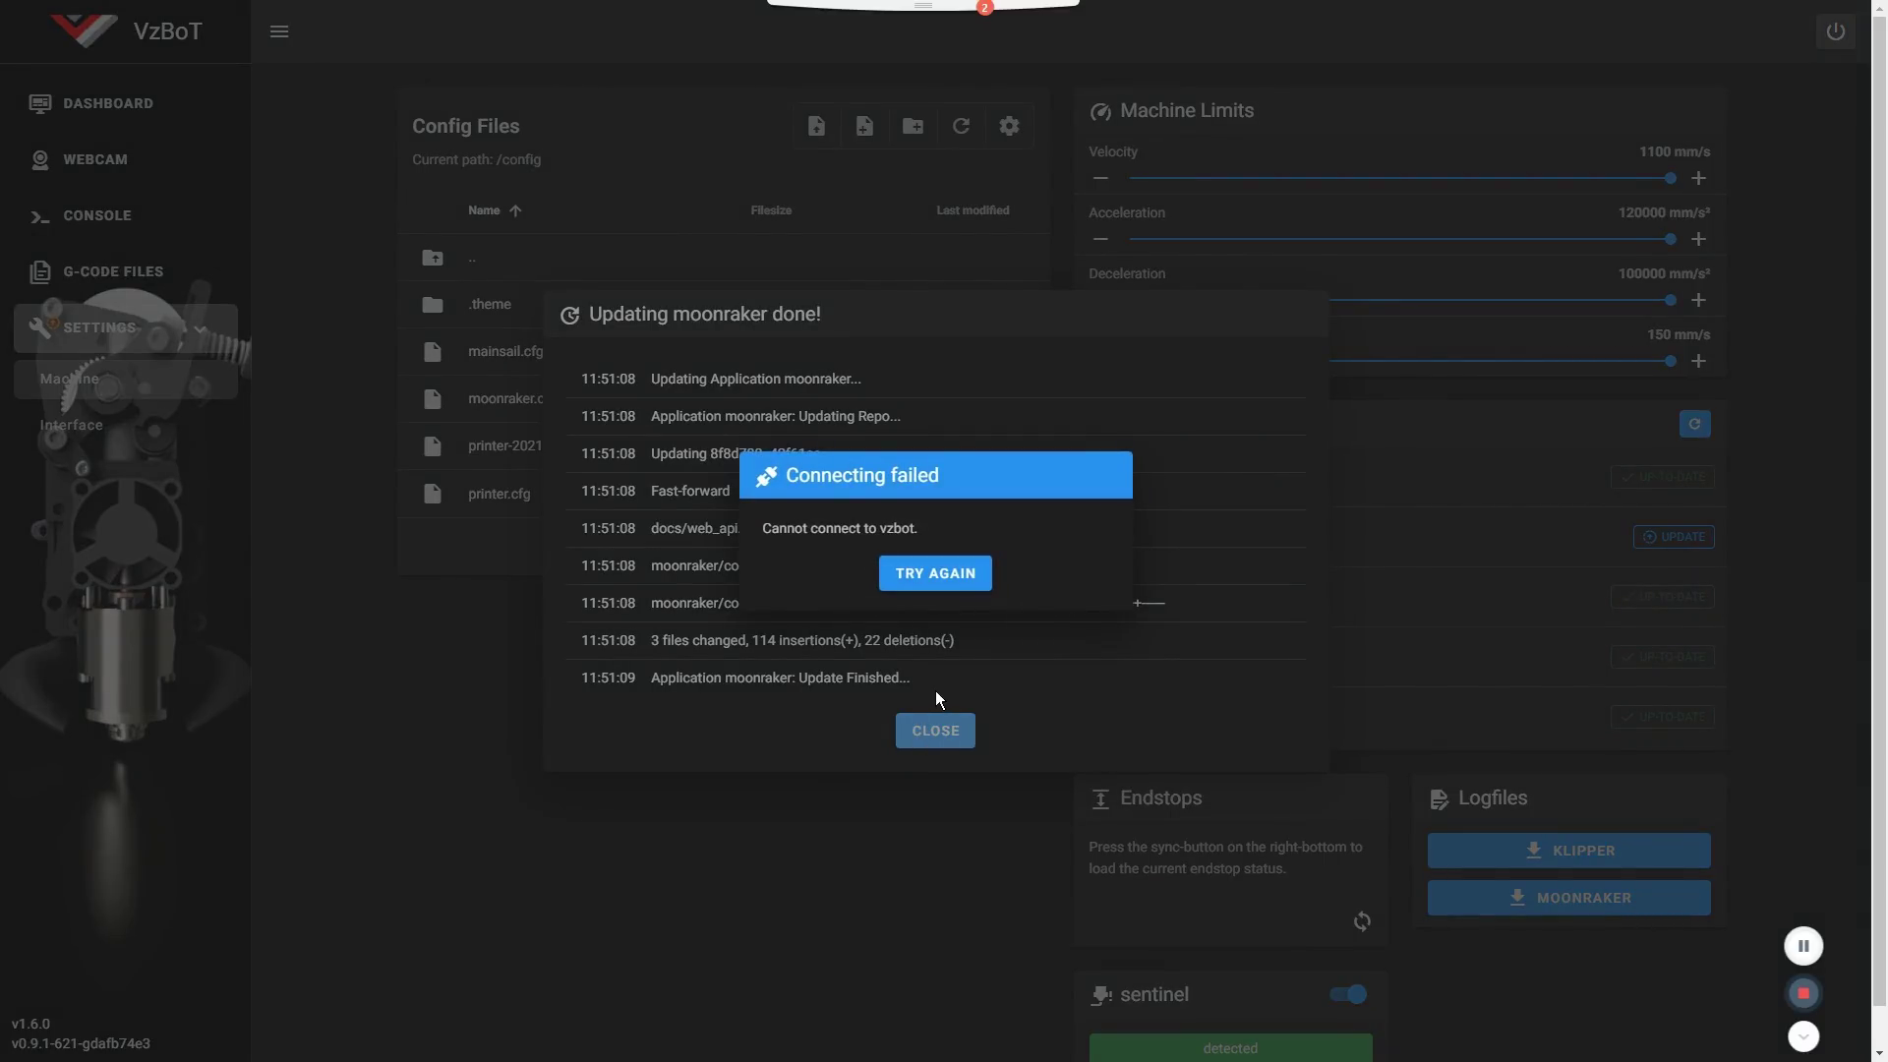
left_click(913, 580)
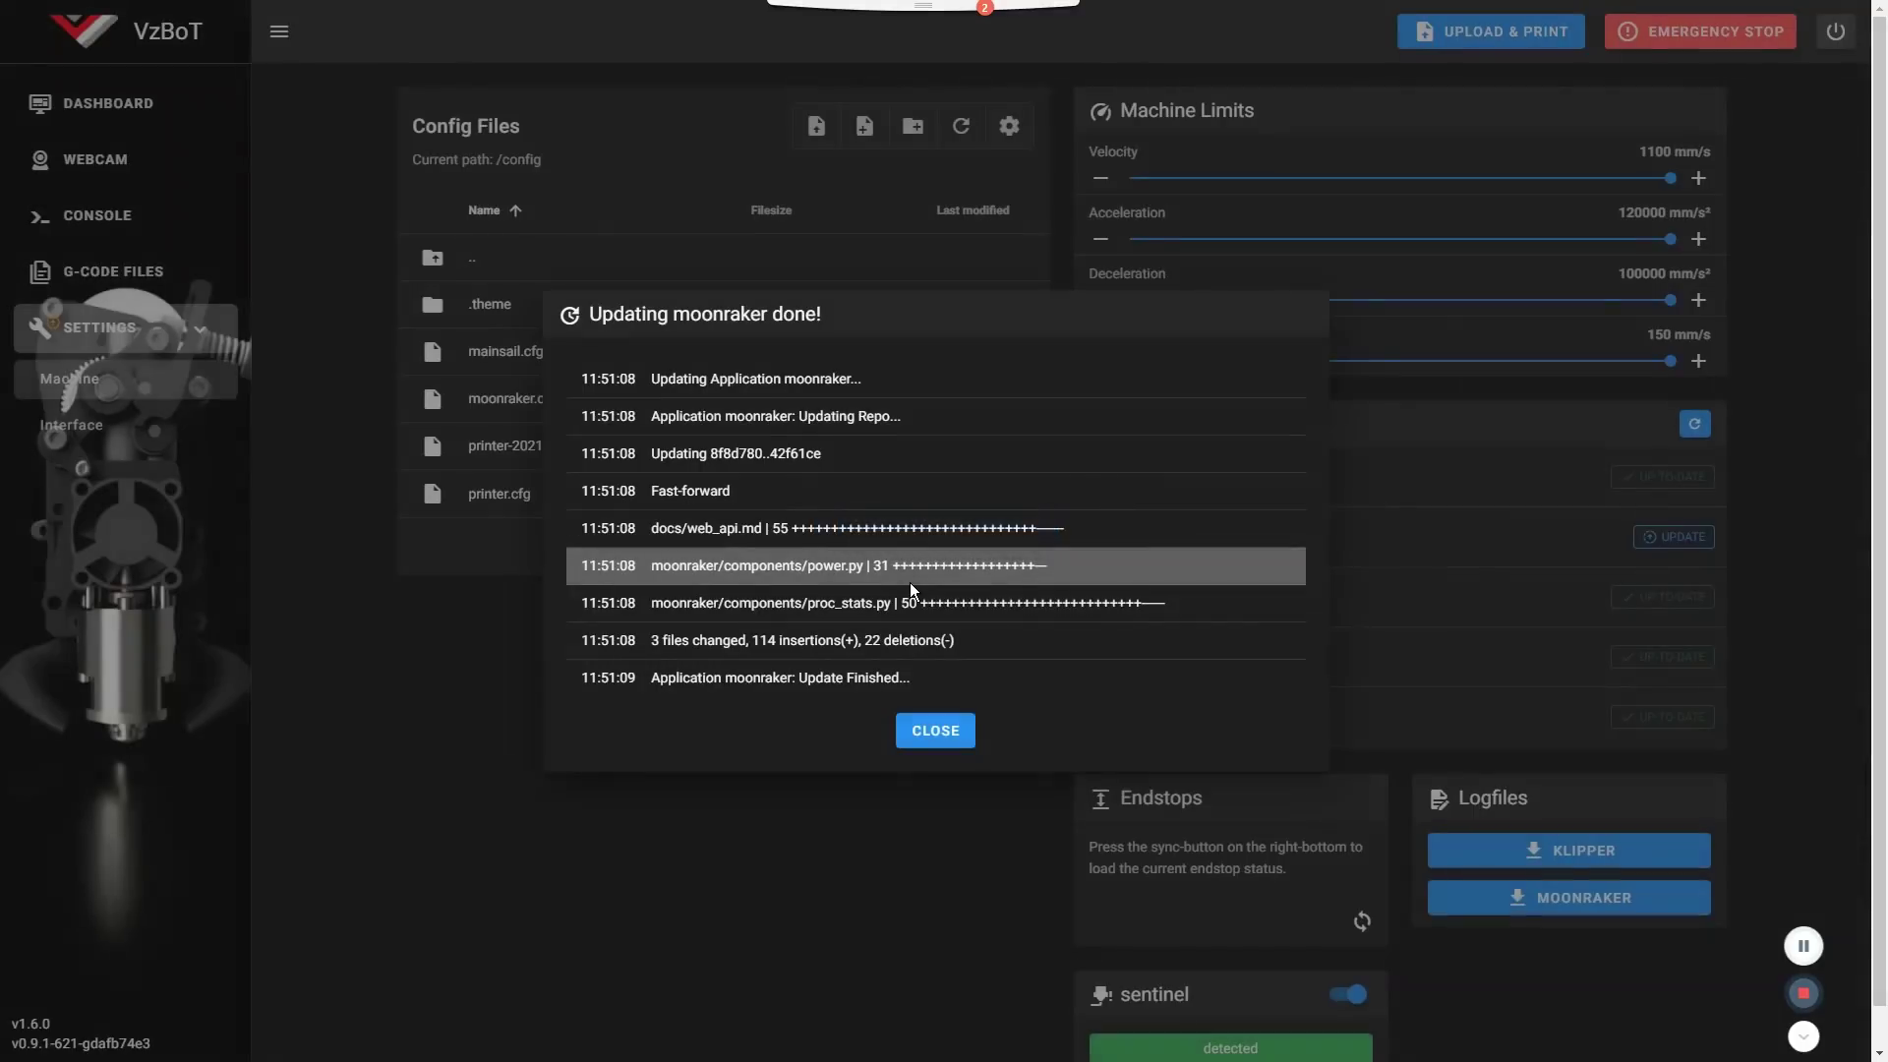
left_click(928, 728)
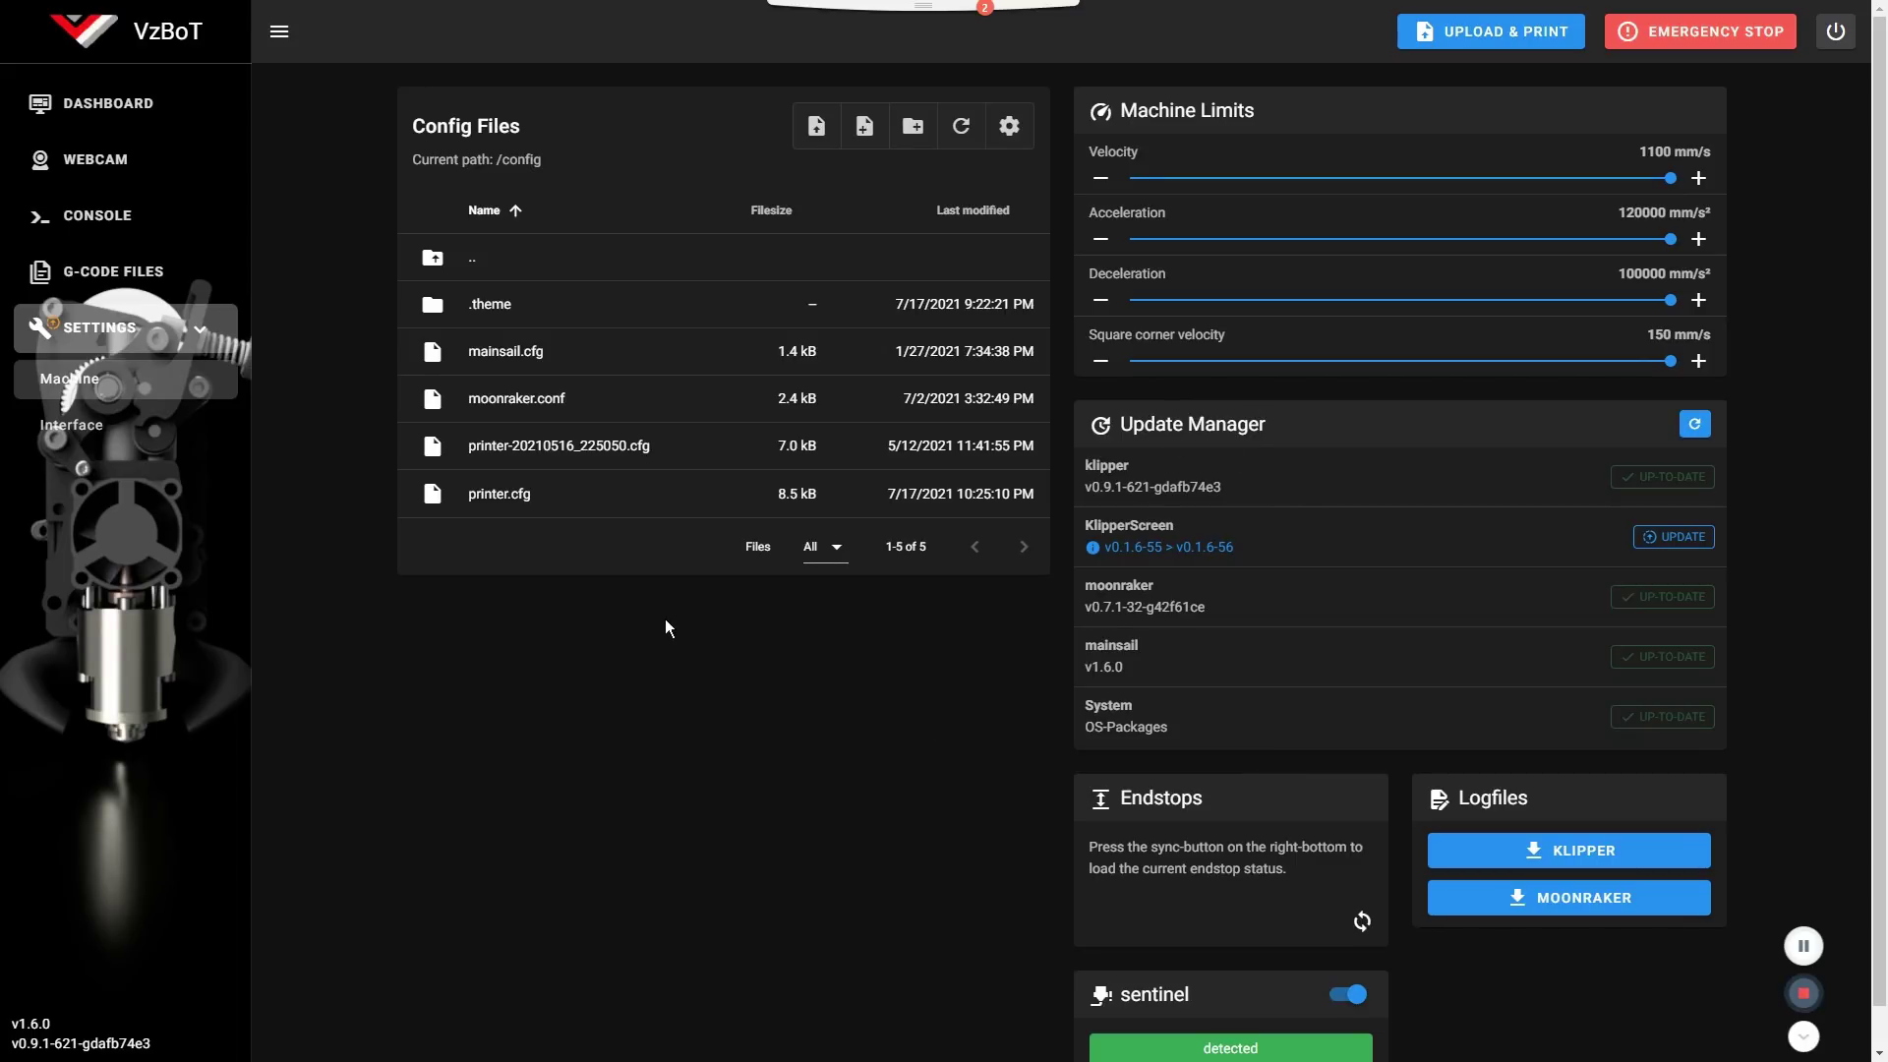
left_click(1674, 537)
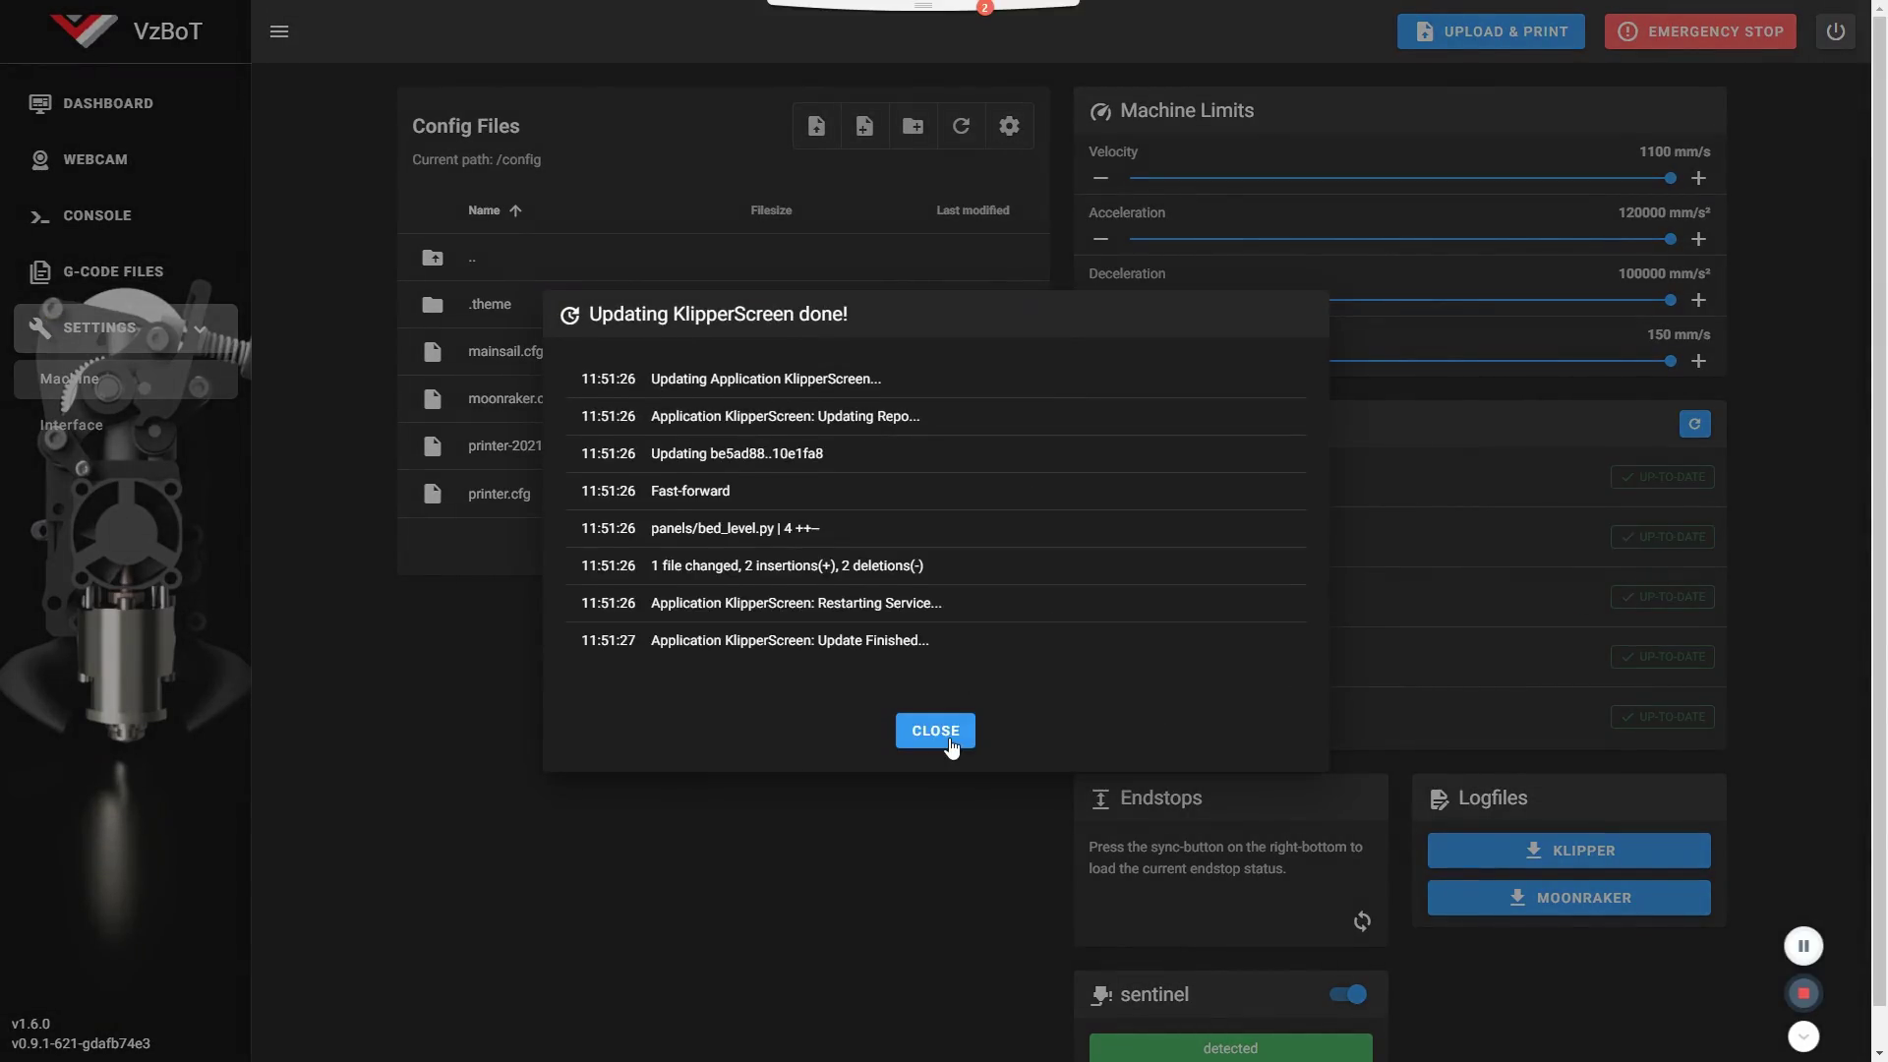
left_click(935, 731)
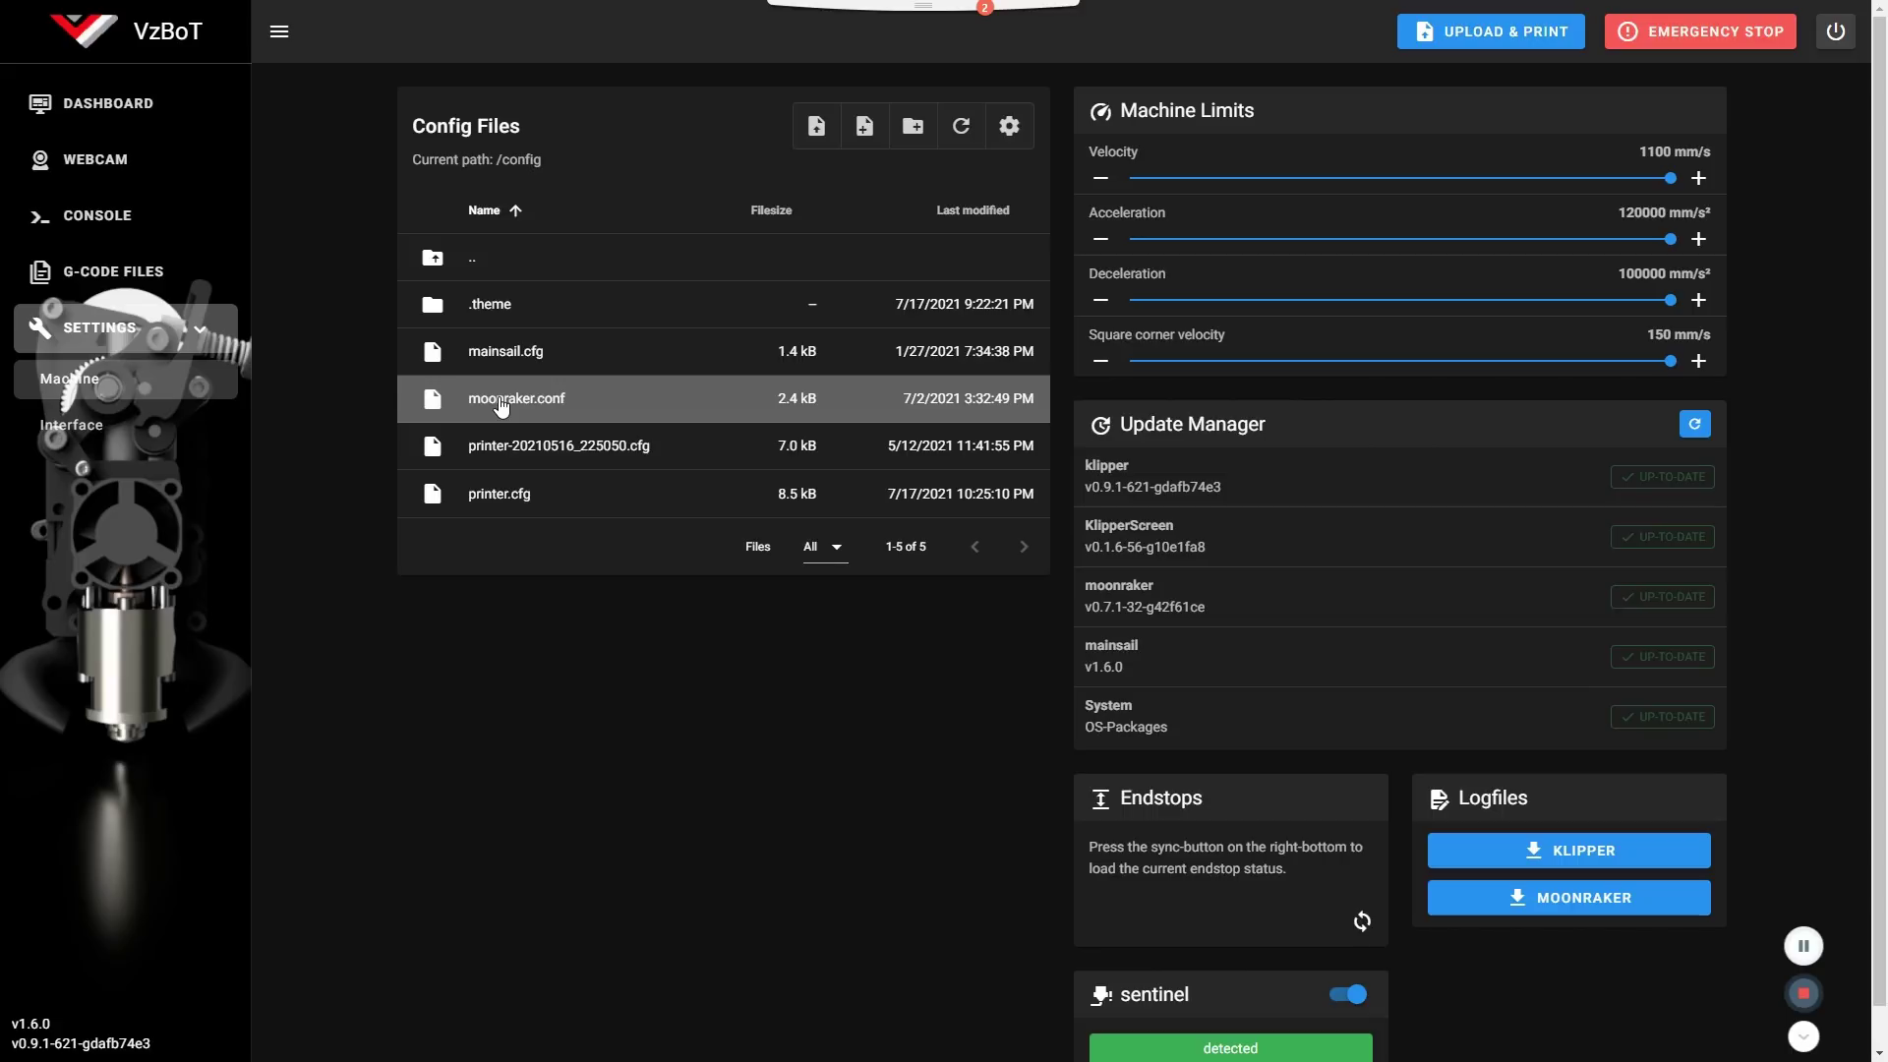
- Change line 23 of moonraker.conf to 'type: web_beta', then save and restart Moonraker
left_click(502, 401)
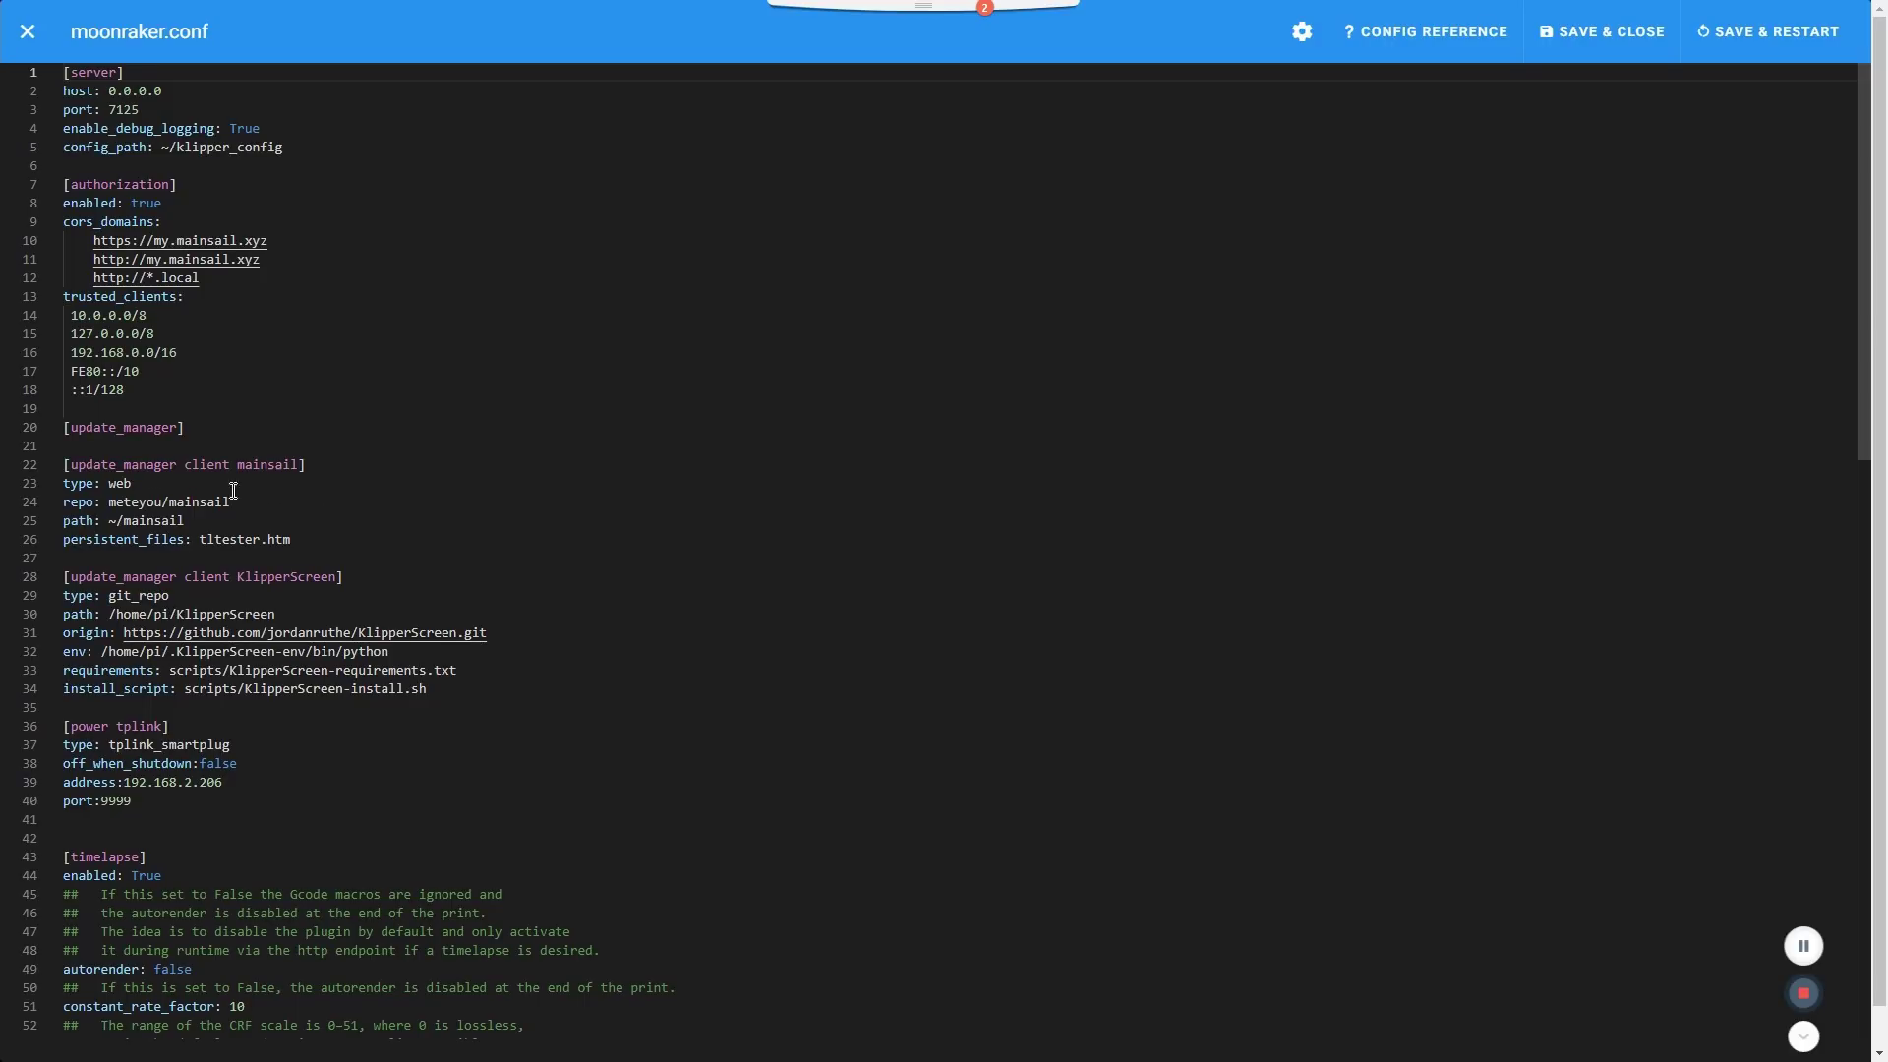
left_click(153, 477)
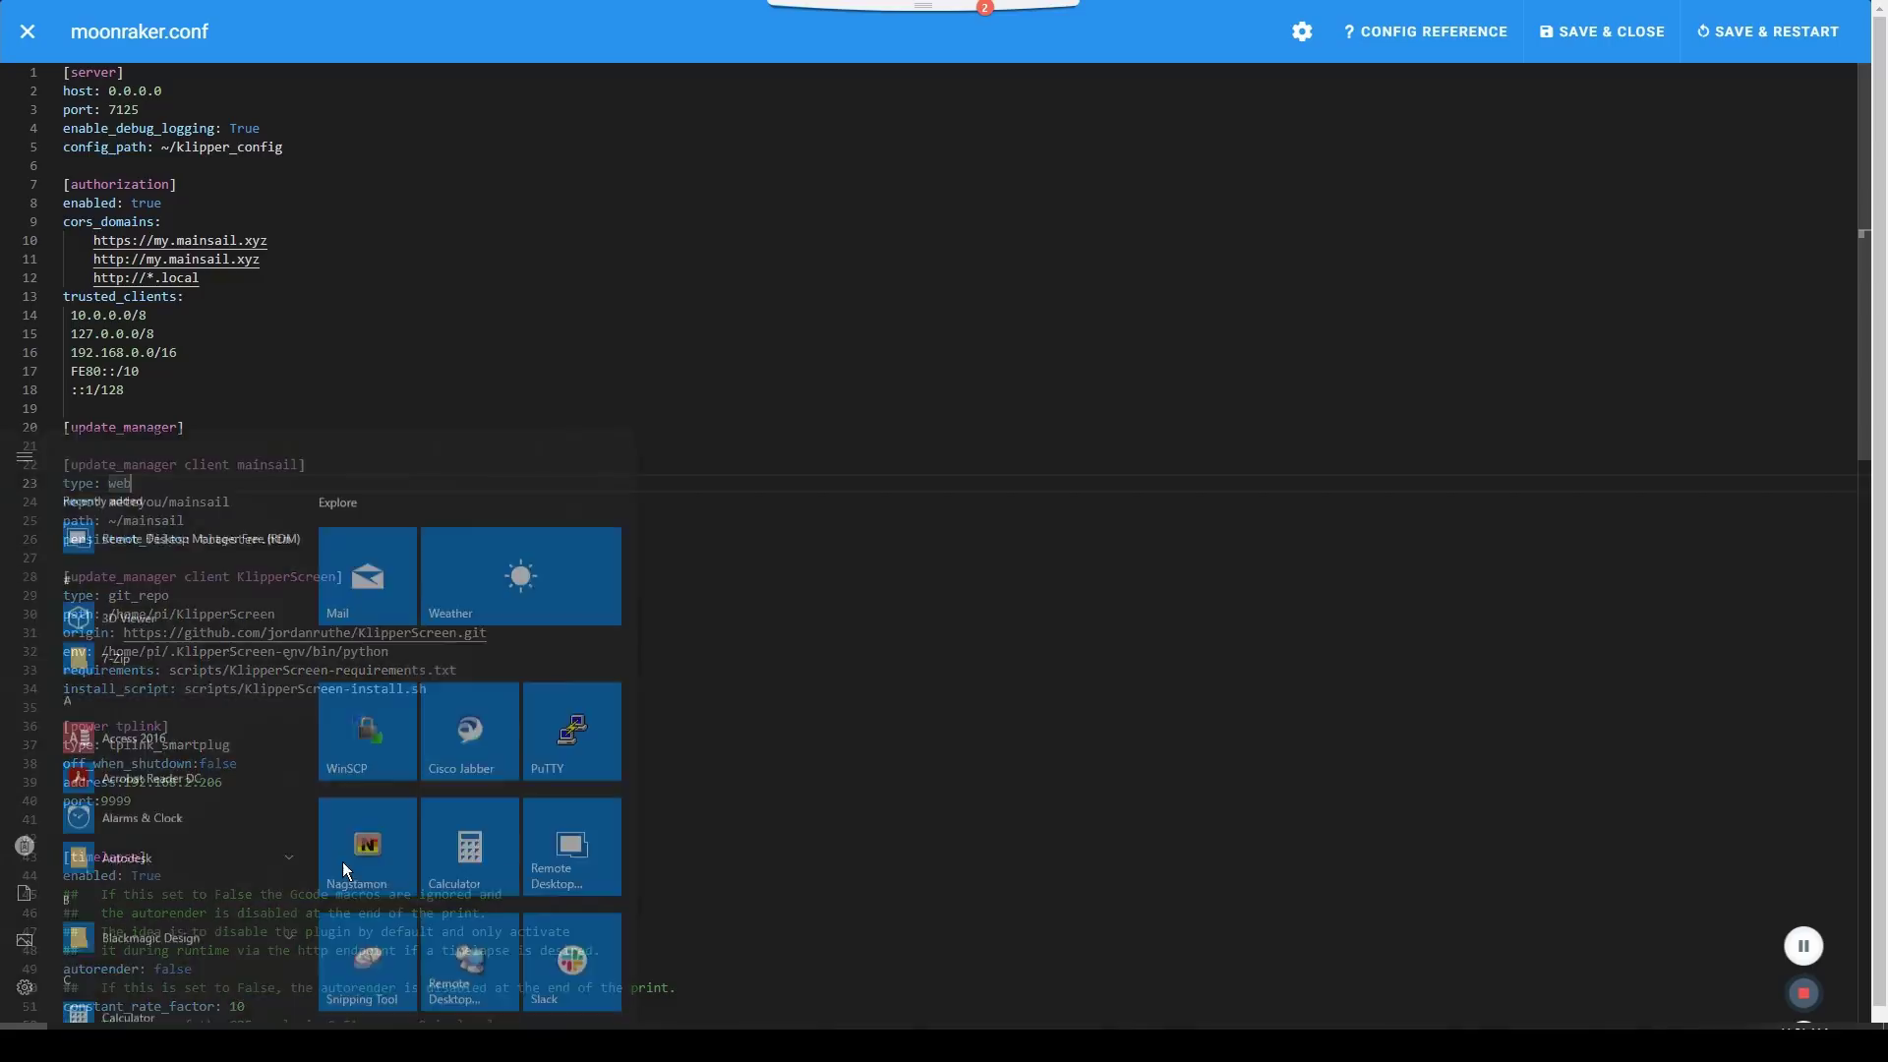
key("super")
key("super")
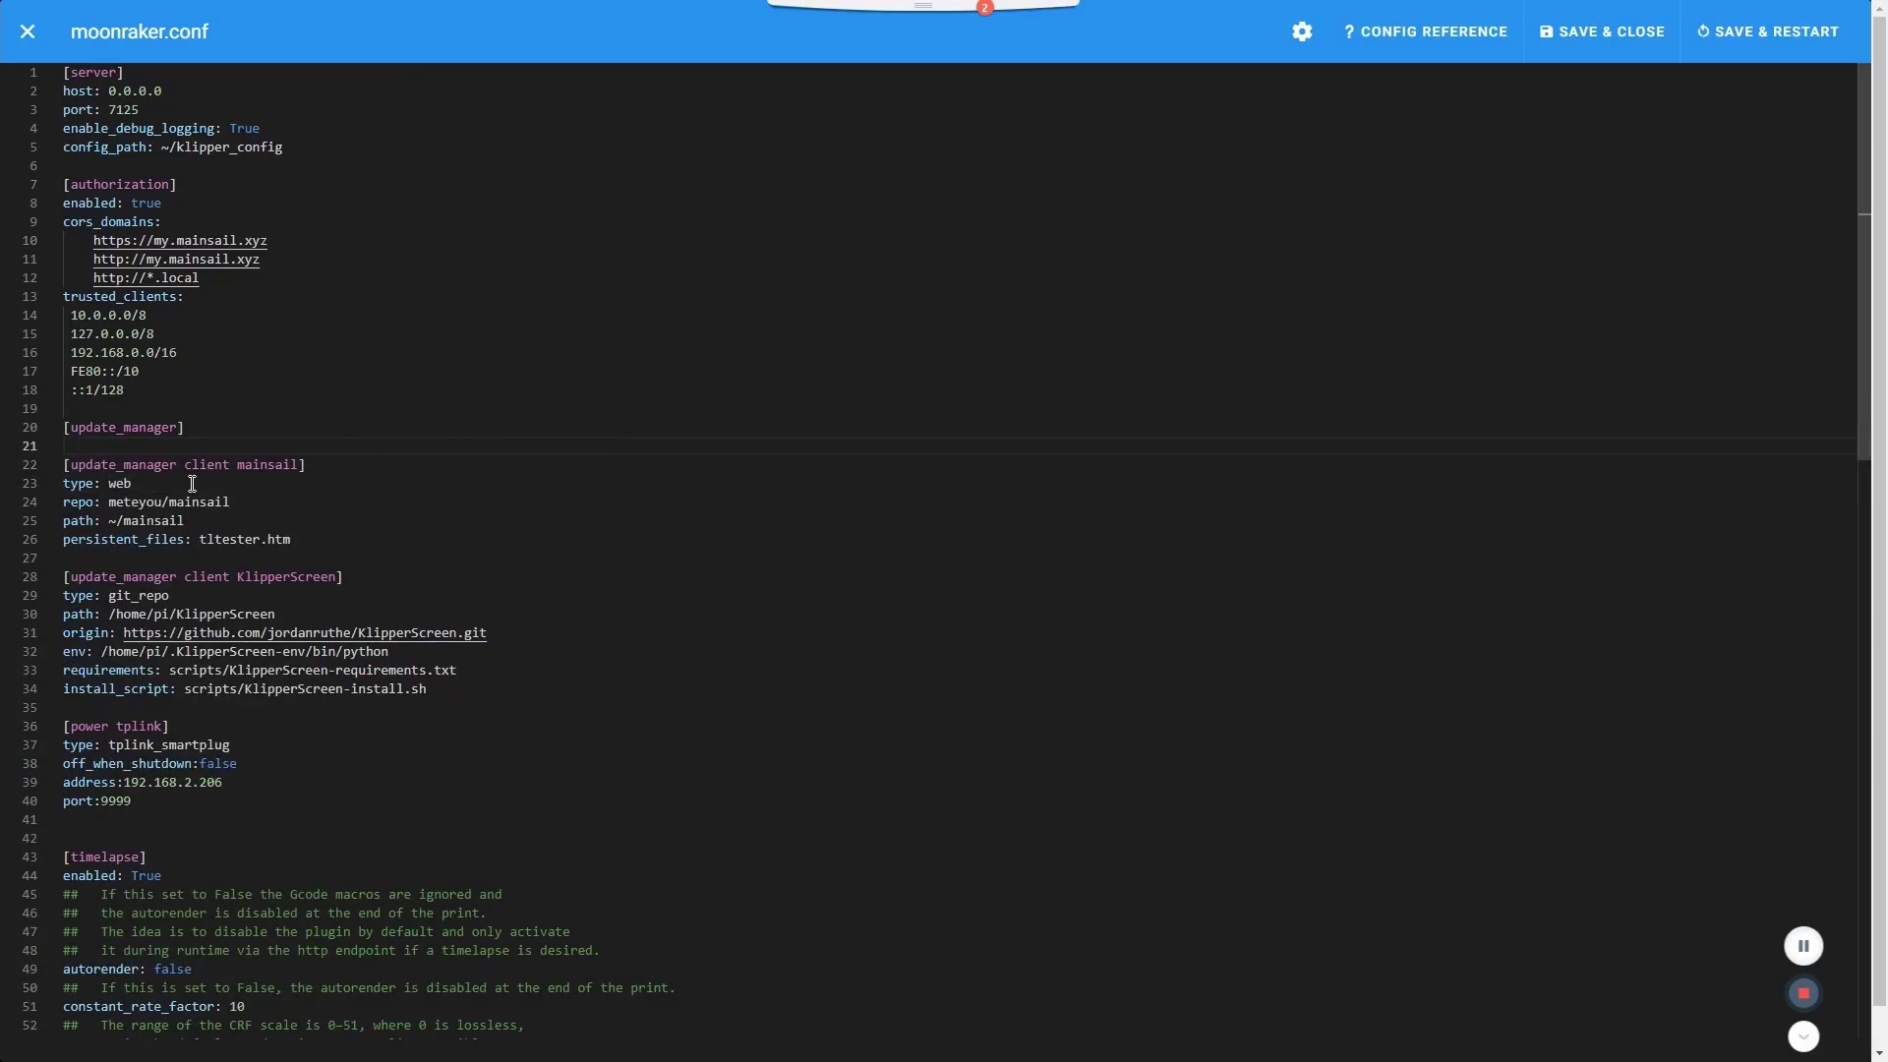
left_click(191, 483)
type("_beta")
left_click(1767, 32)
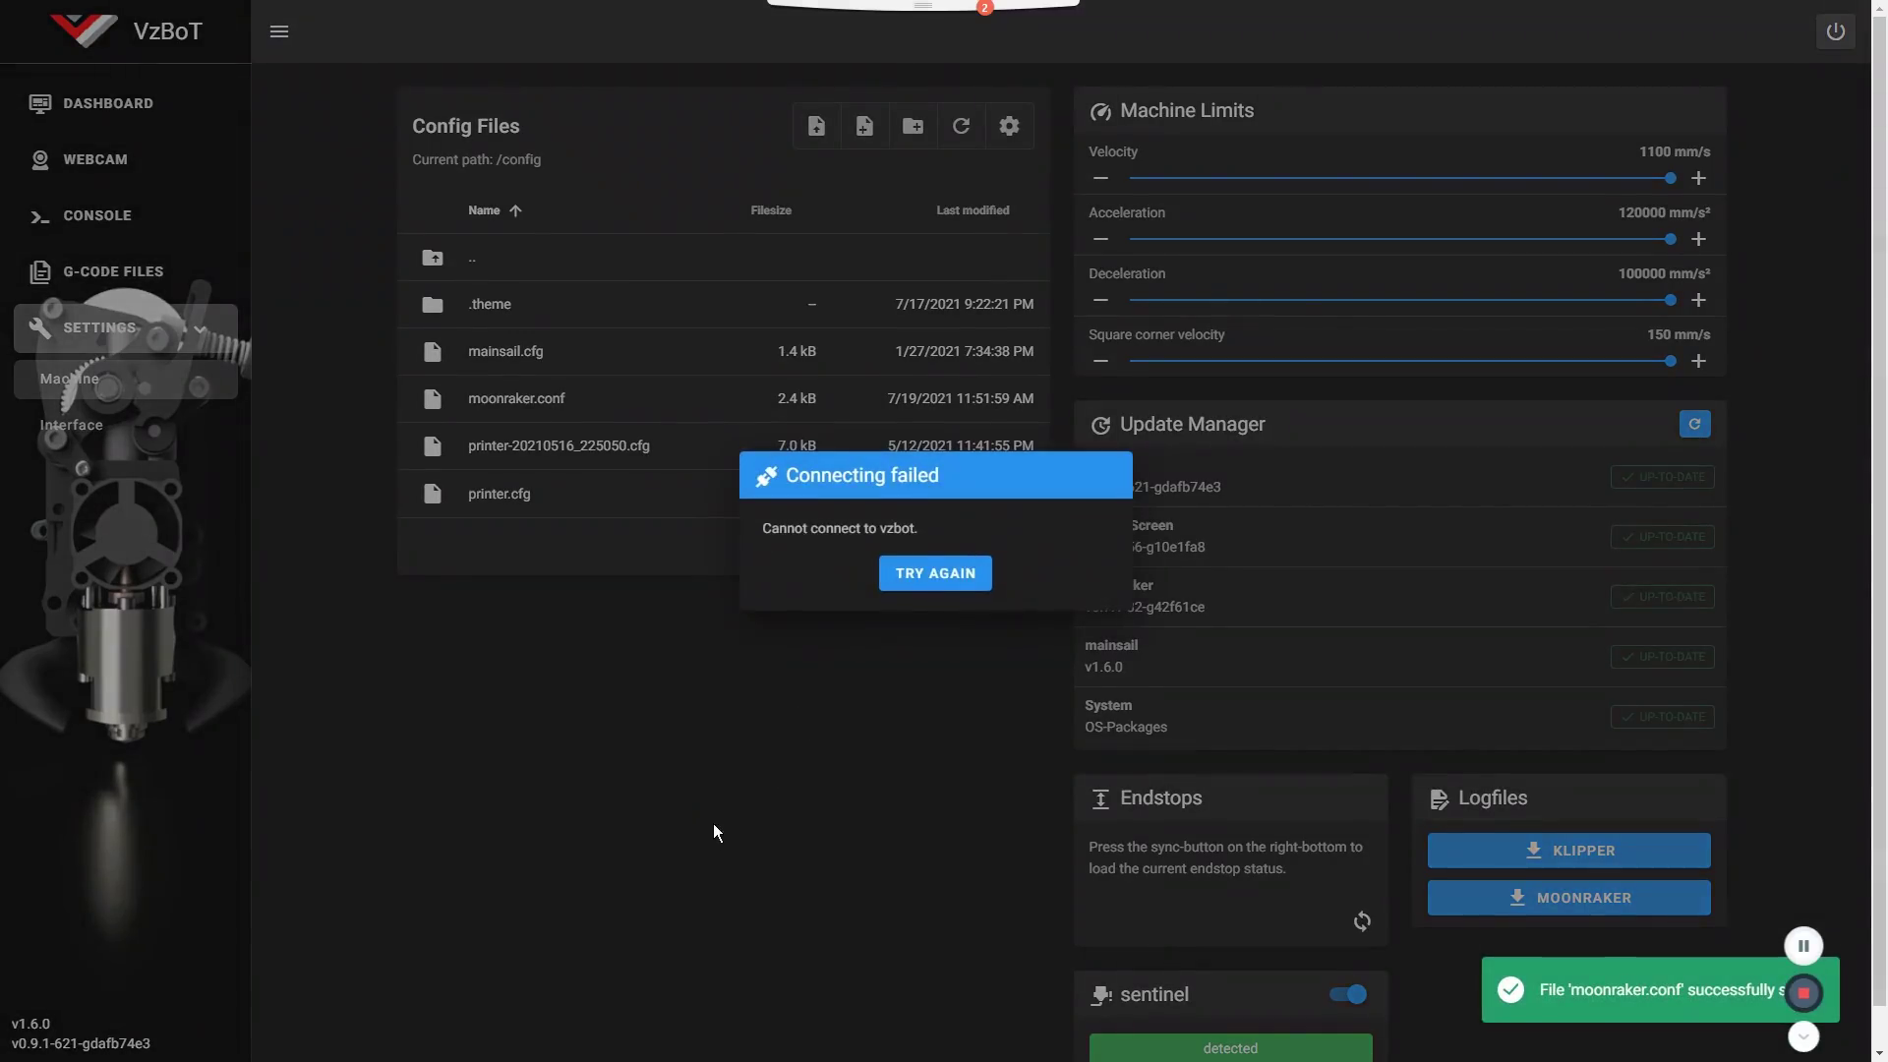
left_click(918, 586)
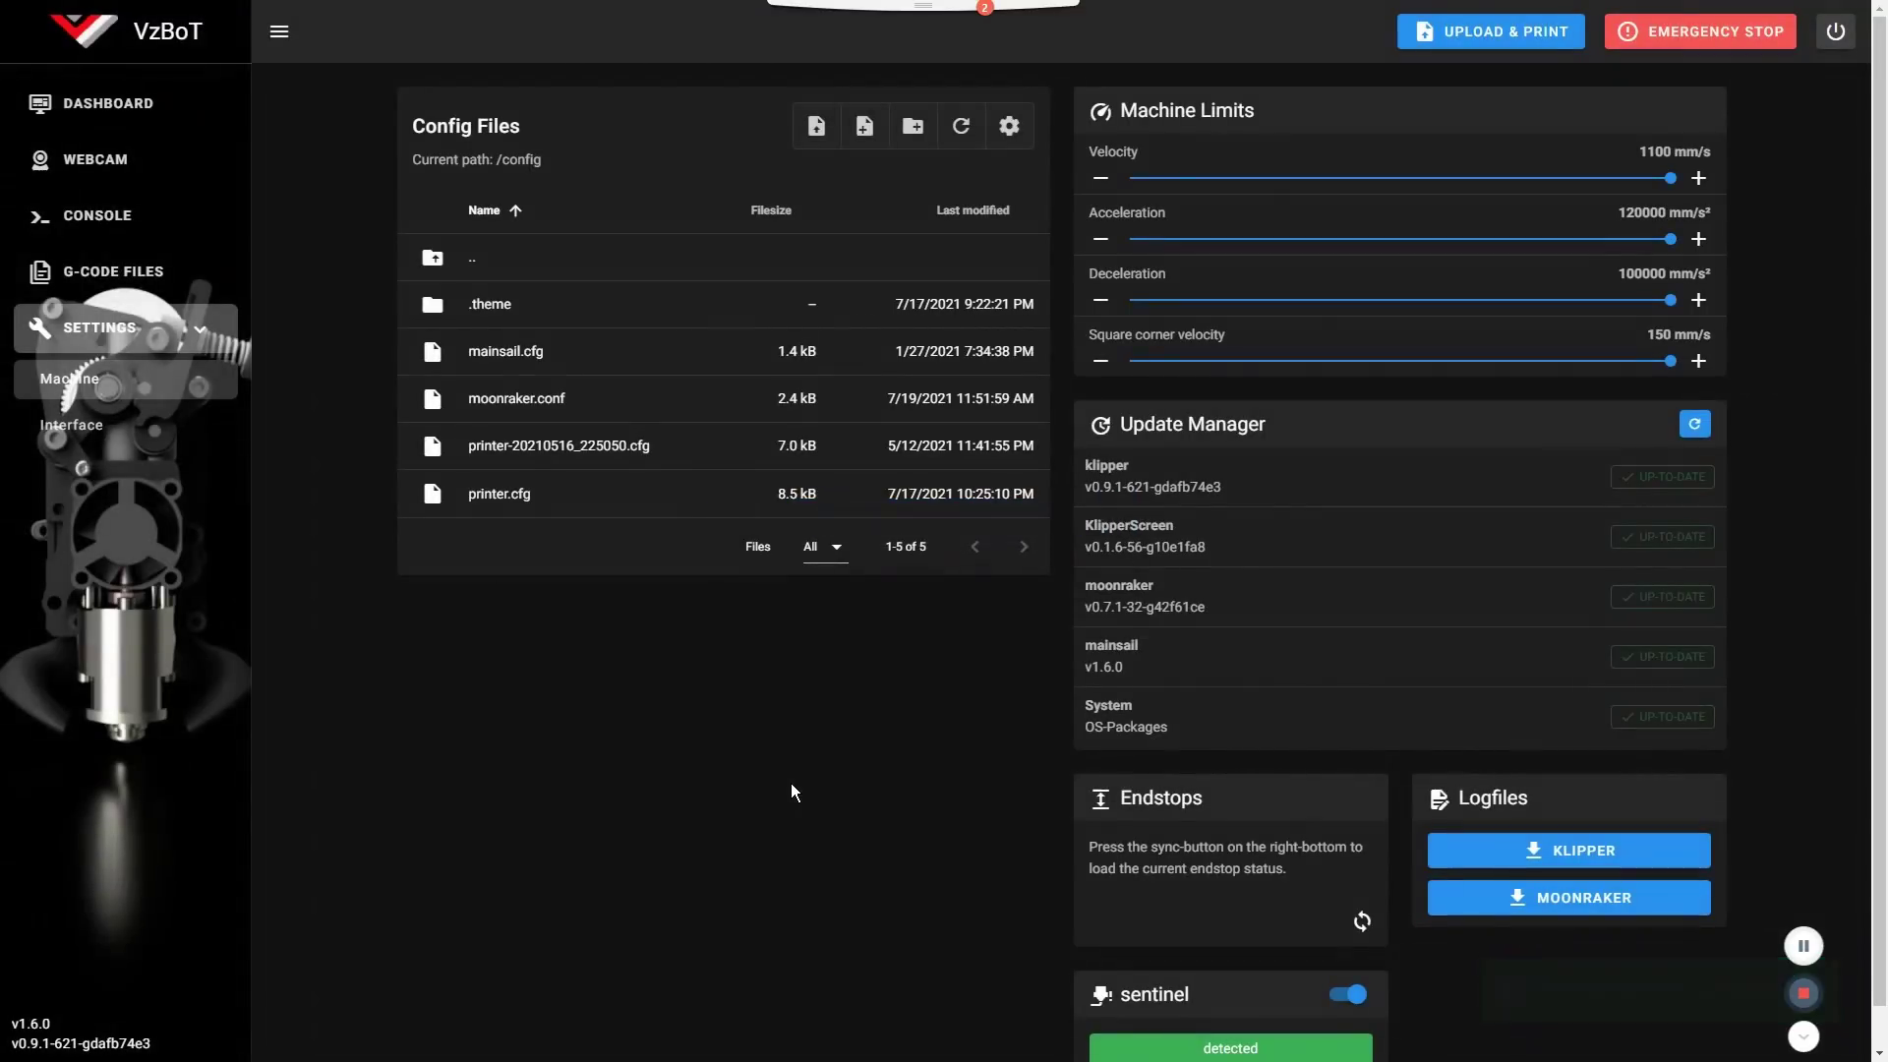
- Refresh the update manager and upgrade mainsail from v1.6.0 to v2.0.0-beta
left_click(1694, 426)
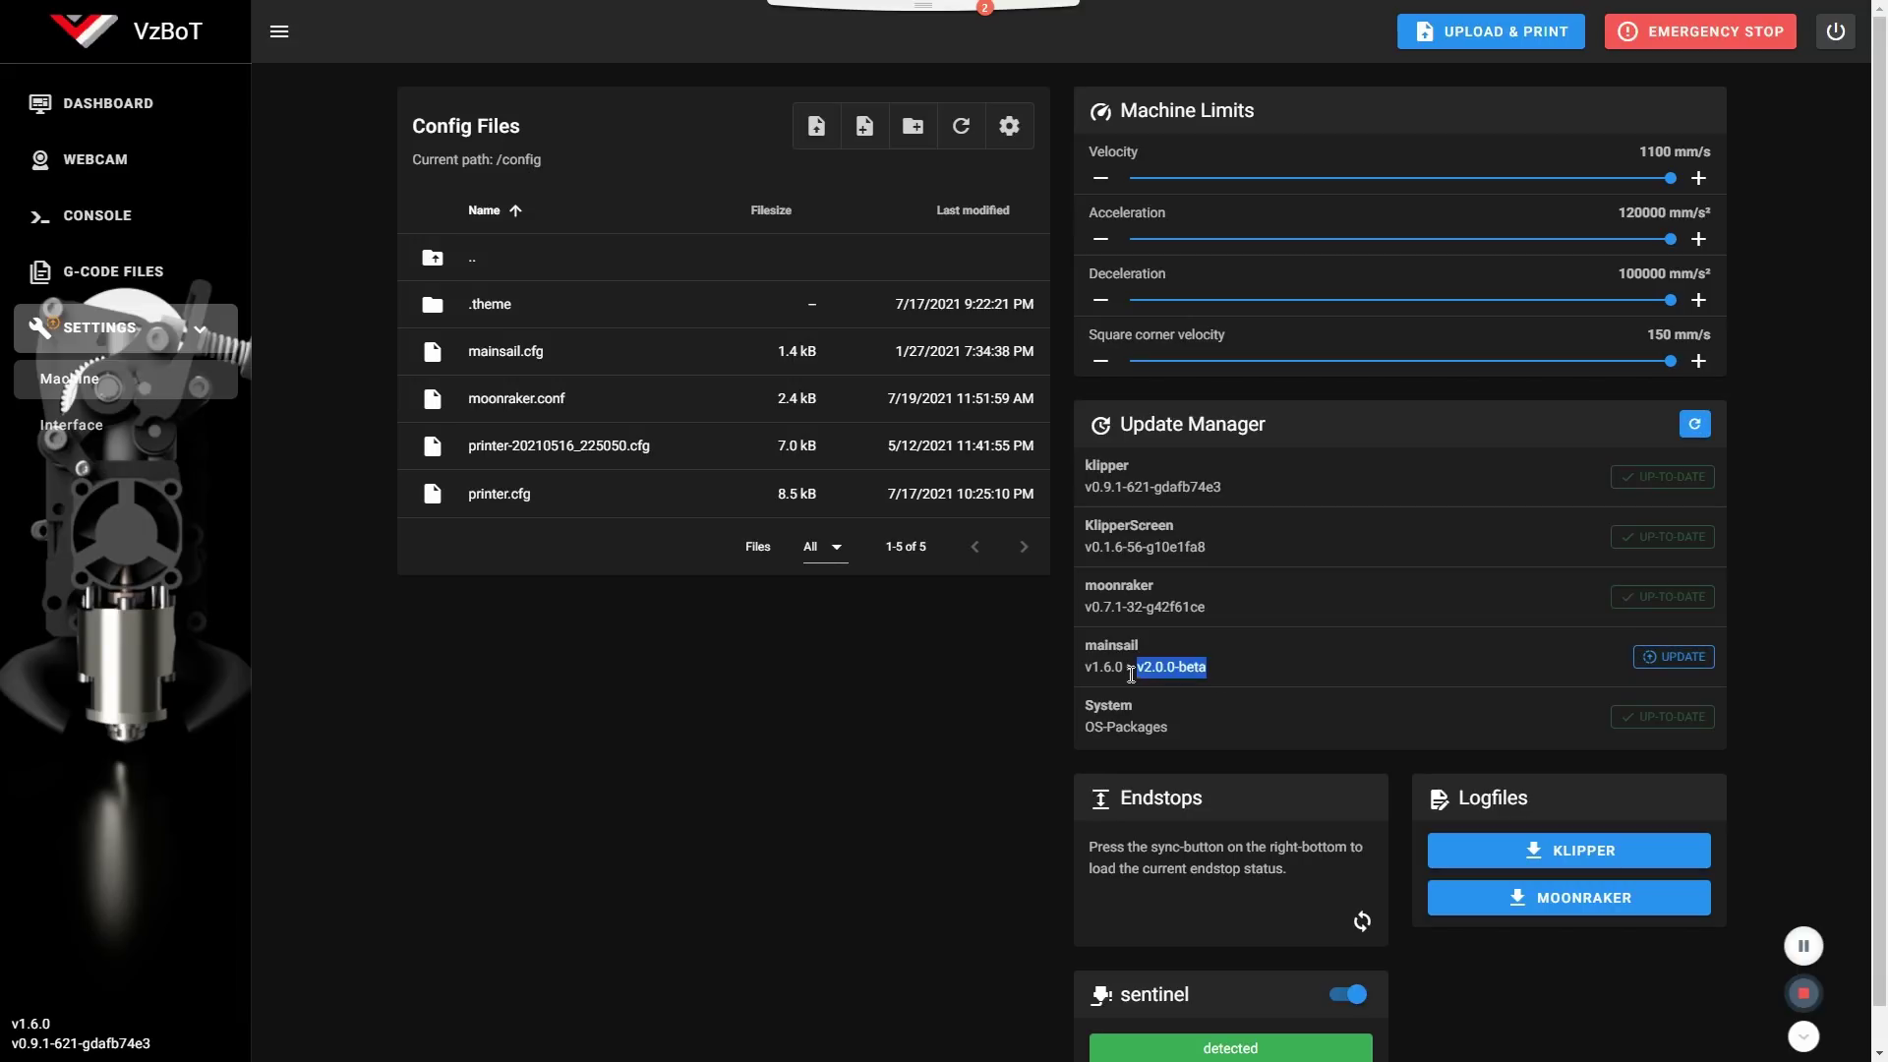
left_click_drag(1131, 674, 1081, 674)
left_click(1677, 656)
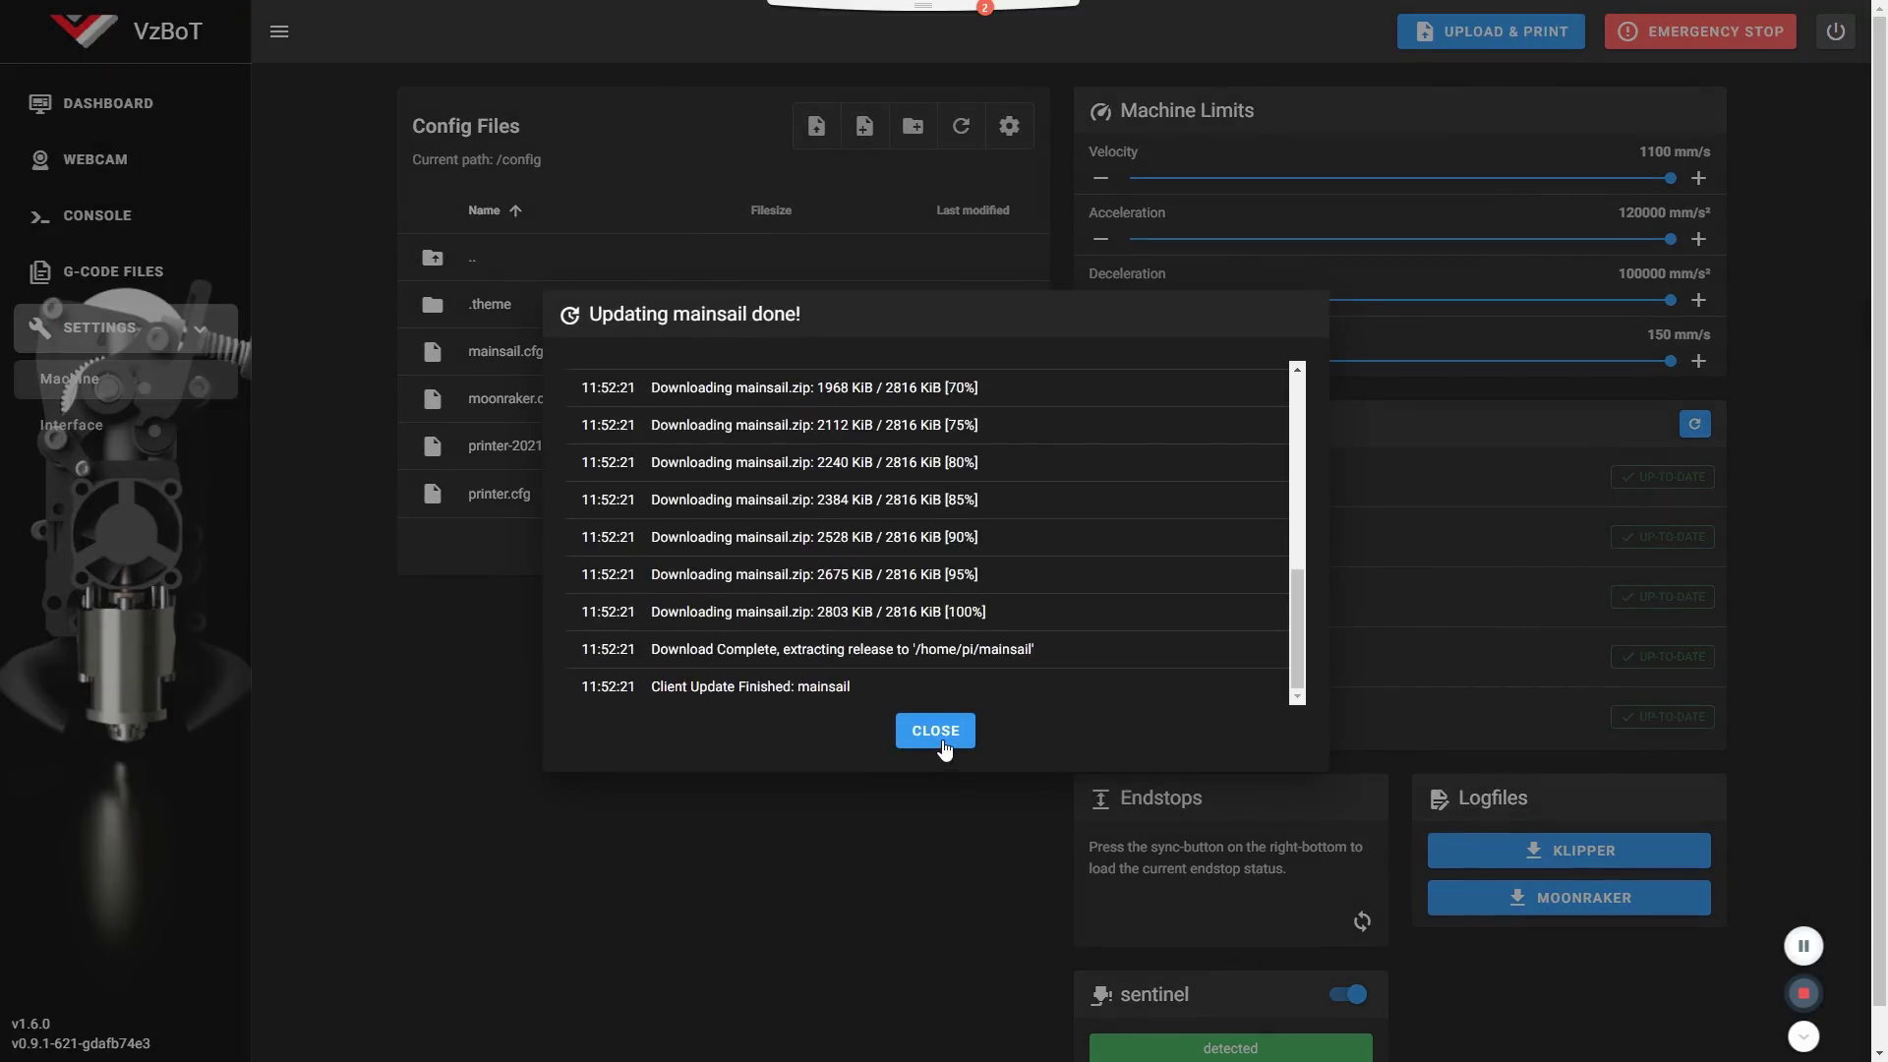
left_click(935, 731)
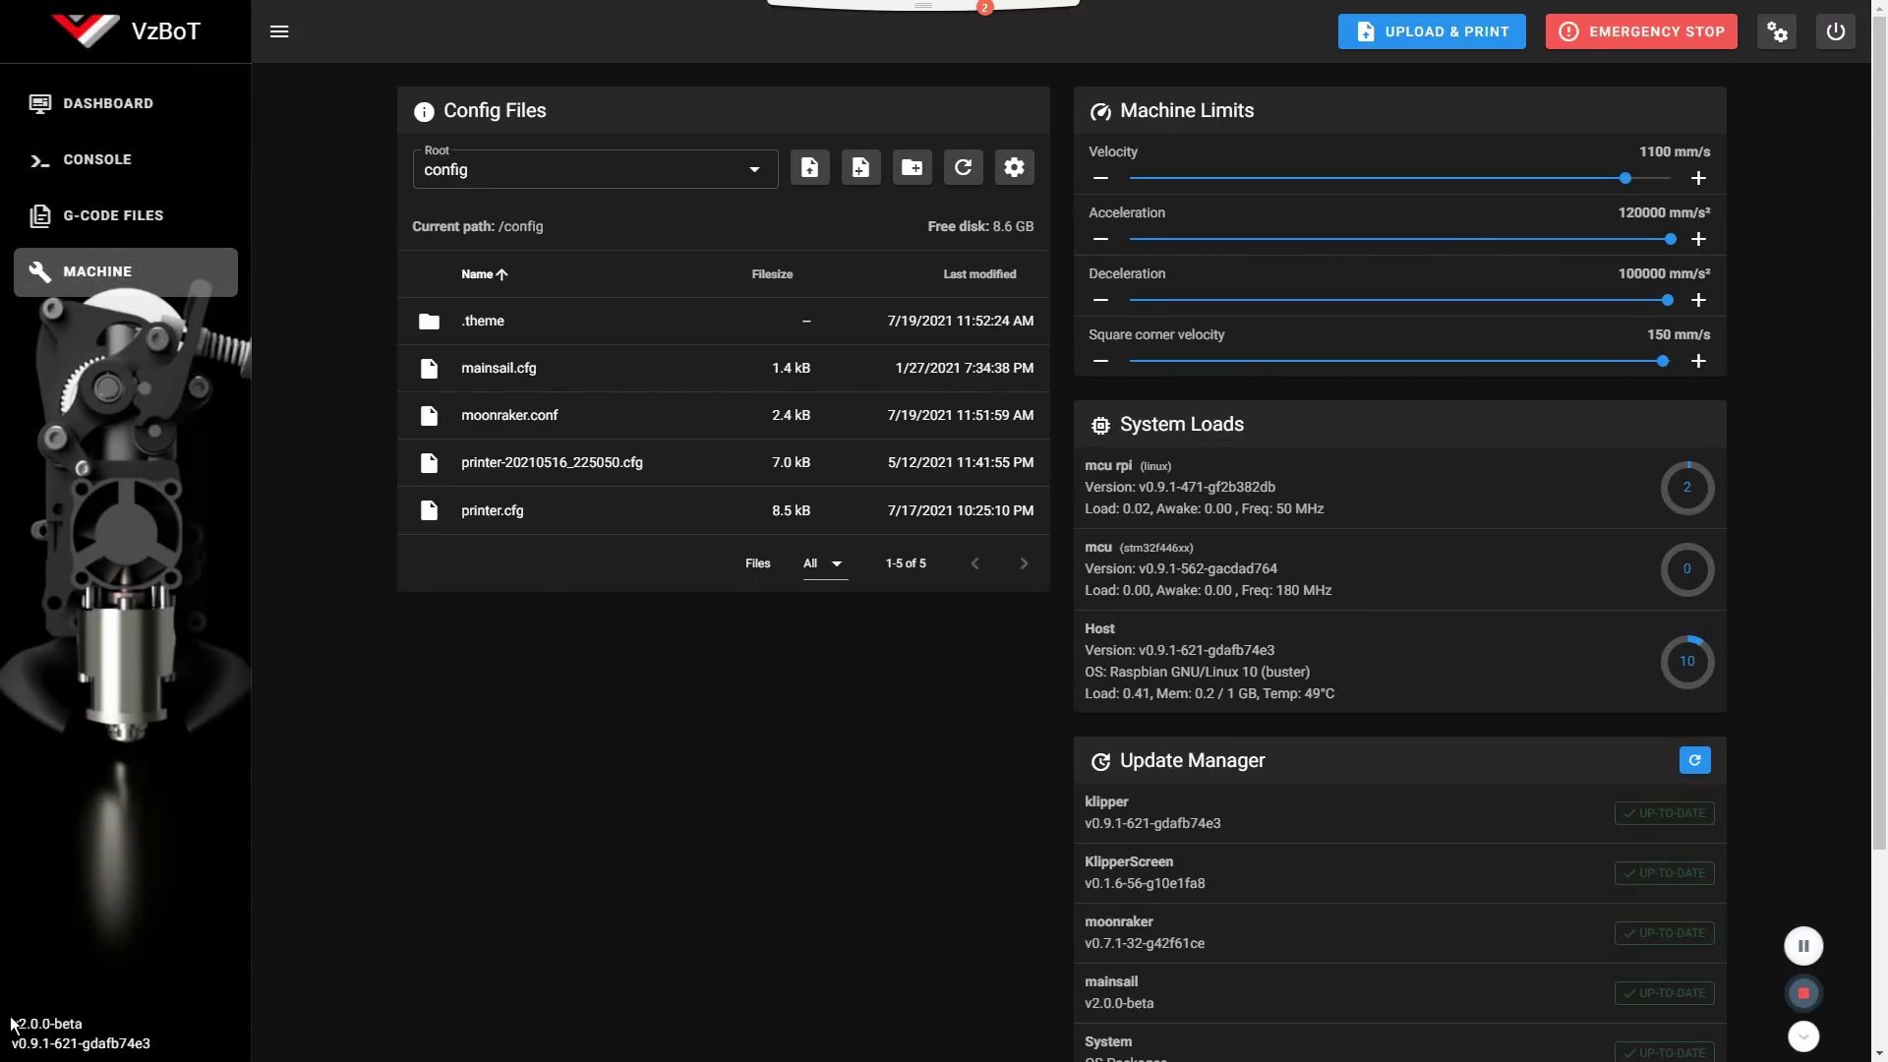
left_click_drag(172, 1054, 135, 1043)
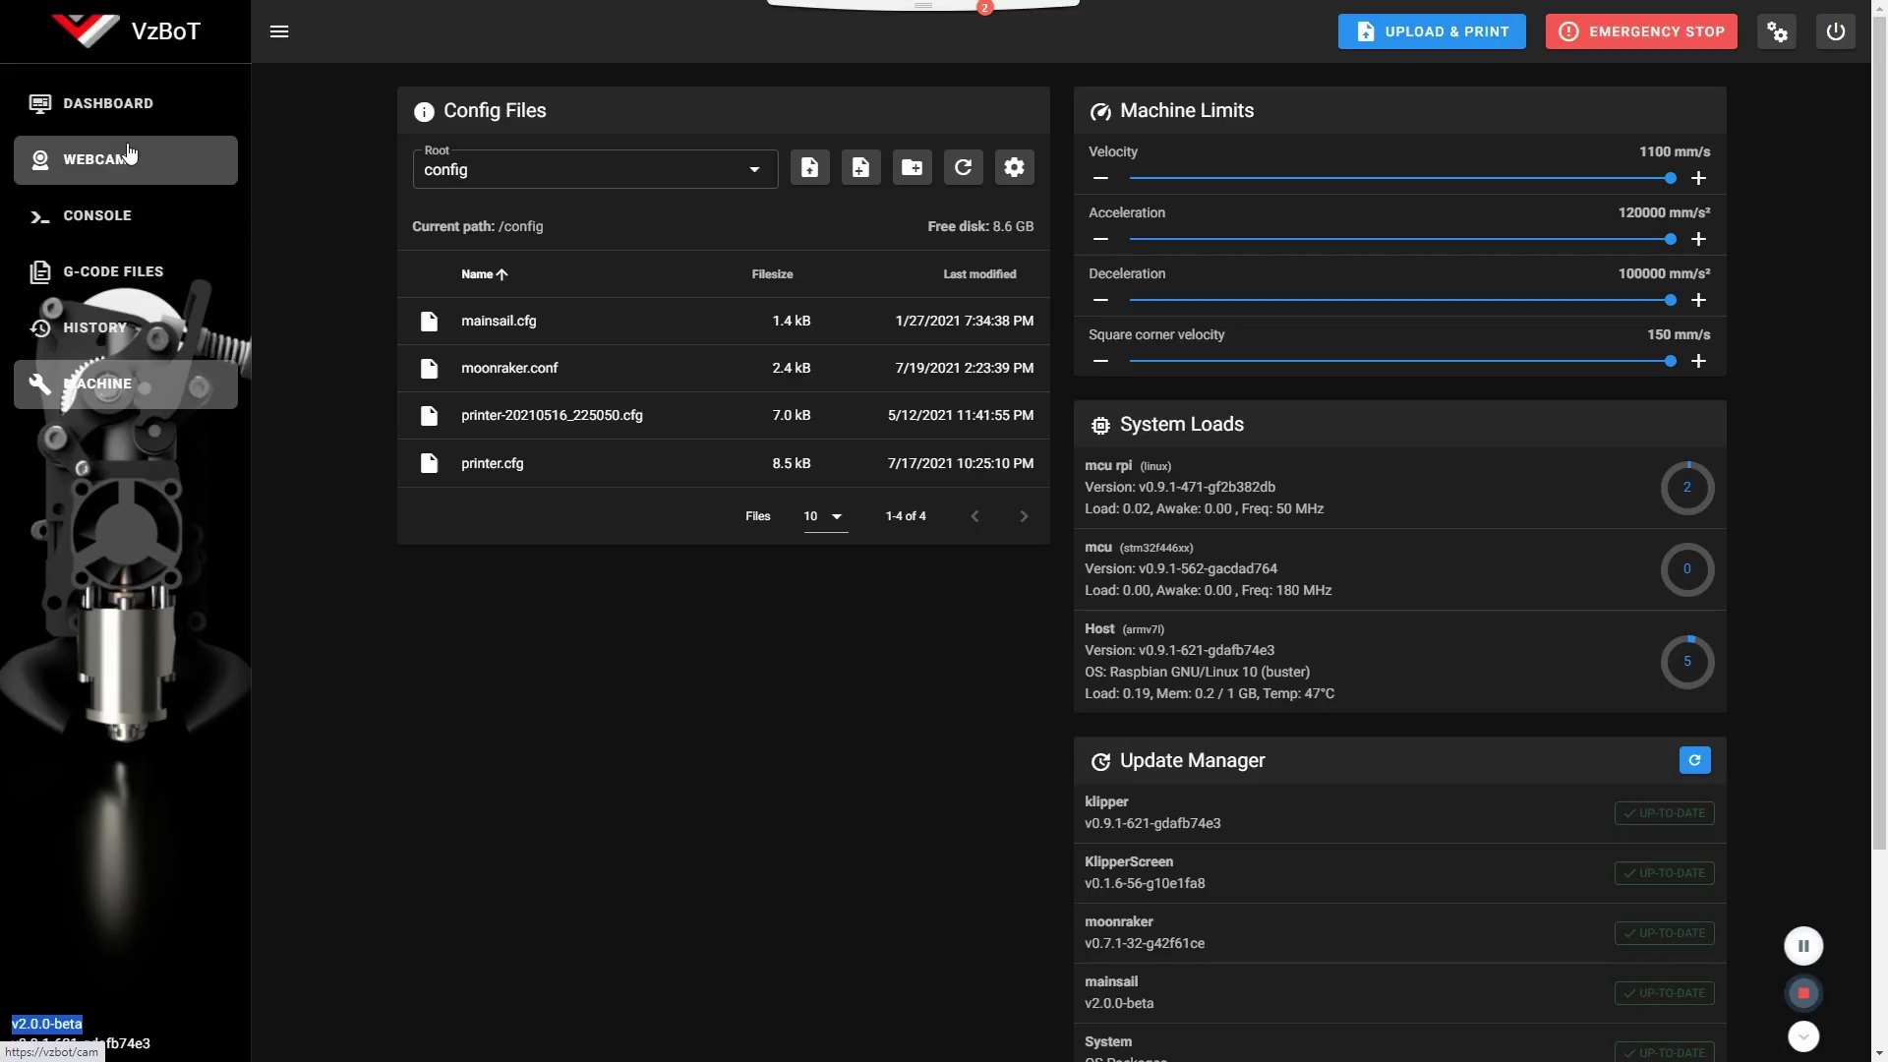
- Go to the dashboard and highlight the Moonraker warning about the invalid 'enabled' option
left_click(109, 118)
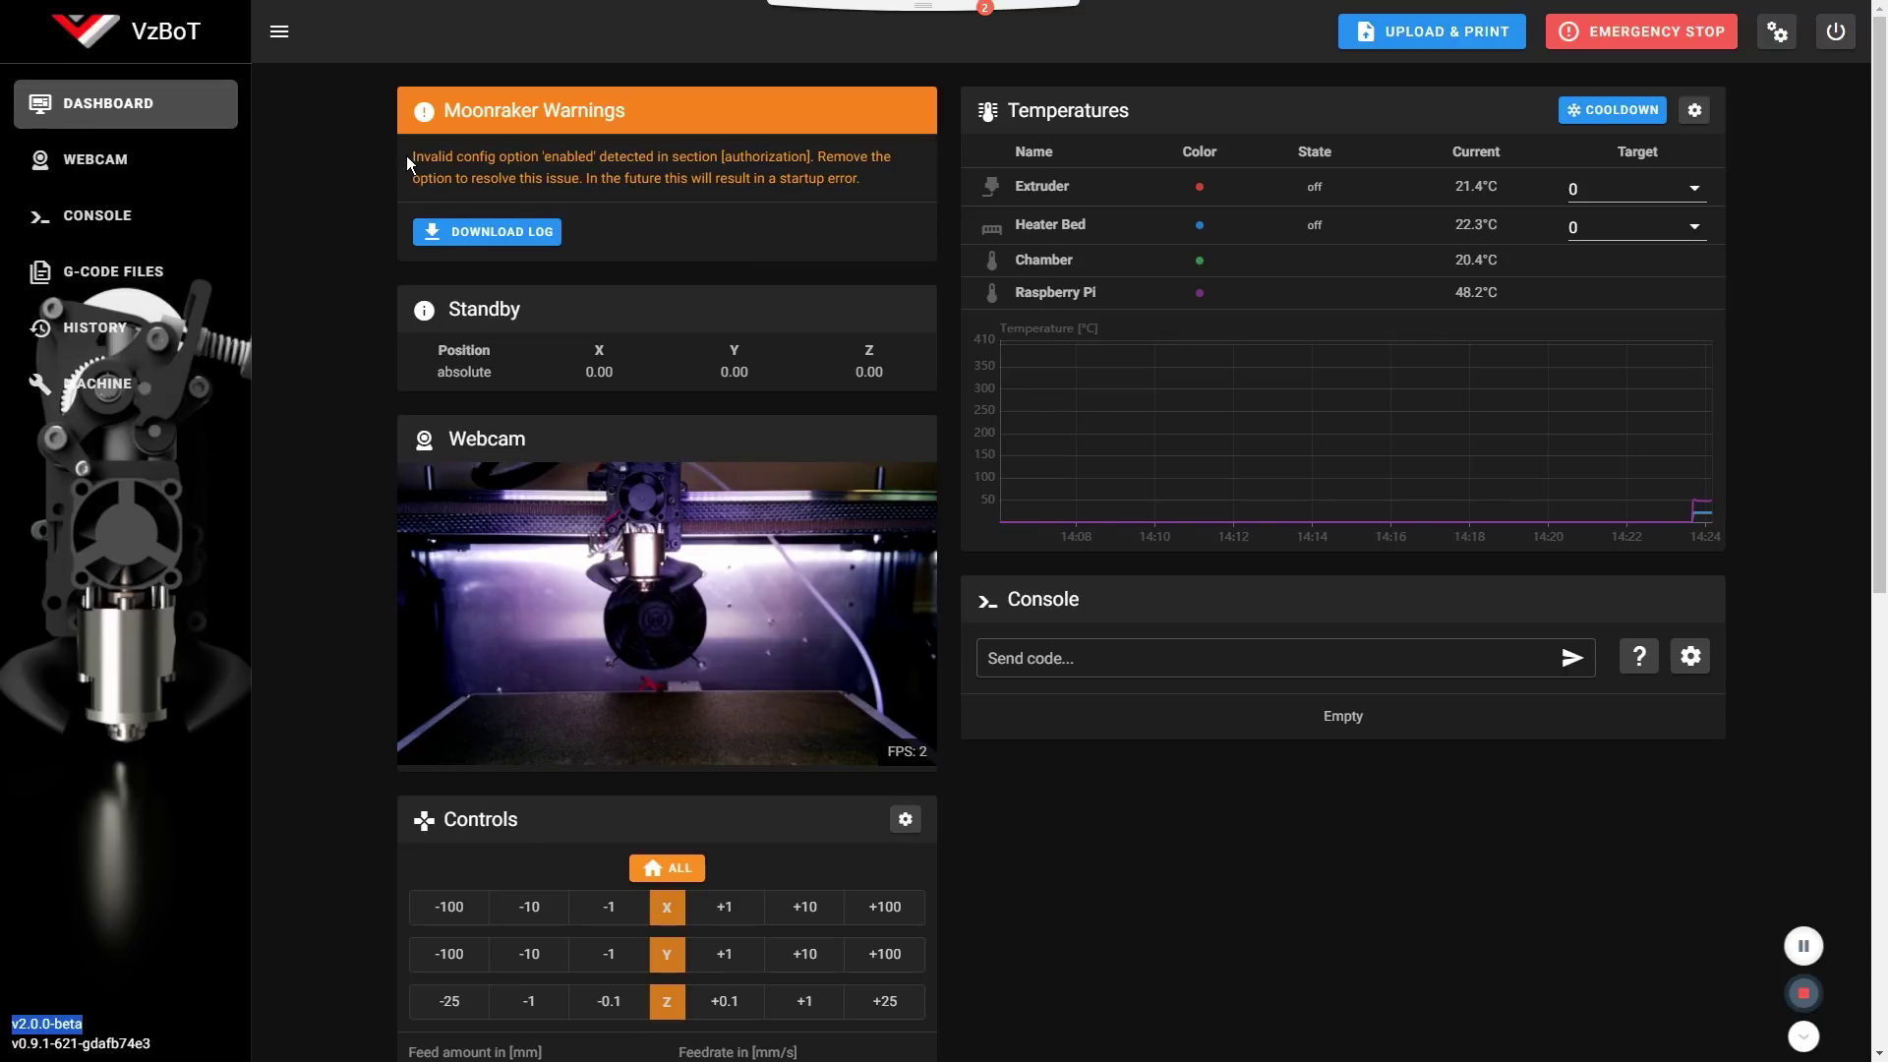
left_click_drag(405, 155, 740, 158)
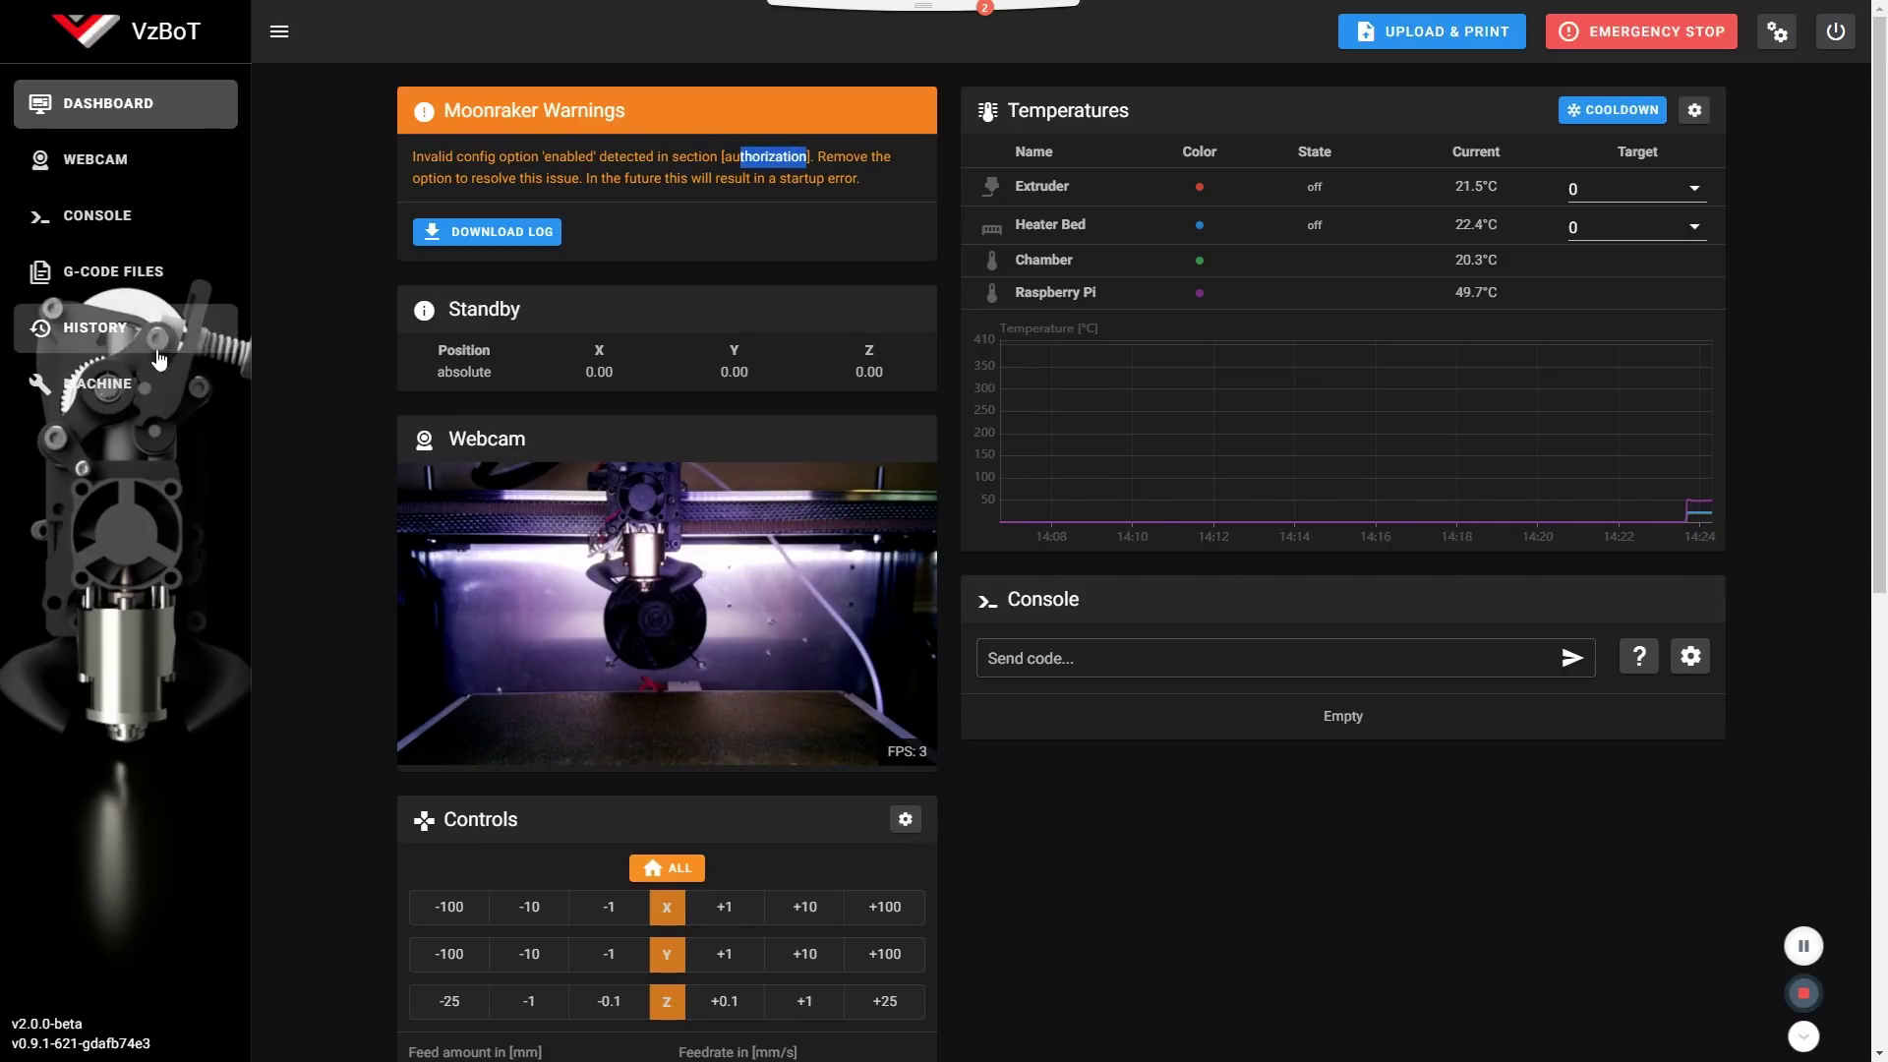
- Comment out 'enabled: true' on line 8 of moonraker.conf with a #
left_click(98, 384)
left_click(504, 372)
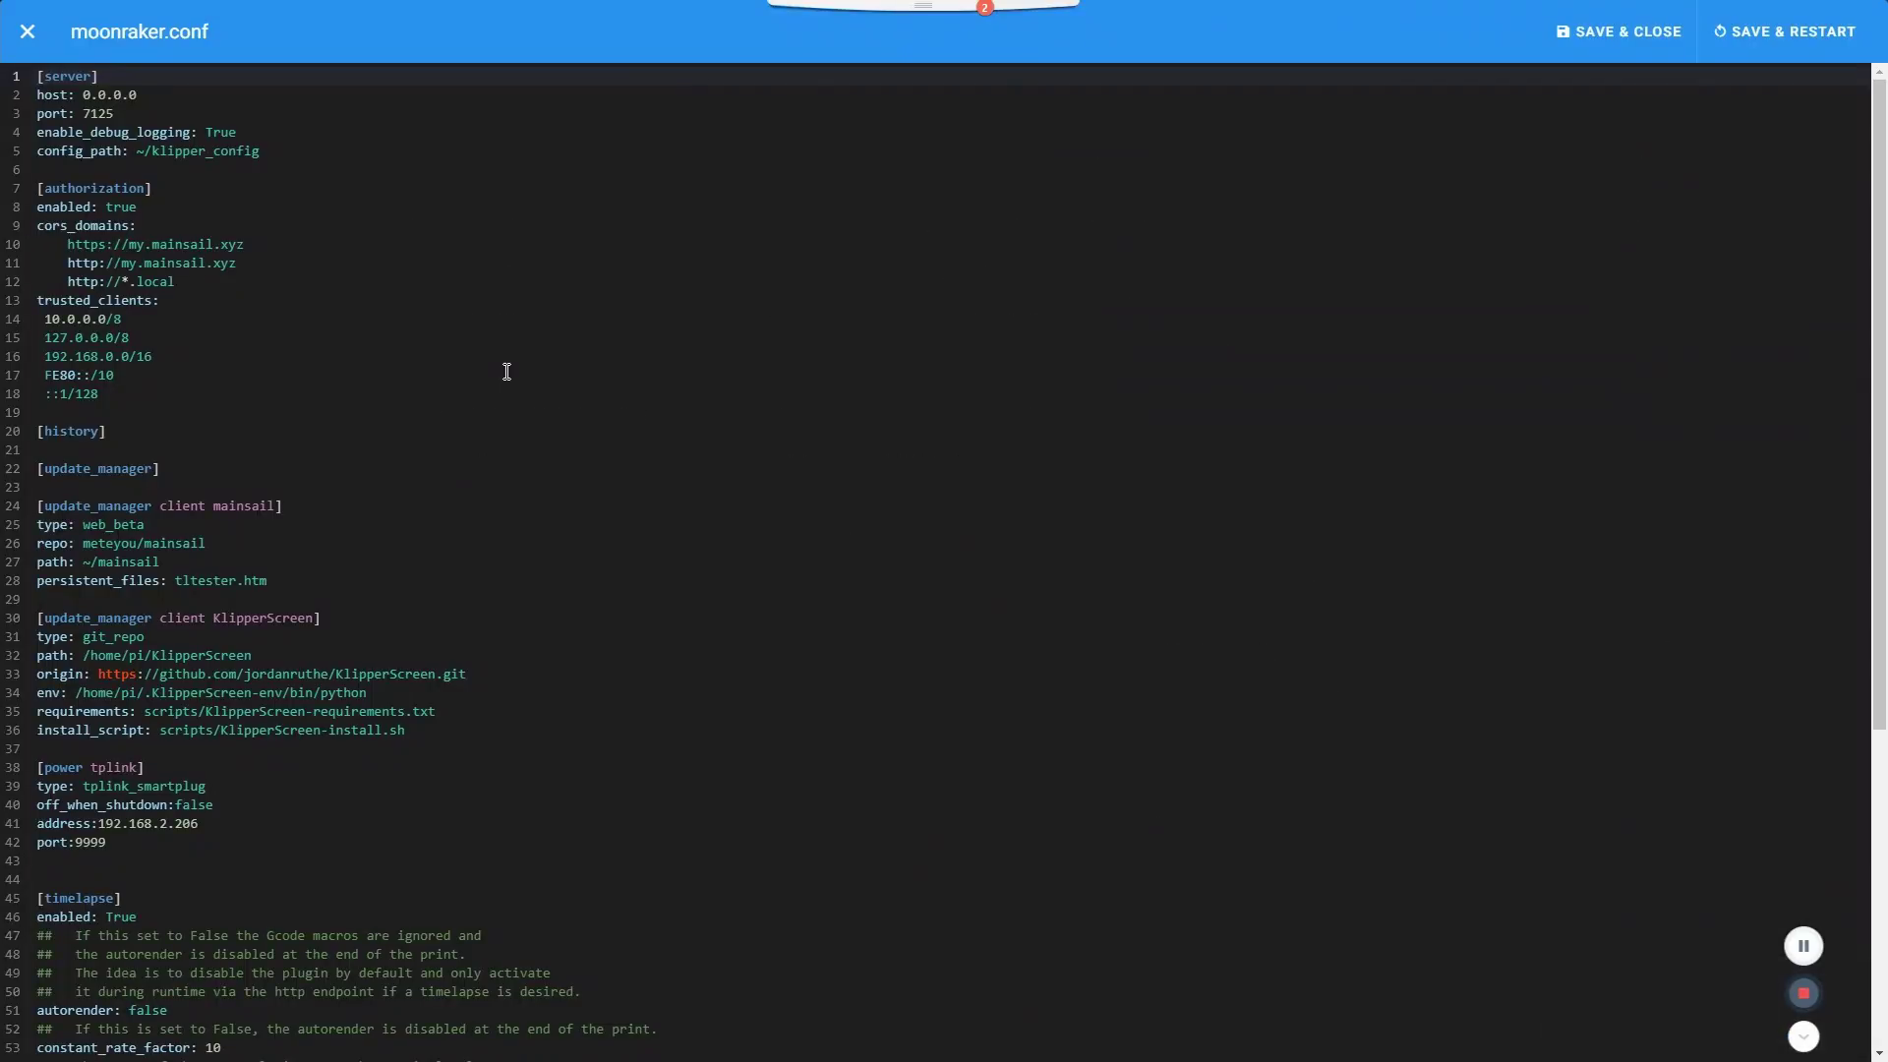
left_click(37, 208)
type("#")
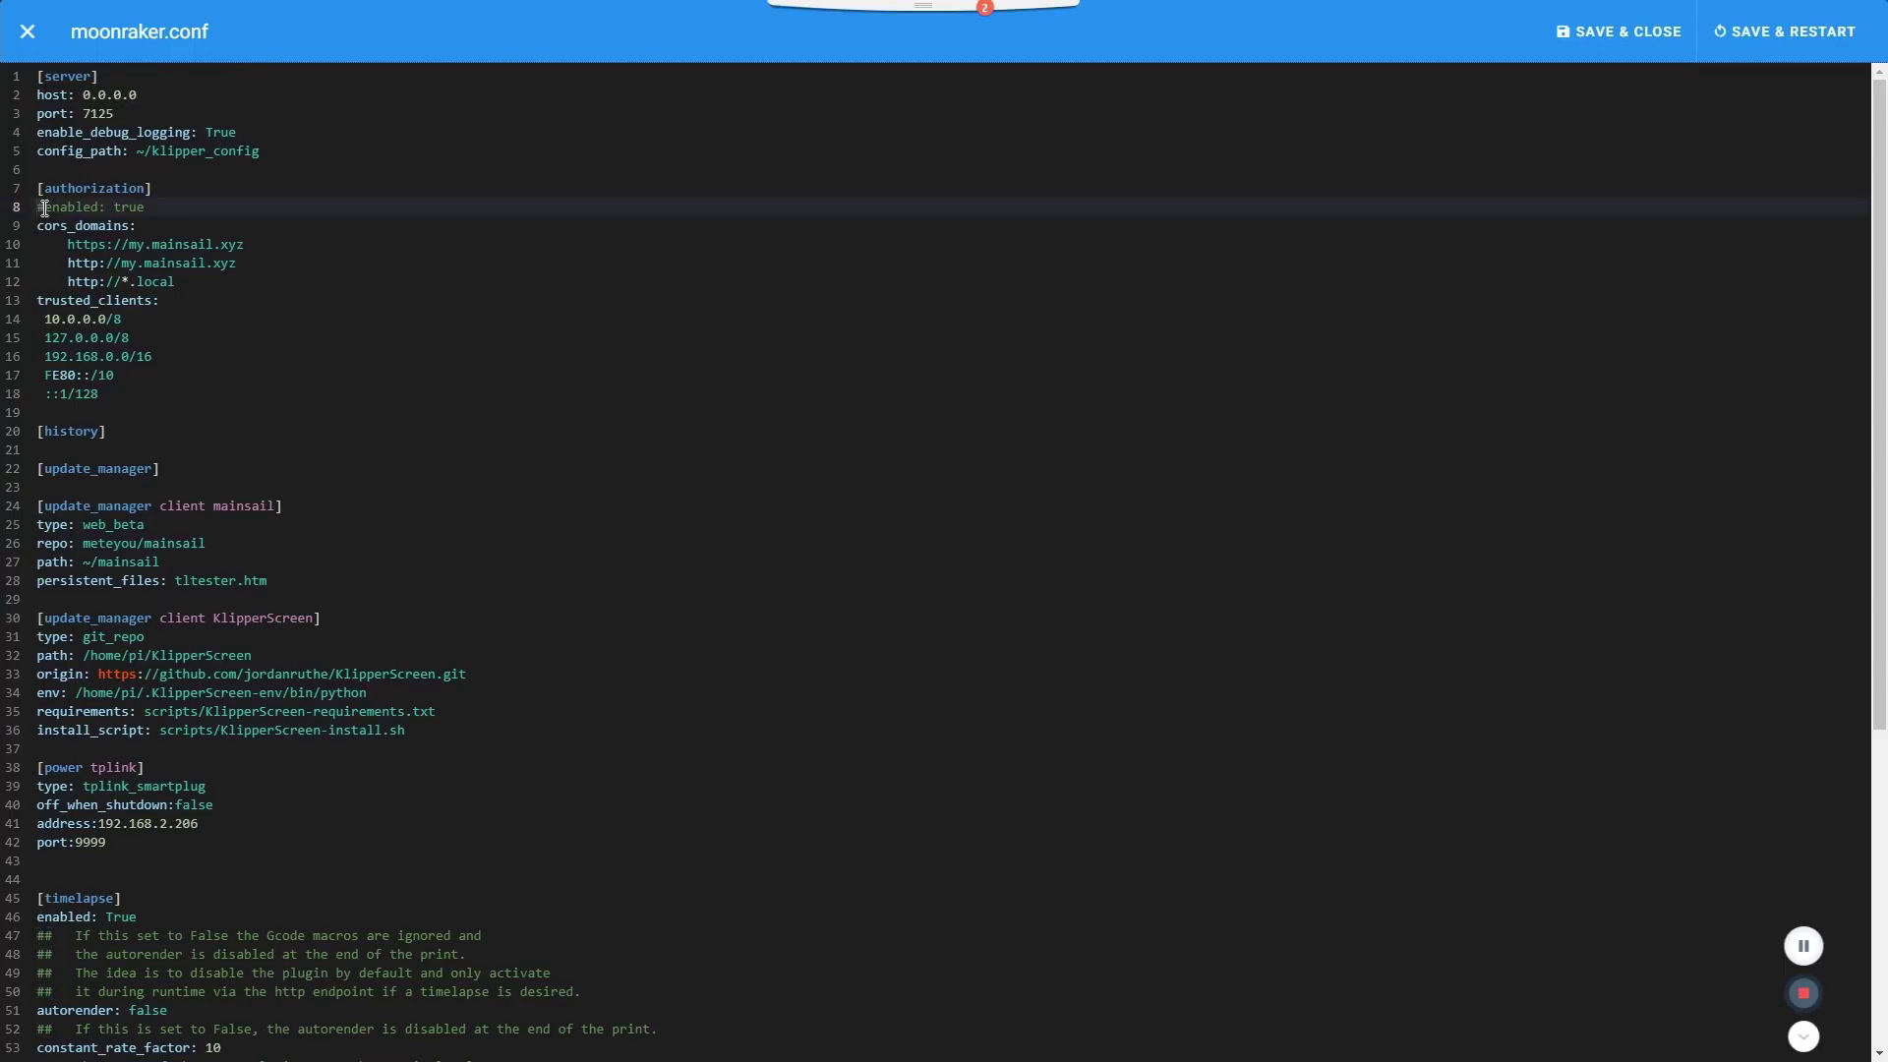
left_click_drag(44, 208, 38, 208)
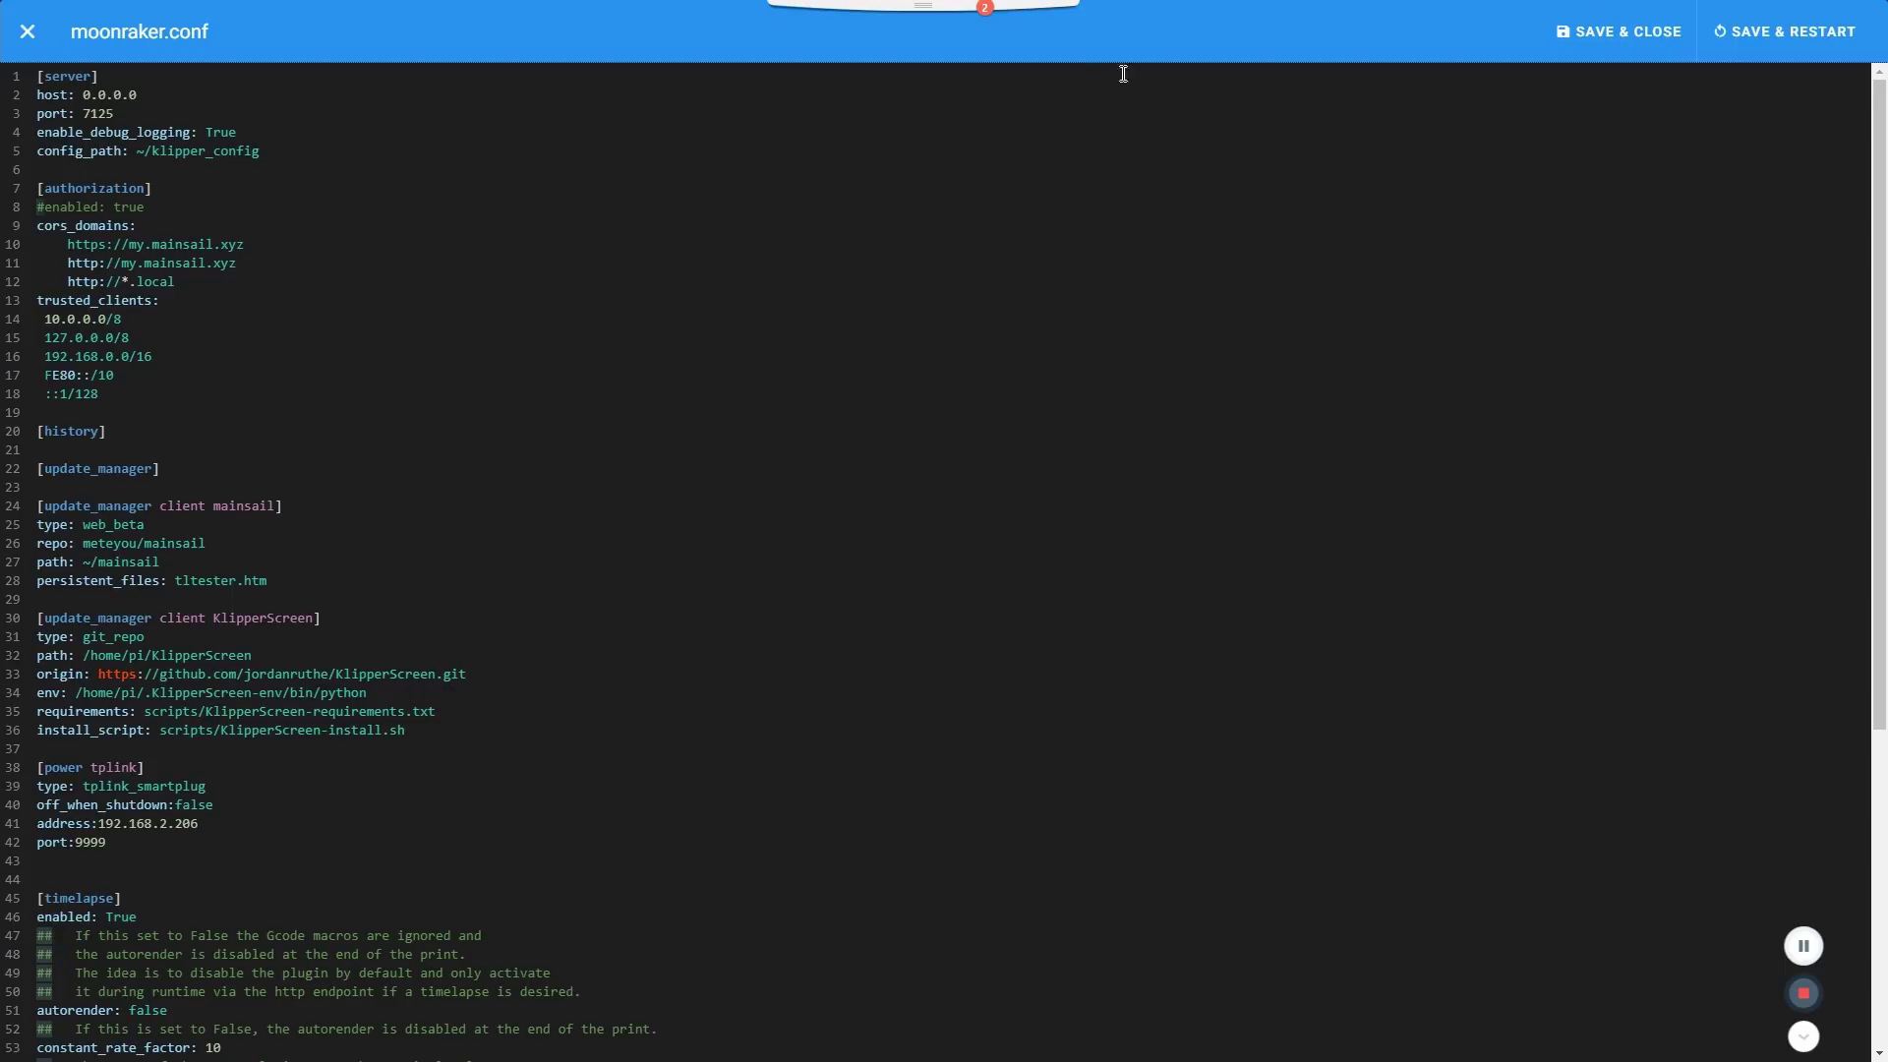
- Point out the [history] section on line 20, then save and restart Moonraker
left_click(117, 433)
left_click(106, 443)
left_click_drag(110, 433, 36, 434)
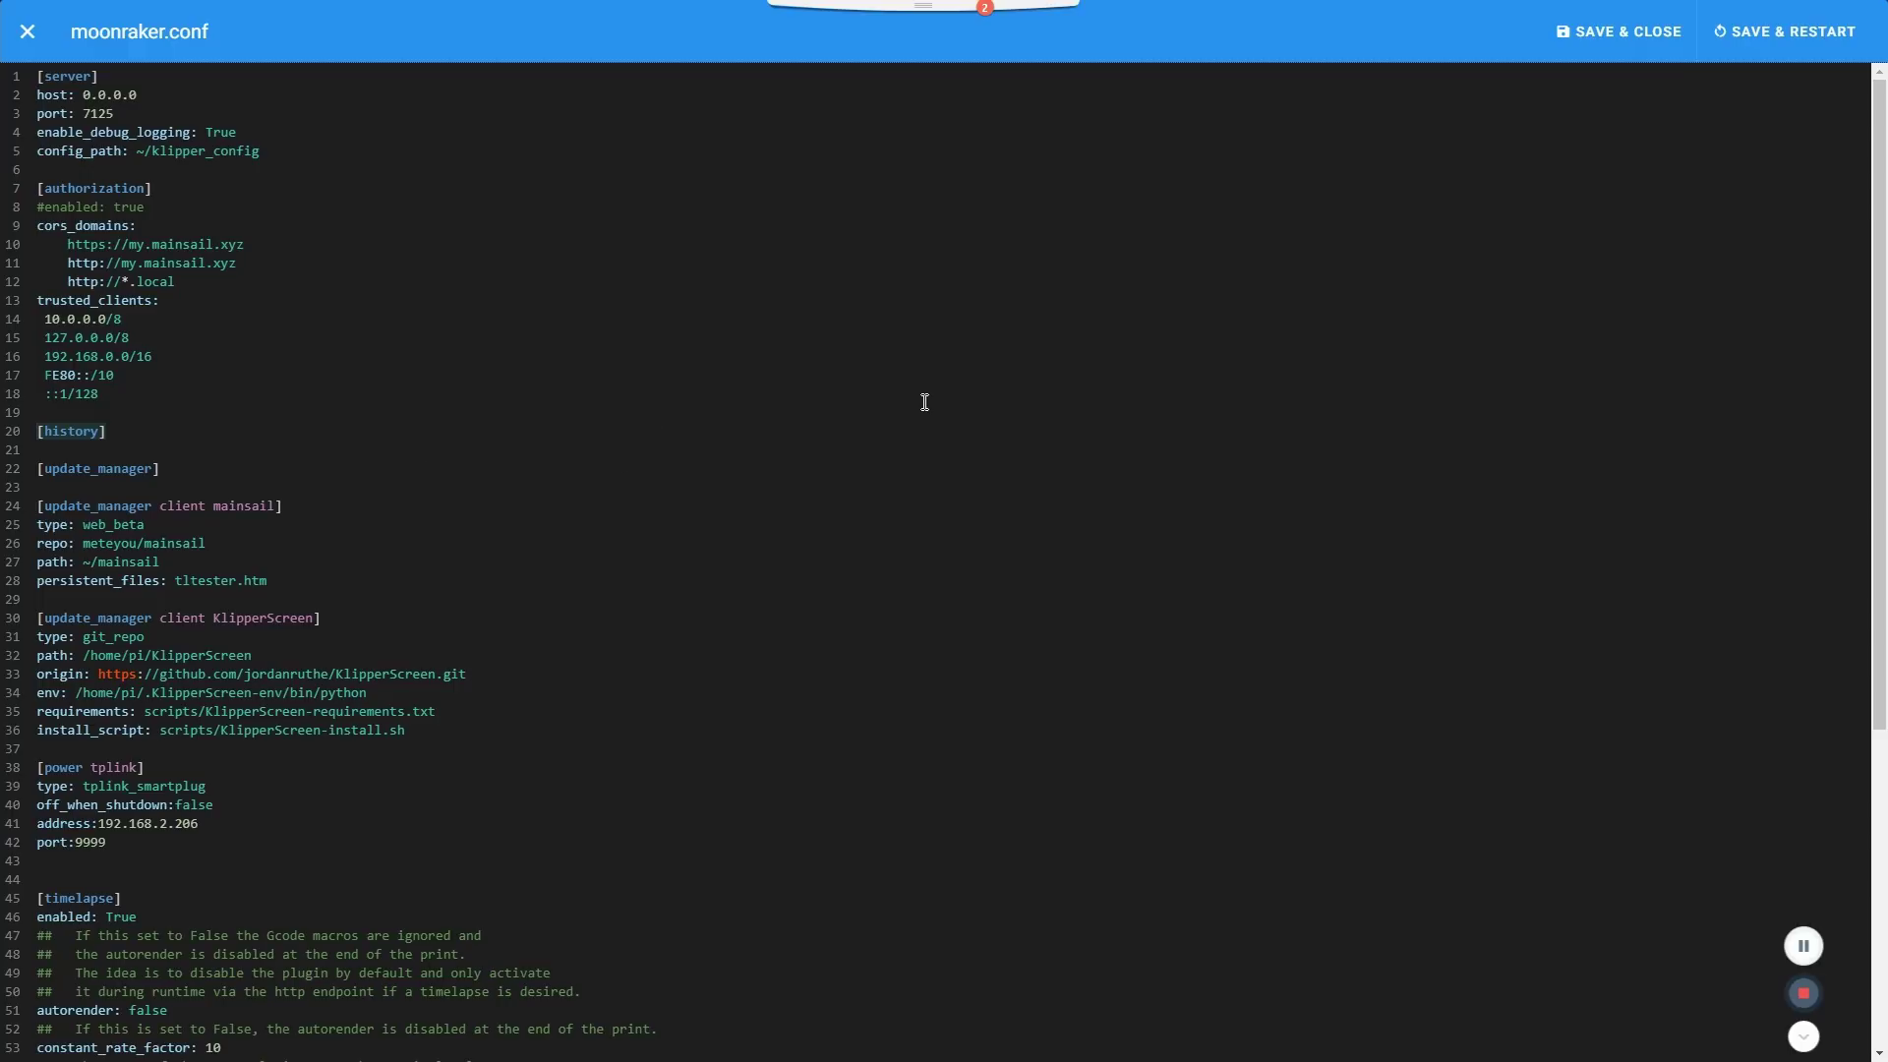
left_click(1764, 38)
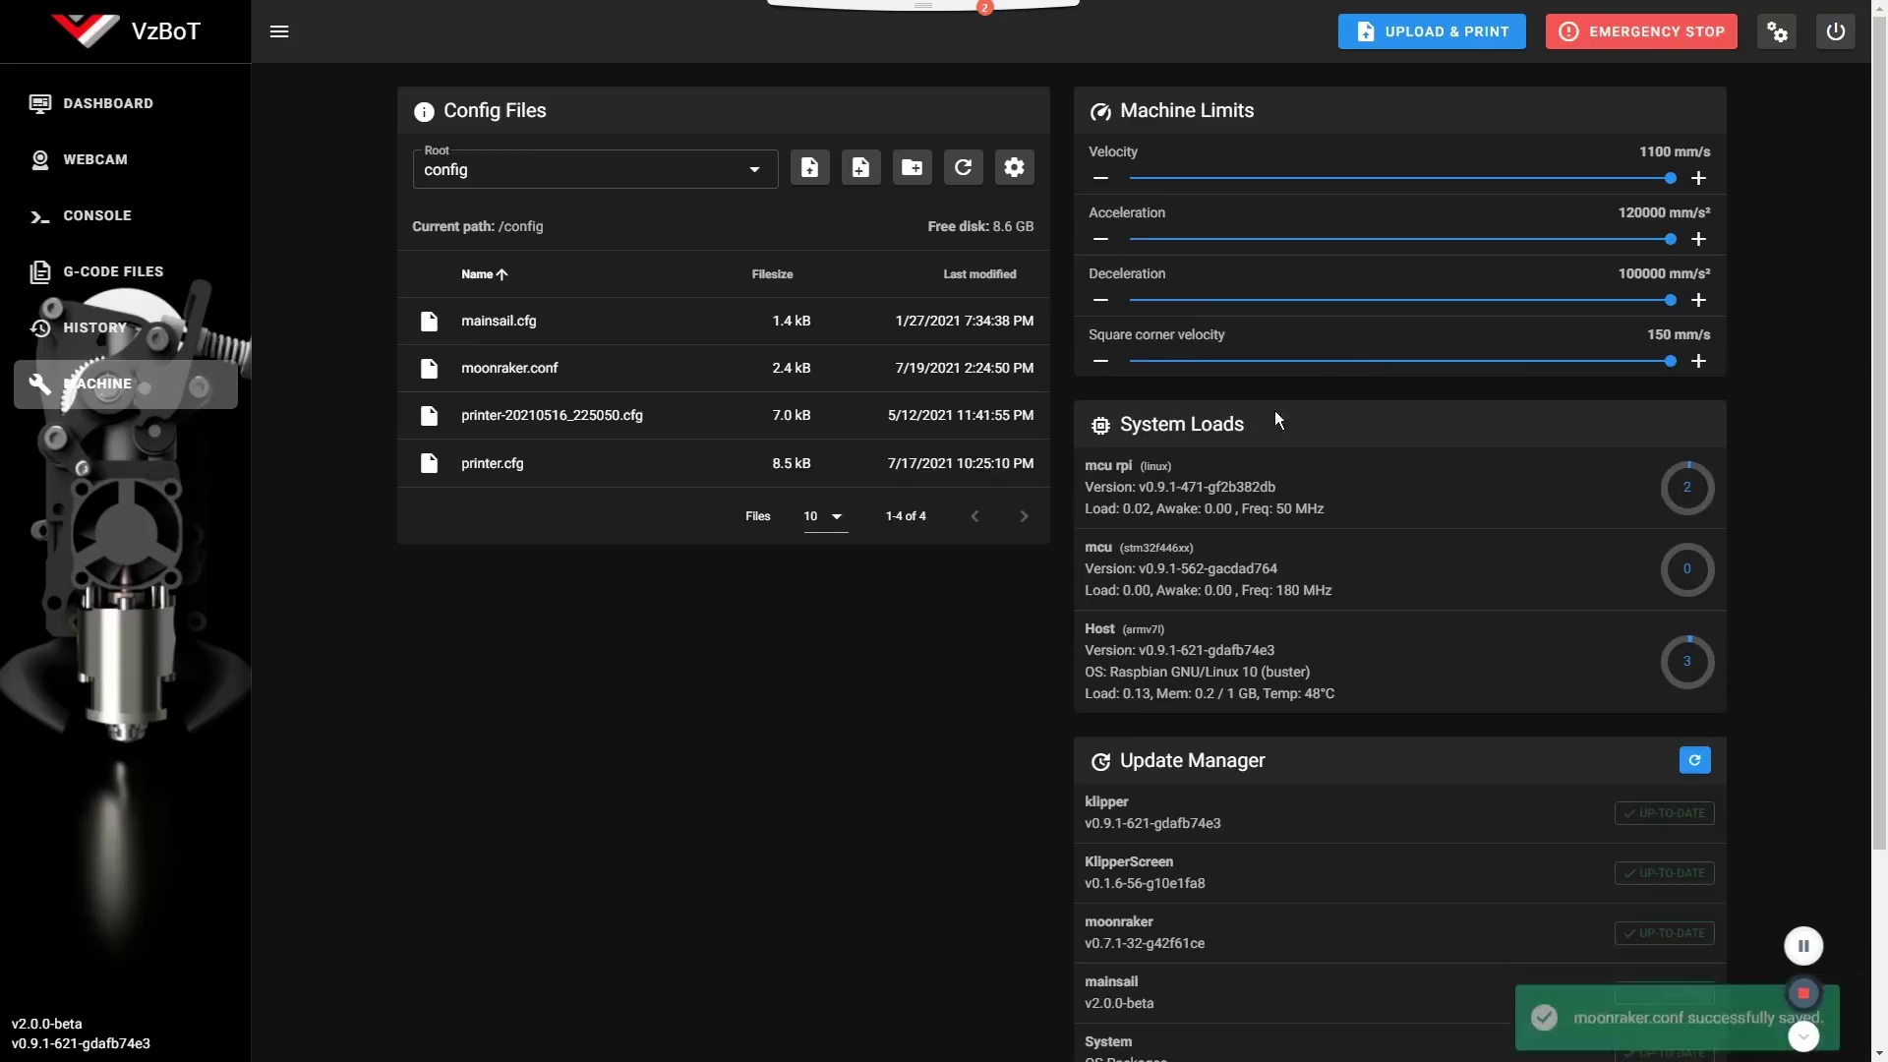
left_click(930, 688)
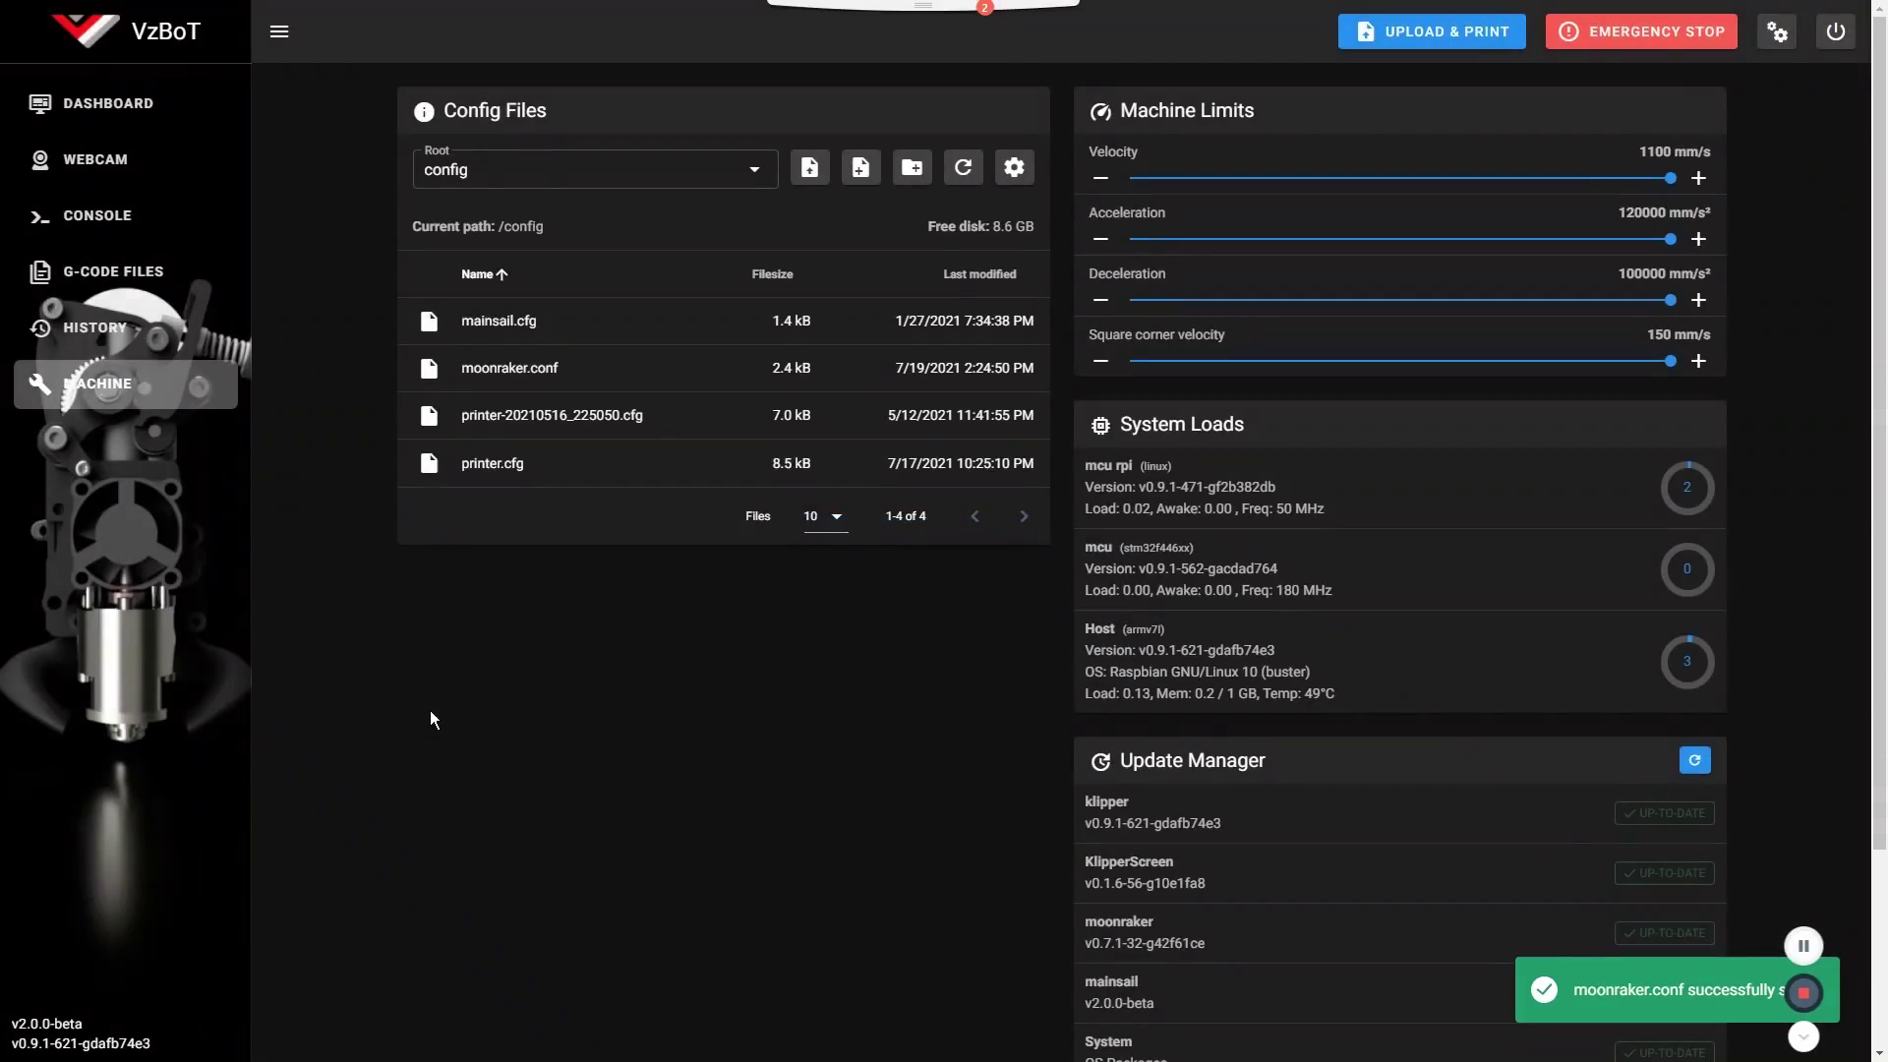
left_click(93, 338)
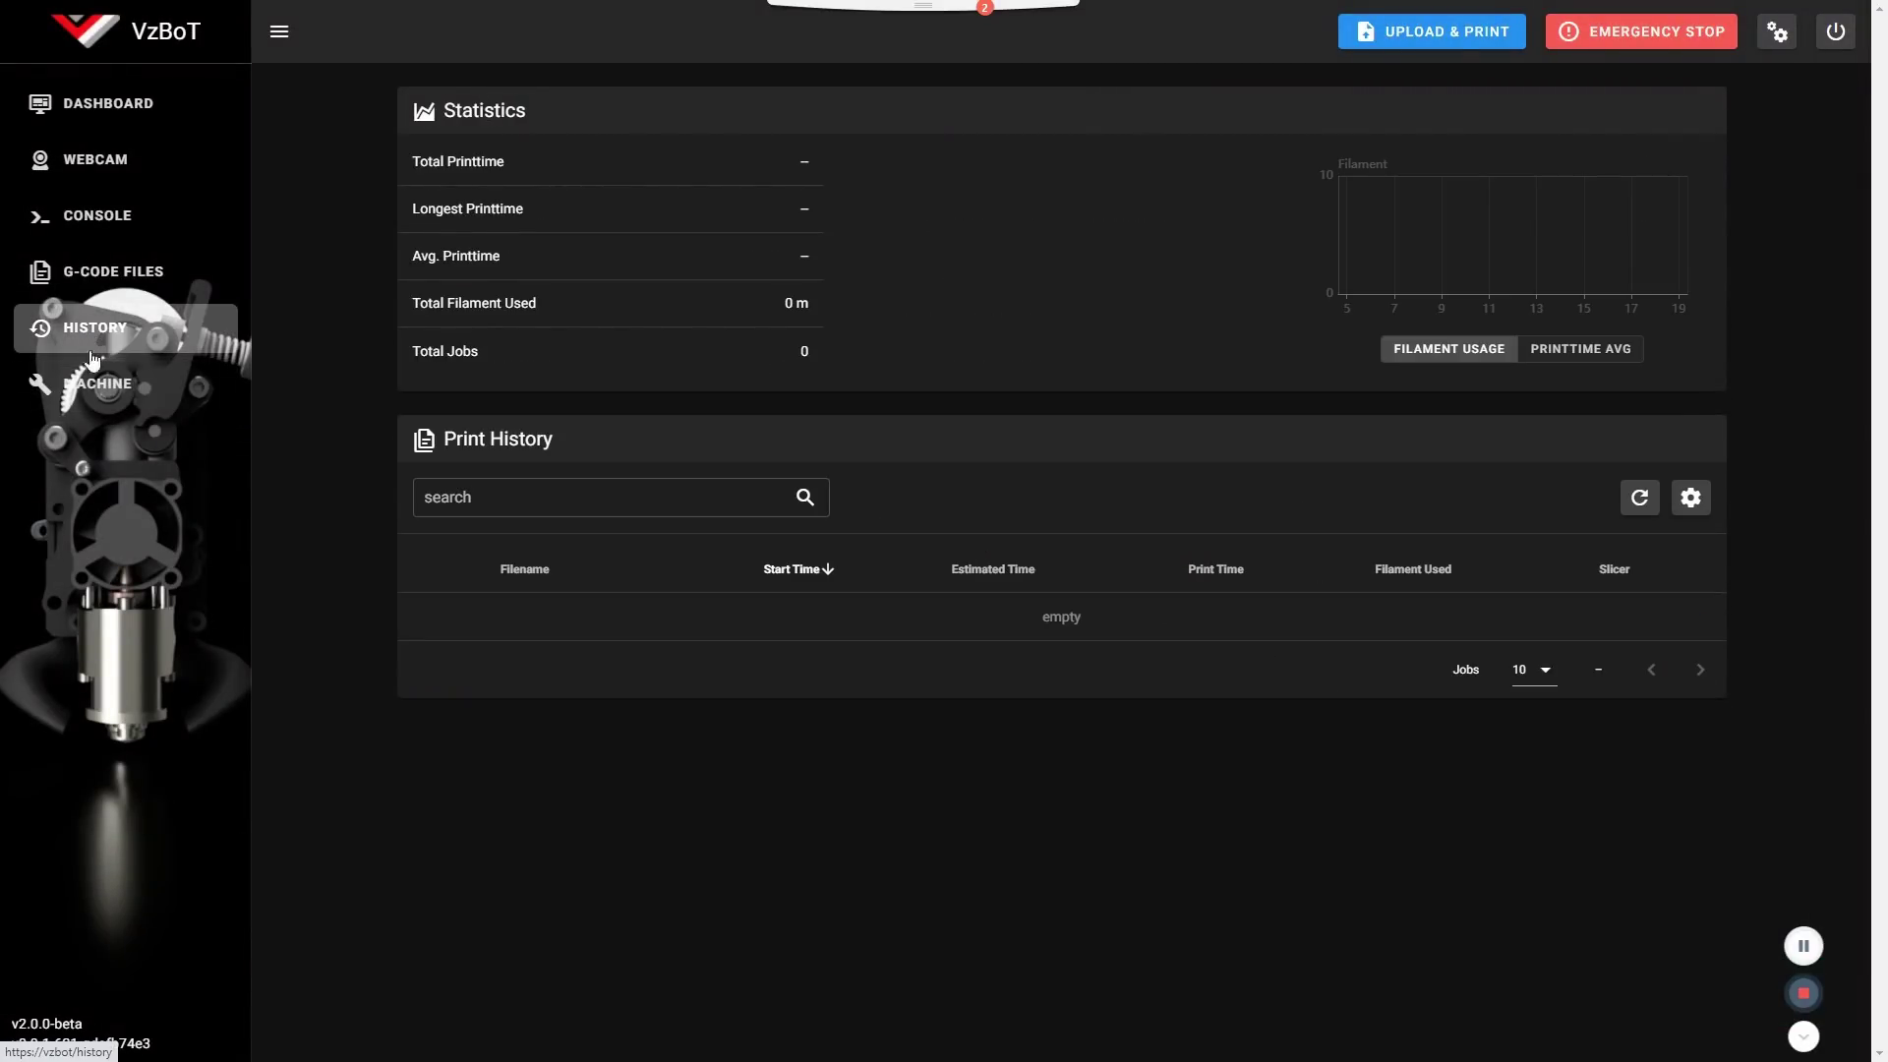
left_click(87, 115)
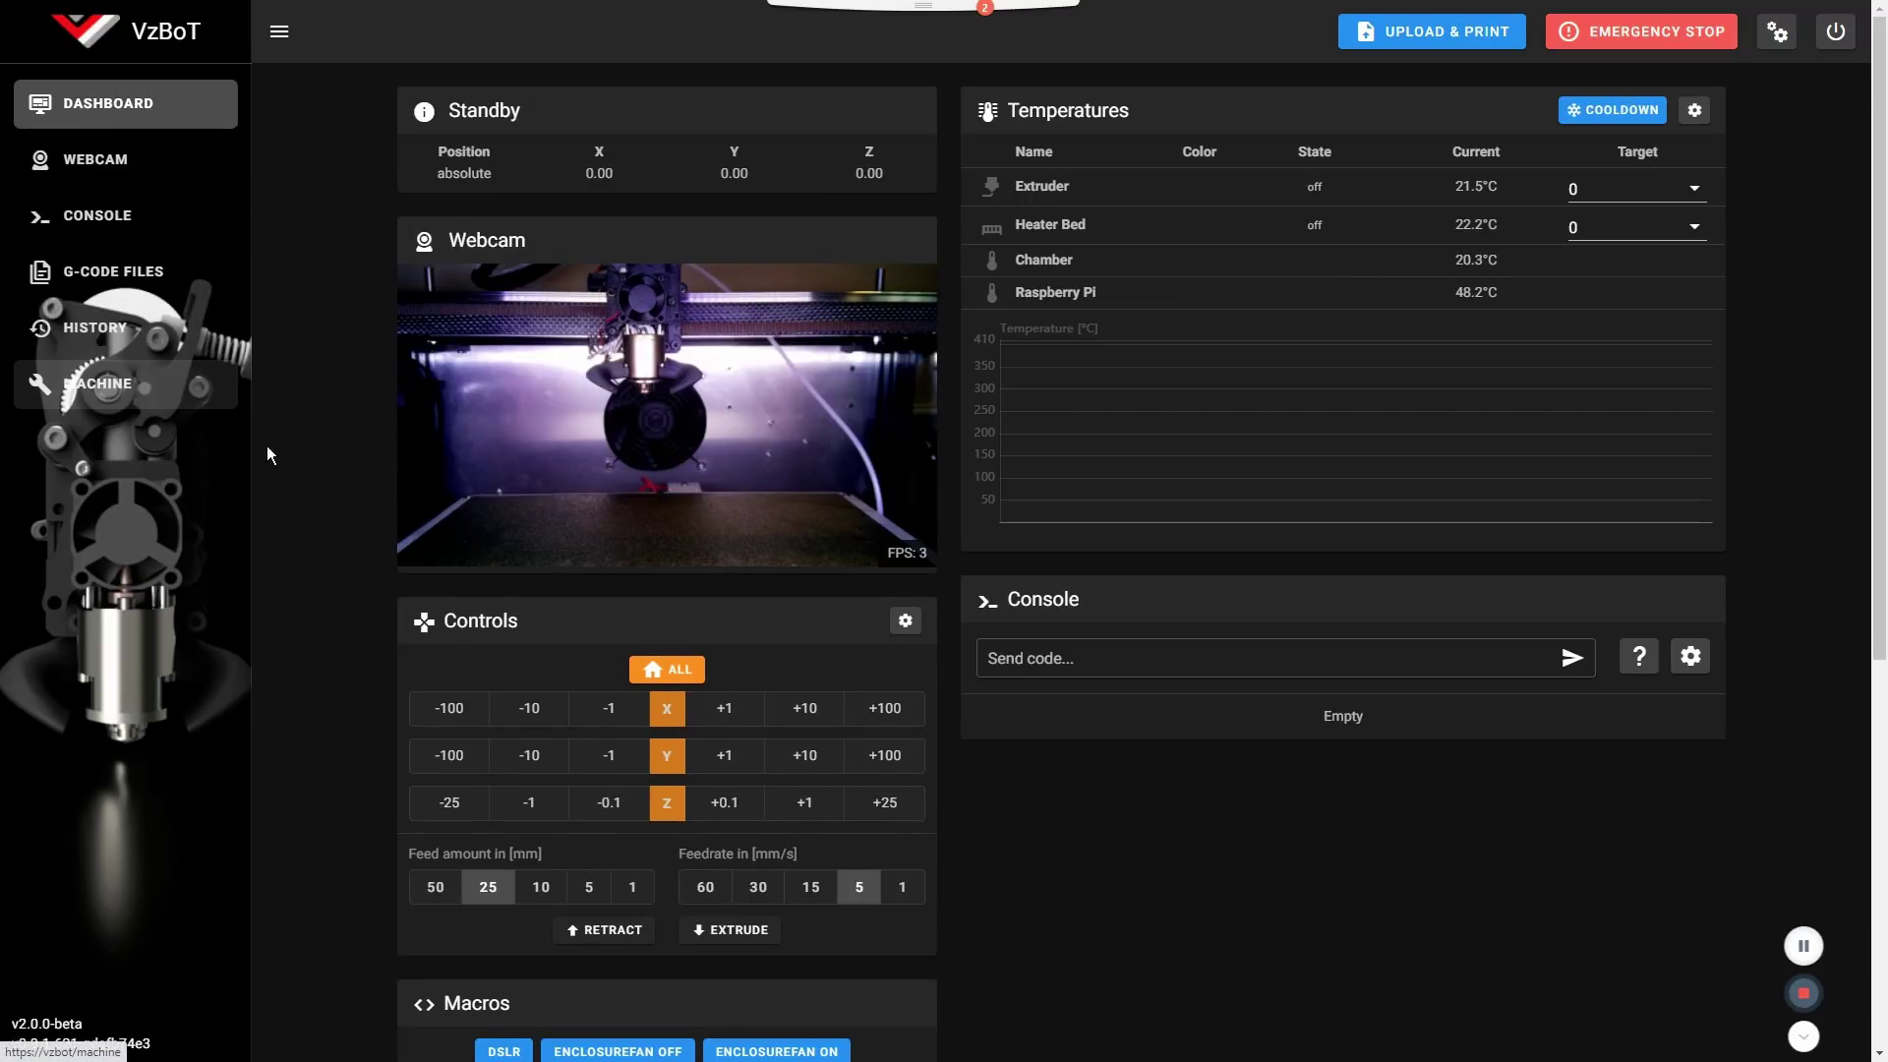
key("super")
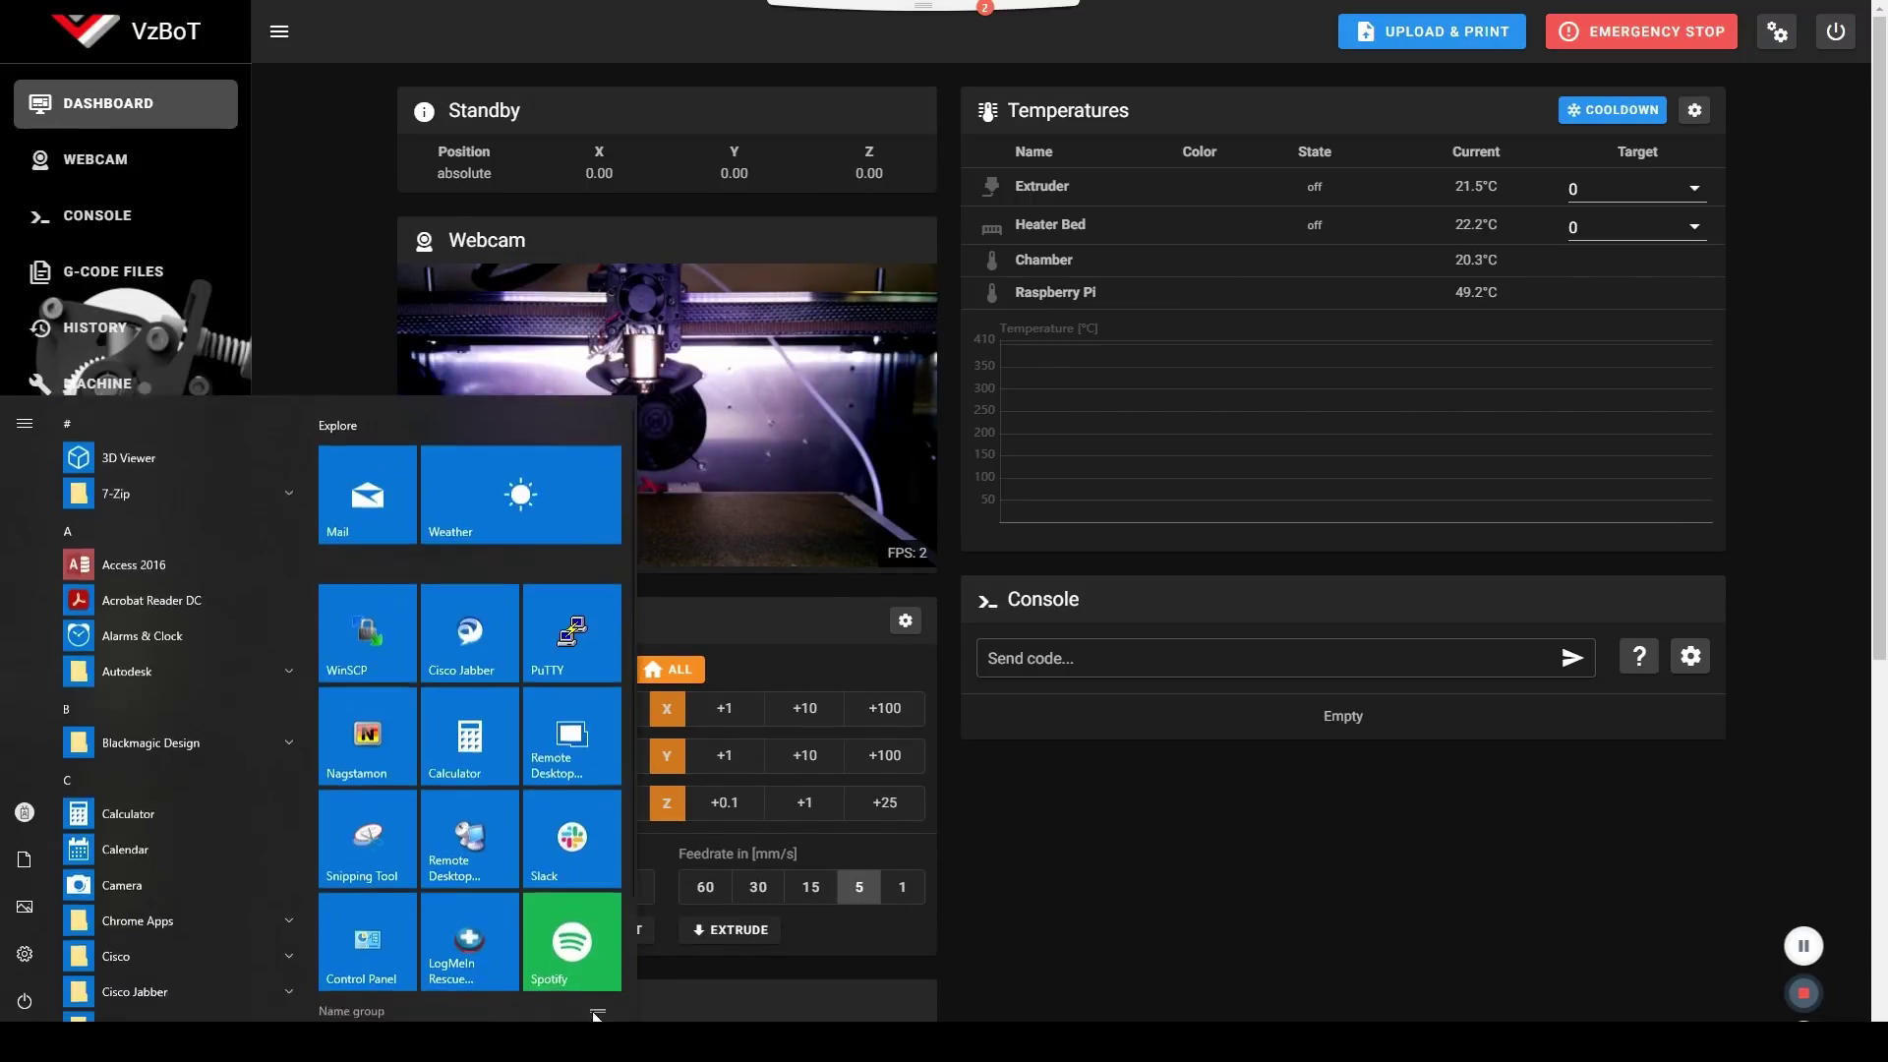
left_click(1032, 945)
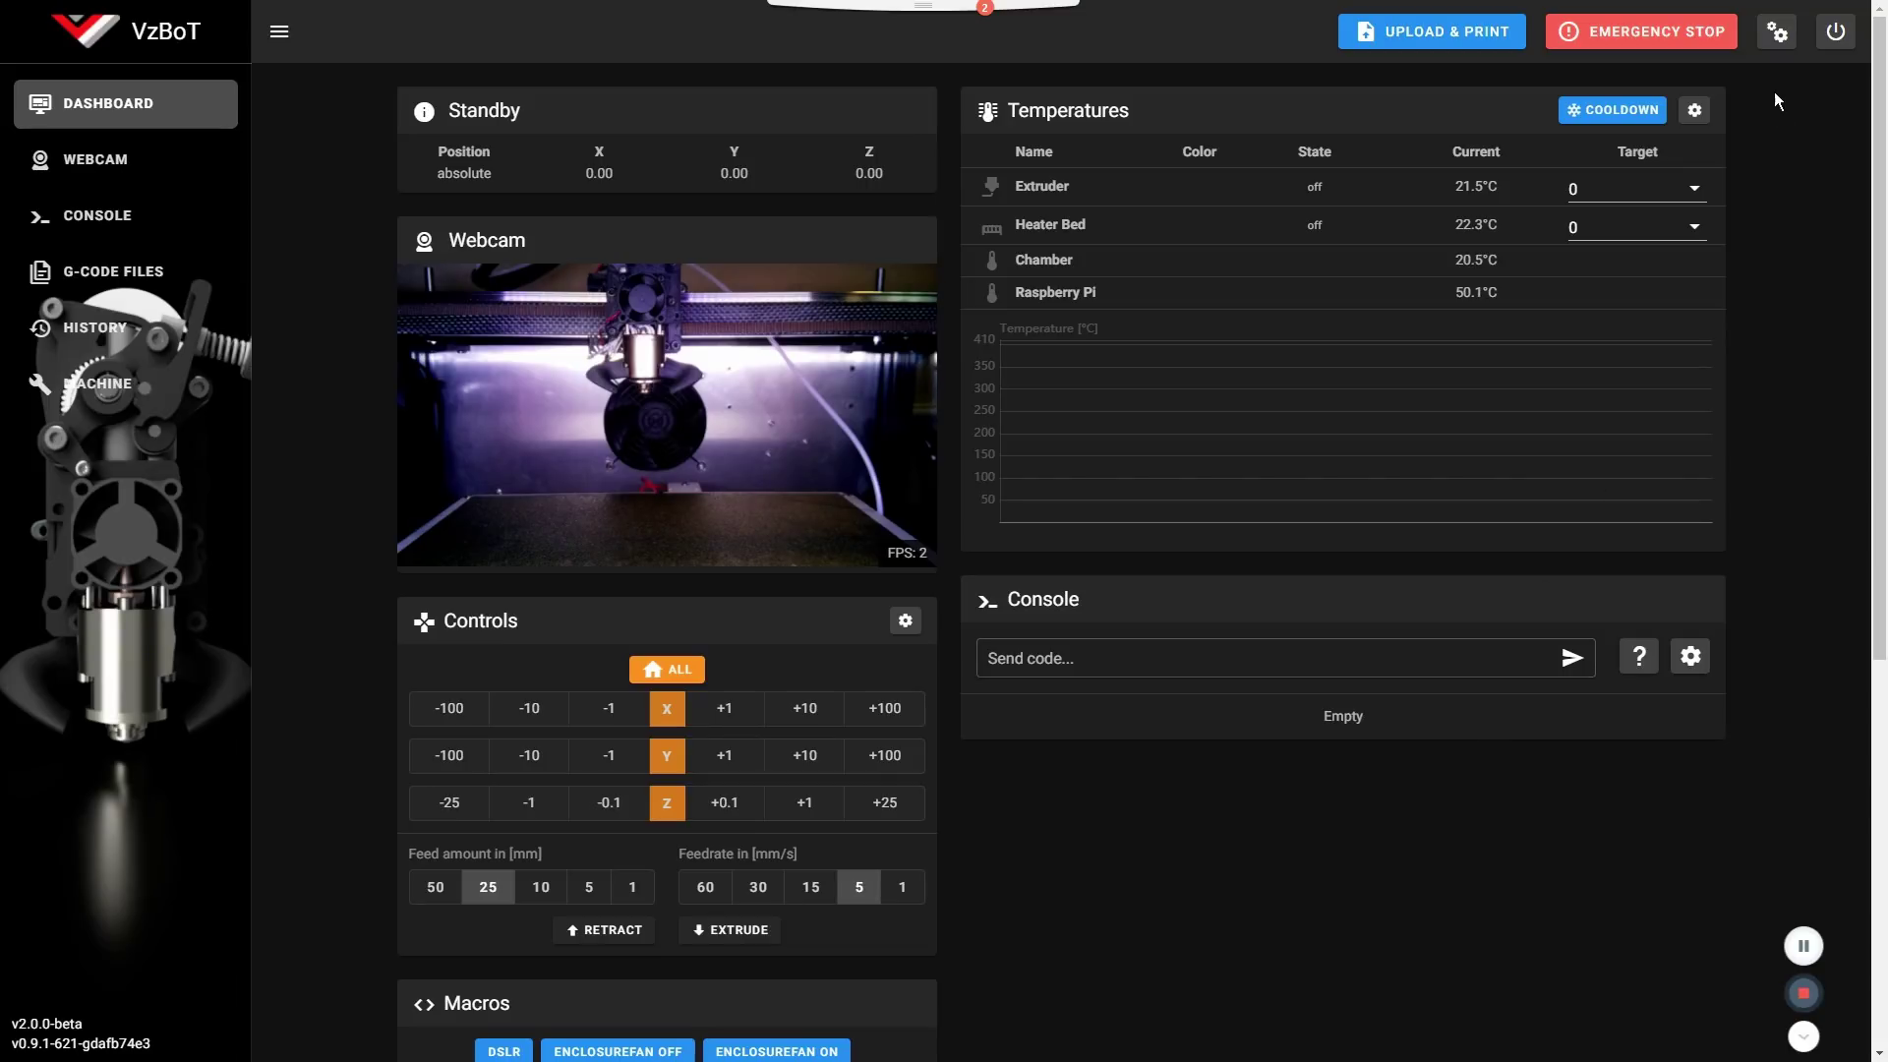
- Set the printer name to VzBoT in the General interface settings
left_click(1775, 35)
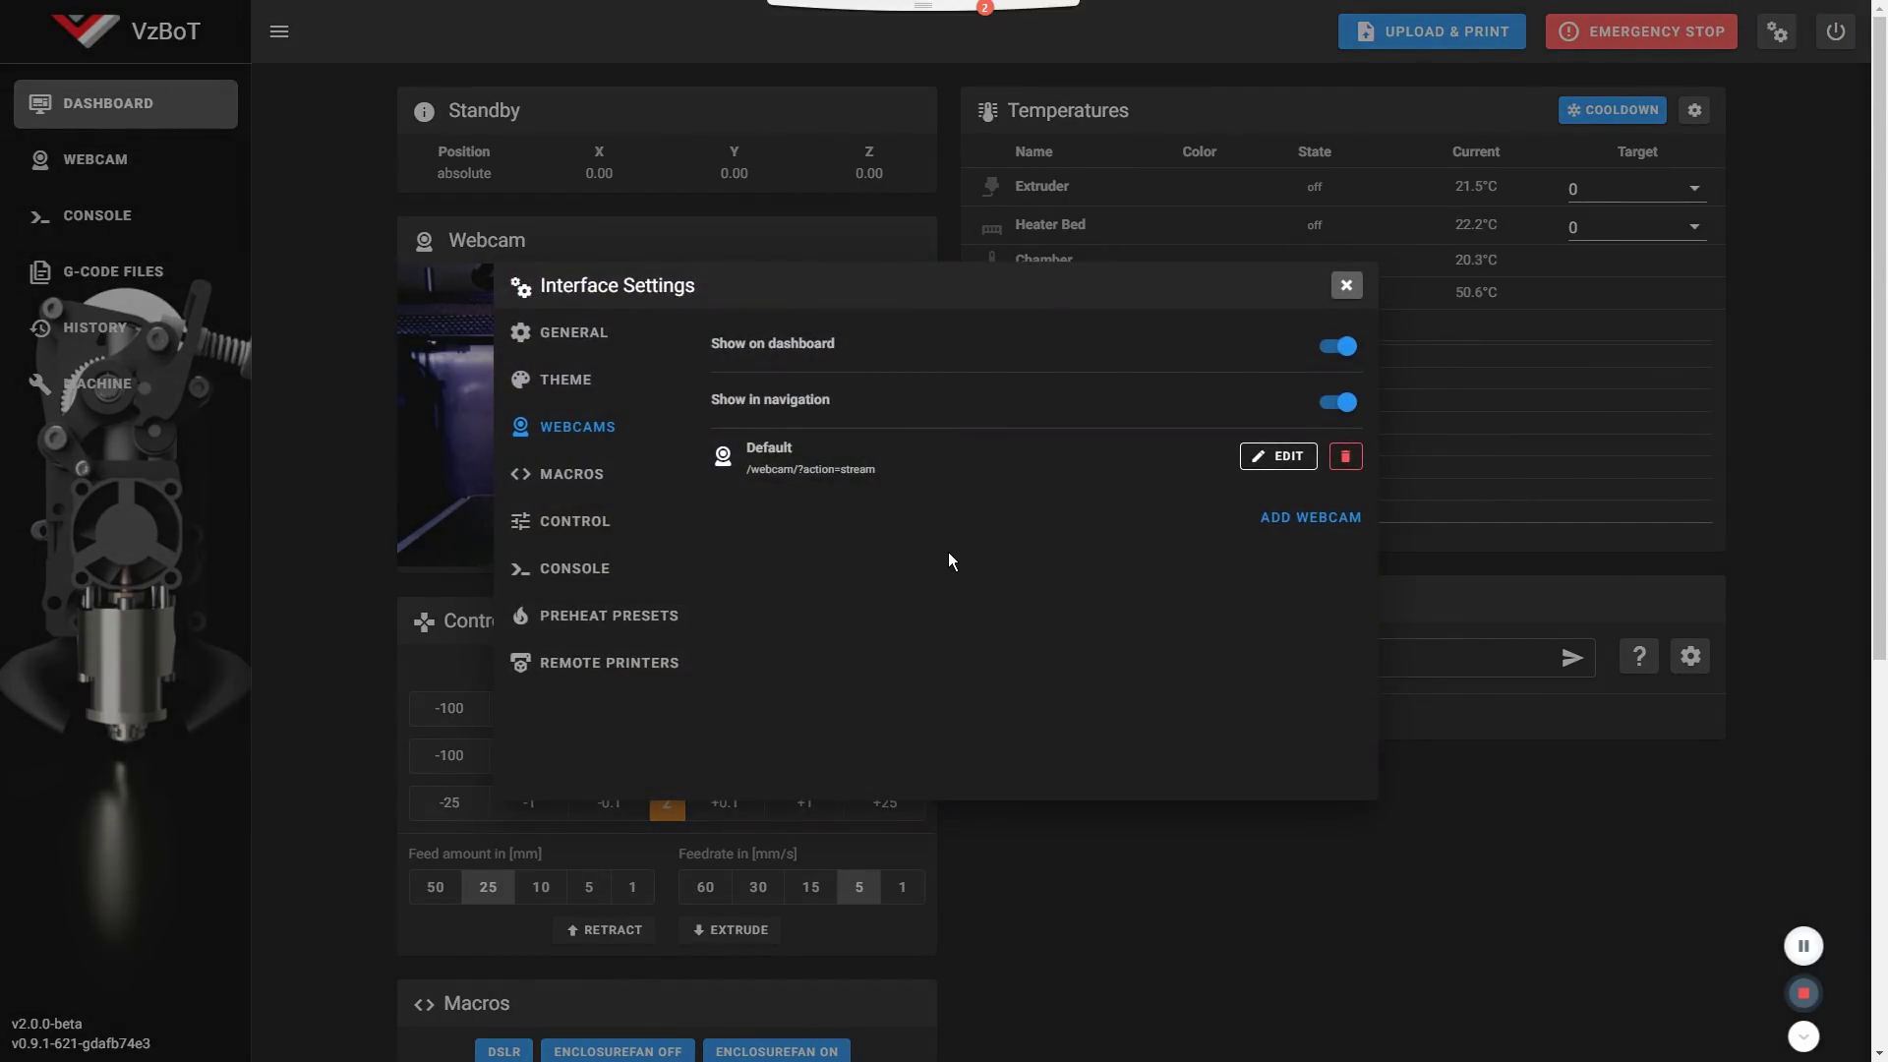
left_click(1346, 285)
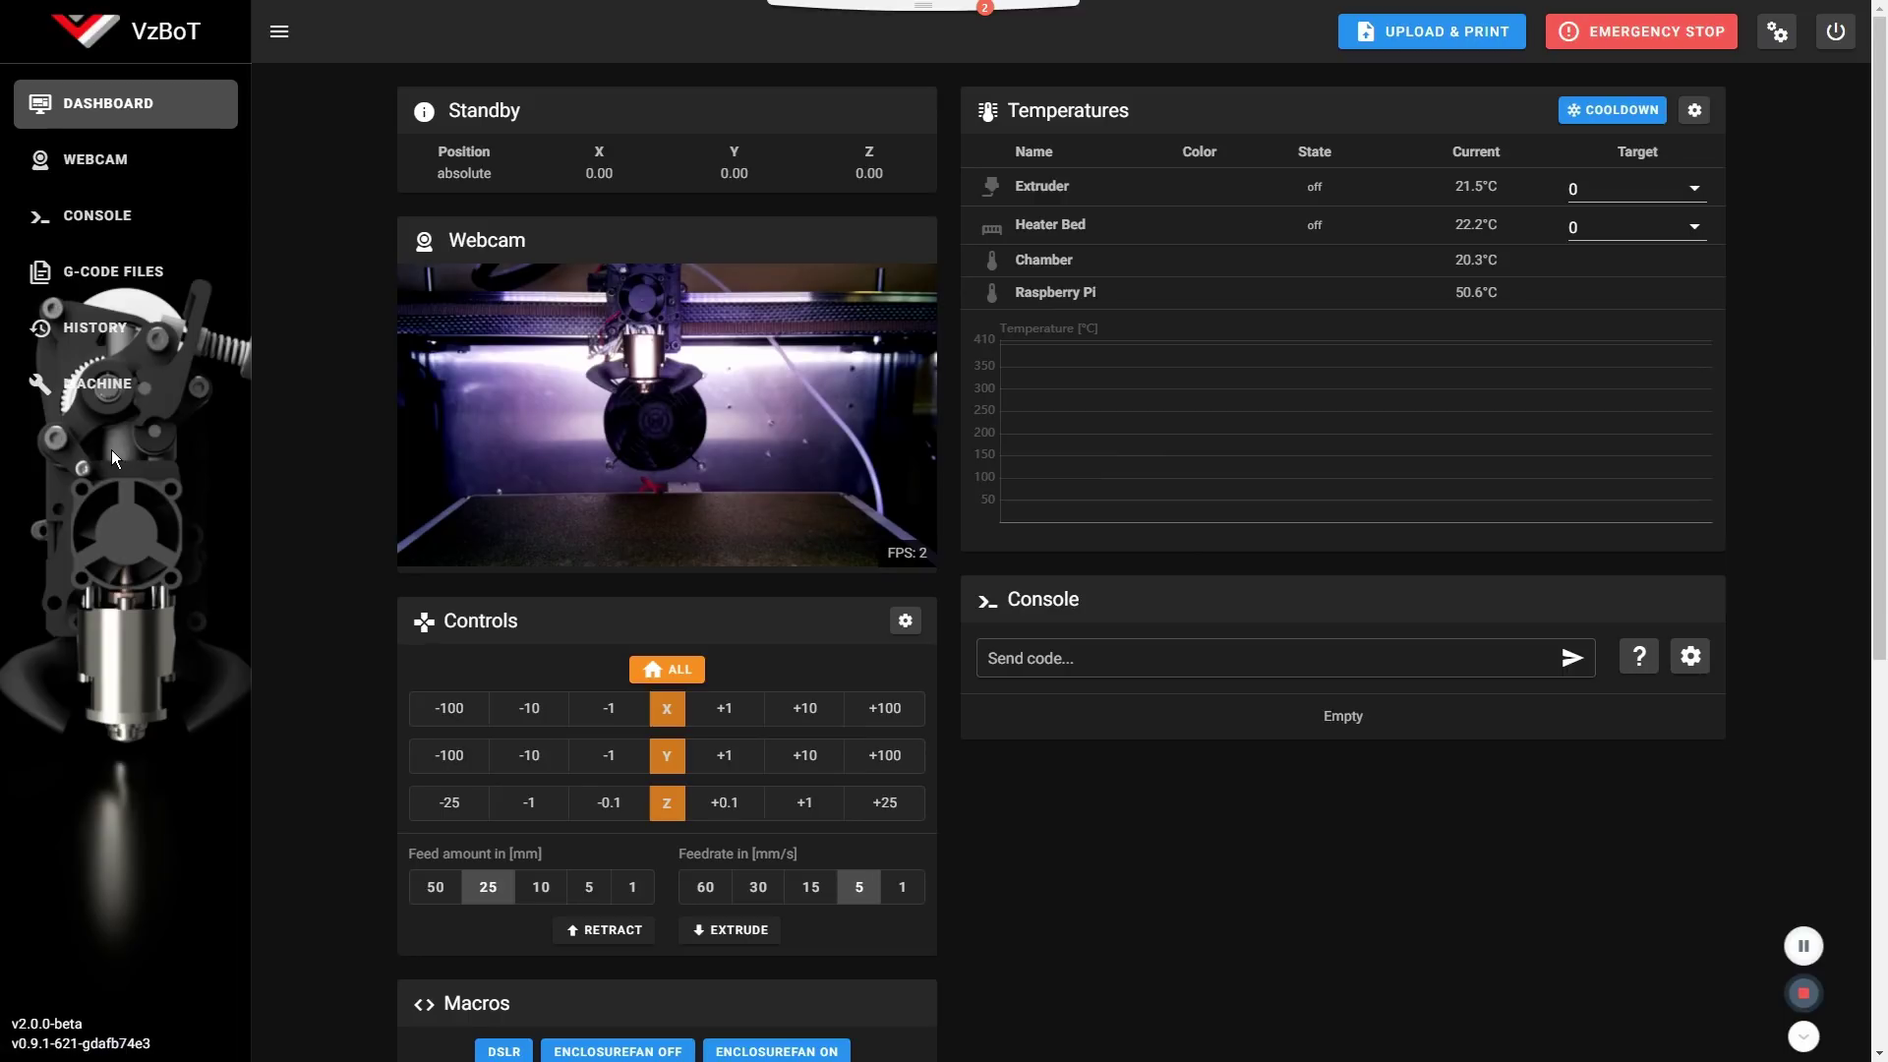
left_click(1779, 35)
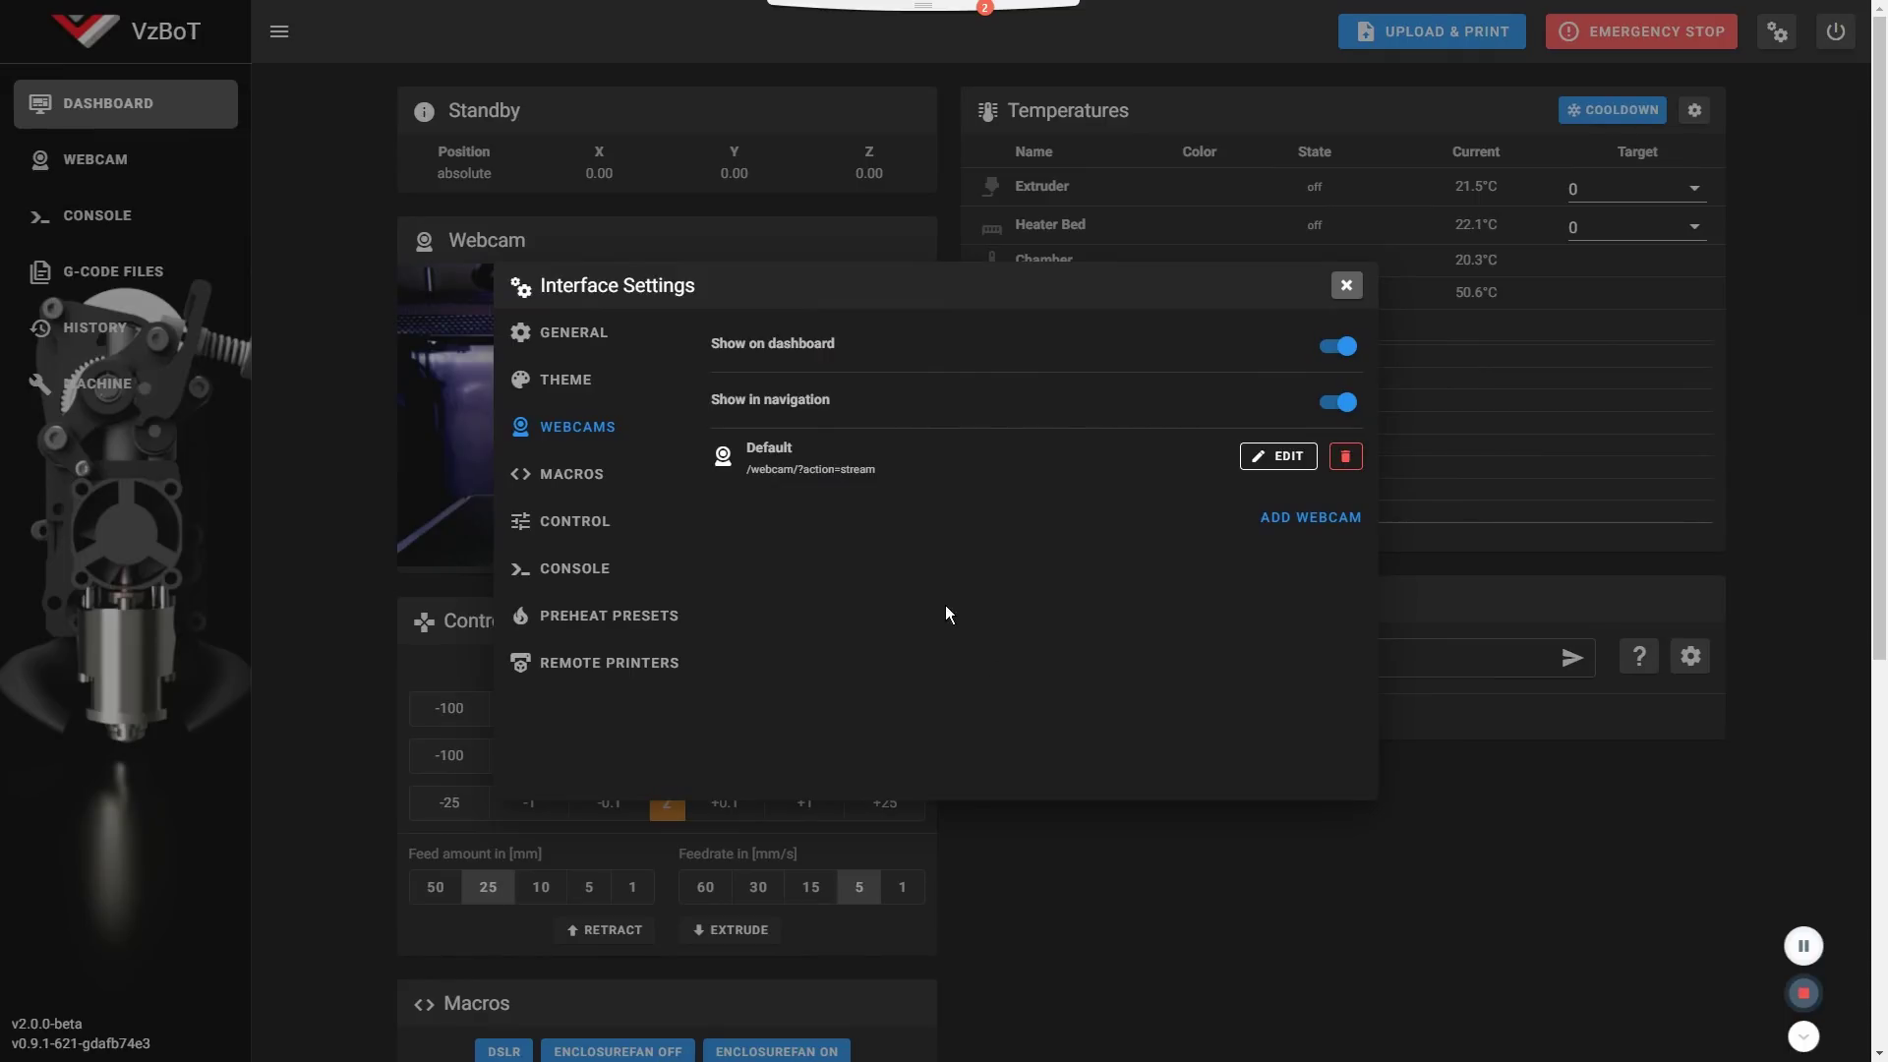
left_click(575, 334)
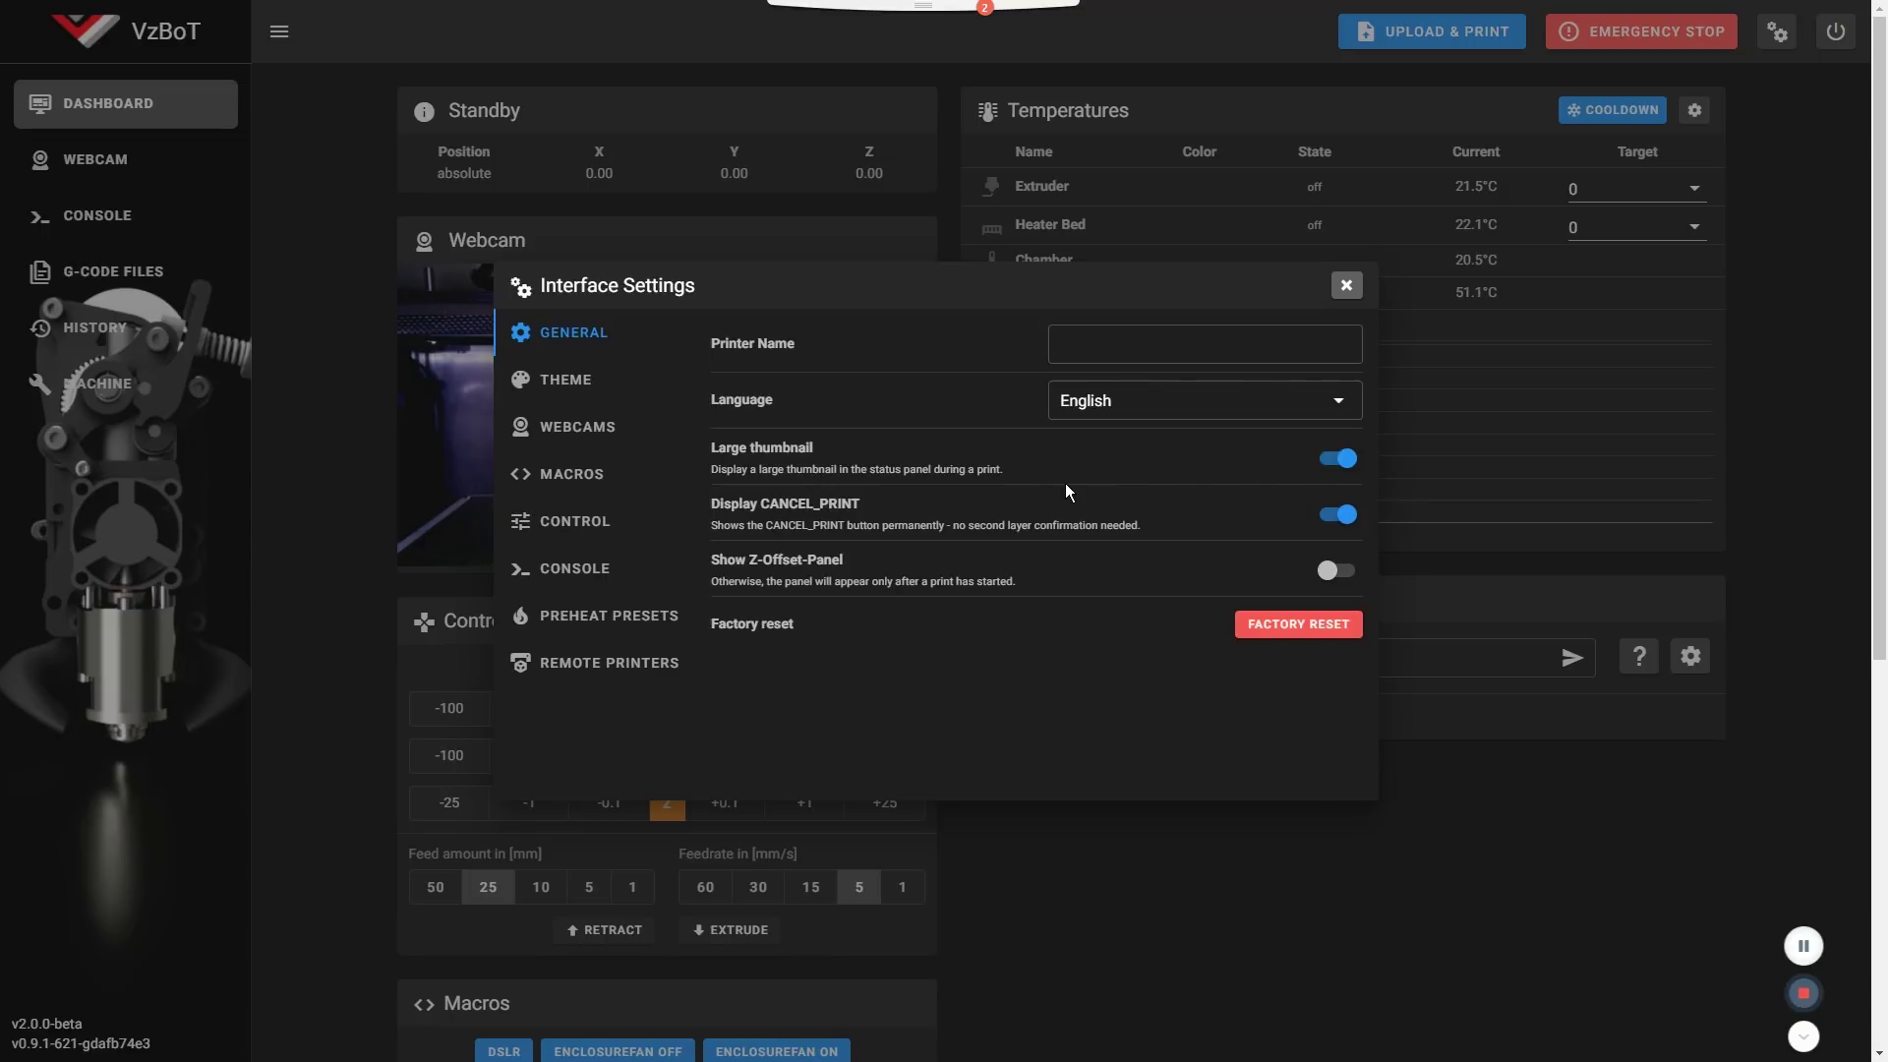
left_click(1080, 353)
type("V")
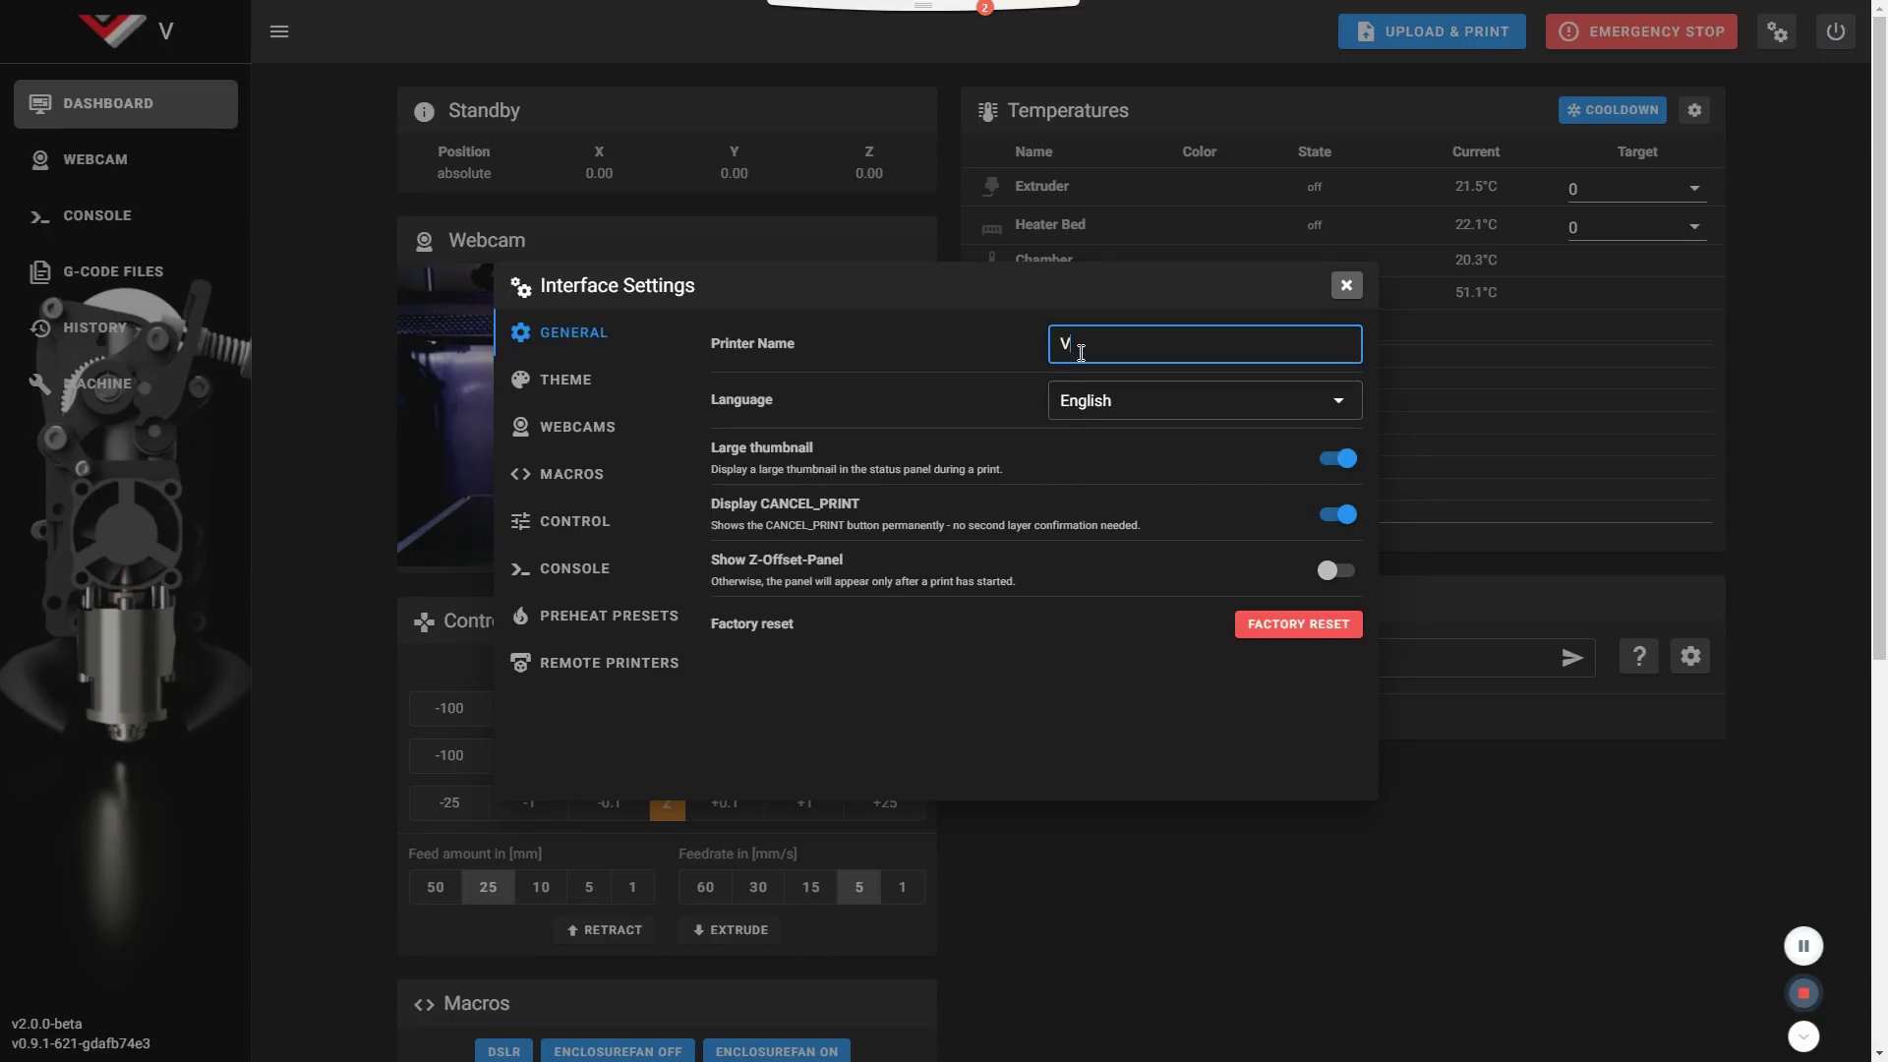
type("zBot")
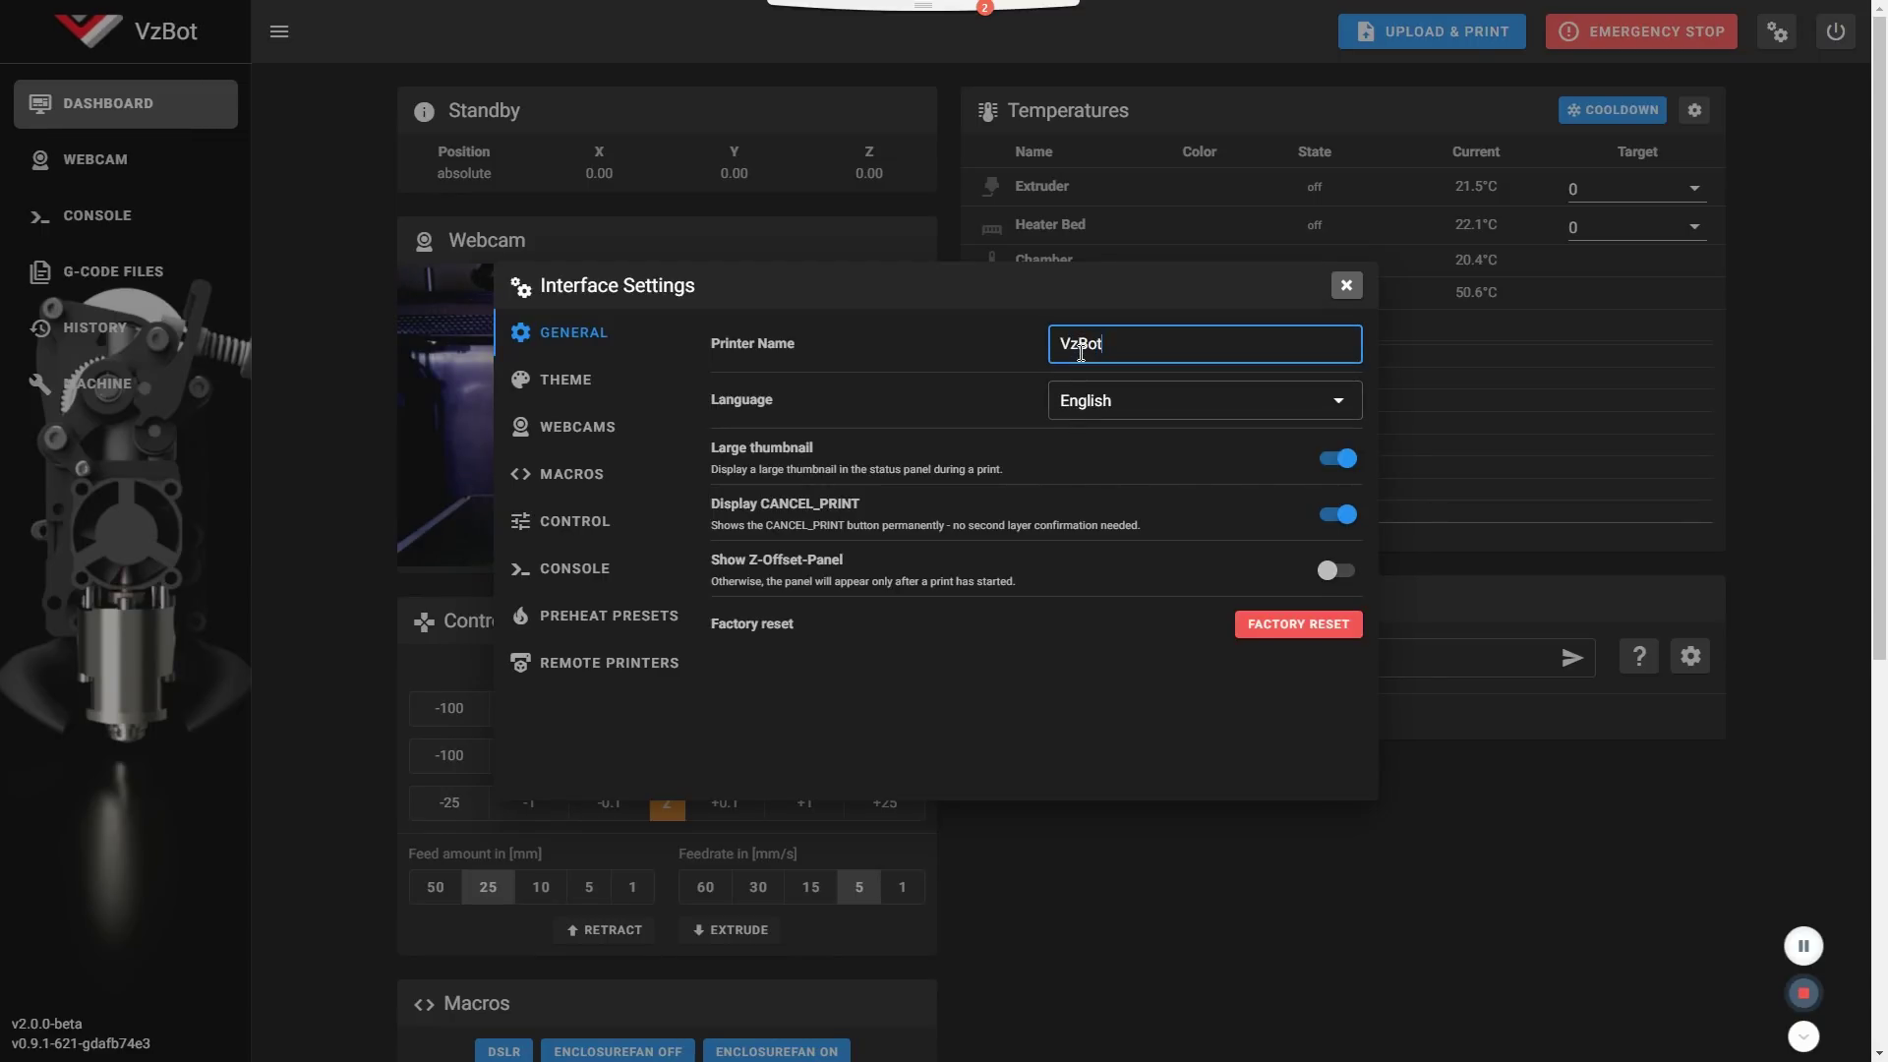
key("BackSpace")
type("T")
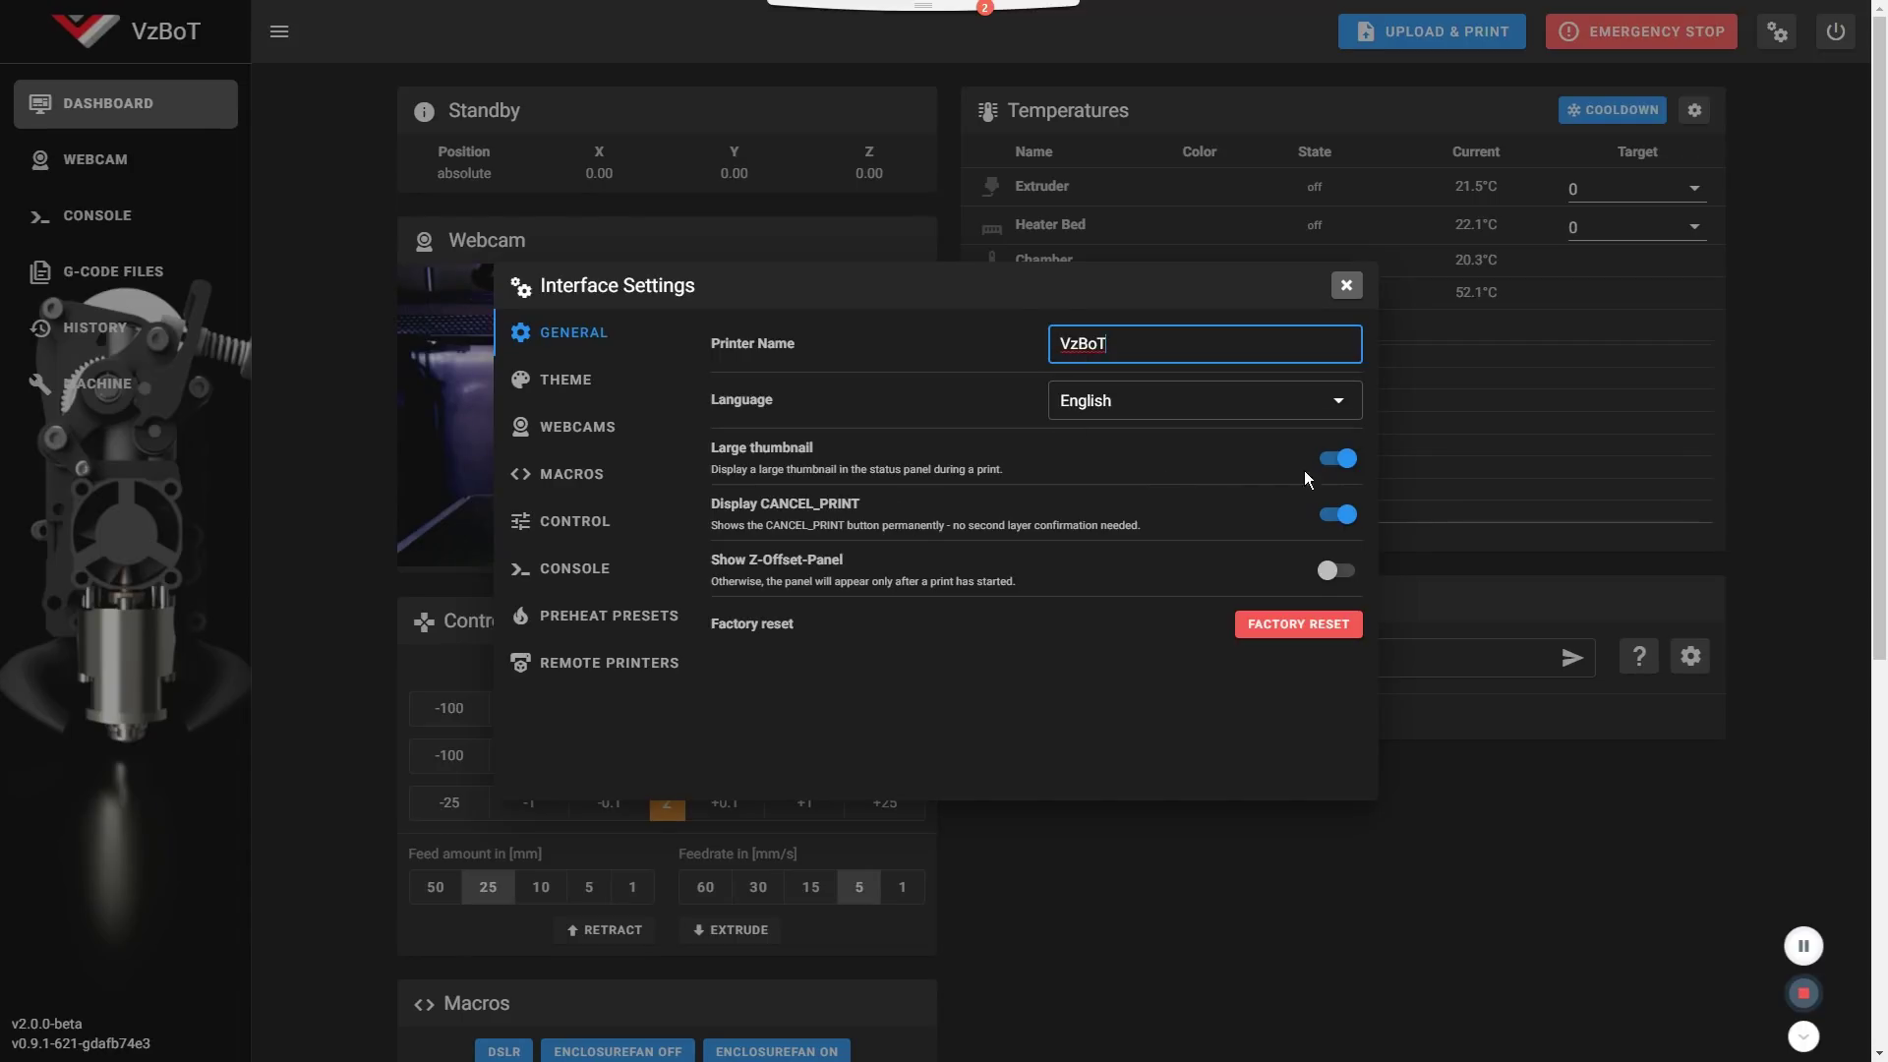
- Toggle Large thumbnail off and back on so it stays enabled, then view Theme settings
left_click(1337, 470)
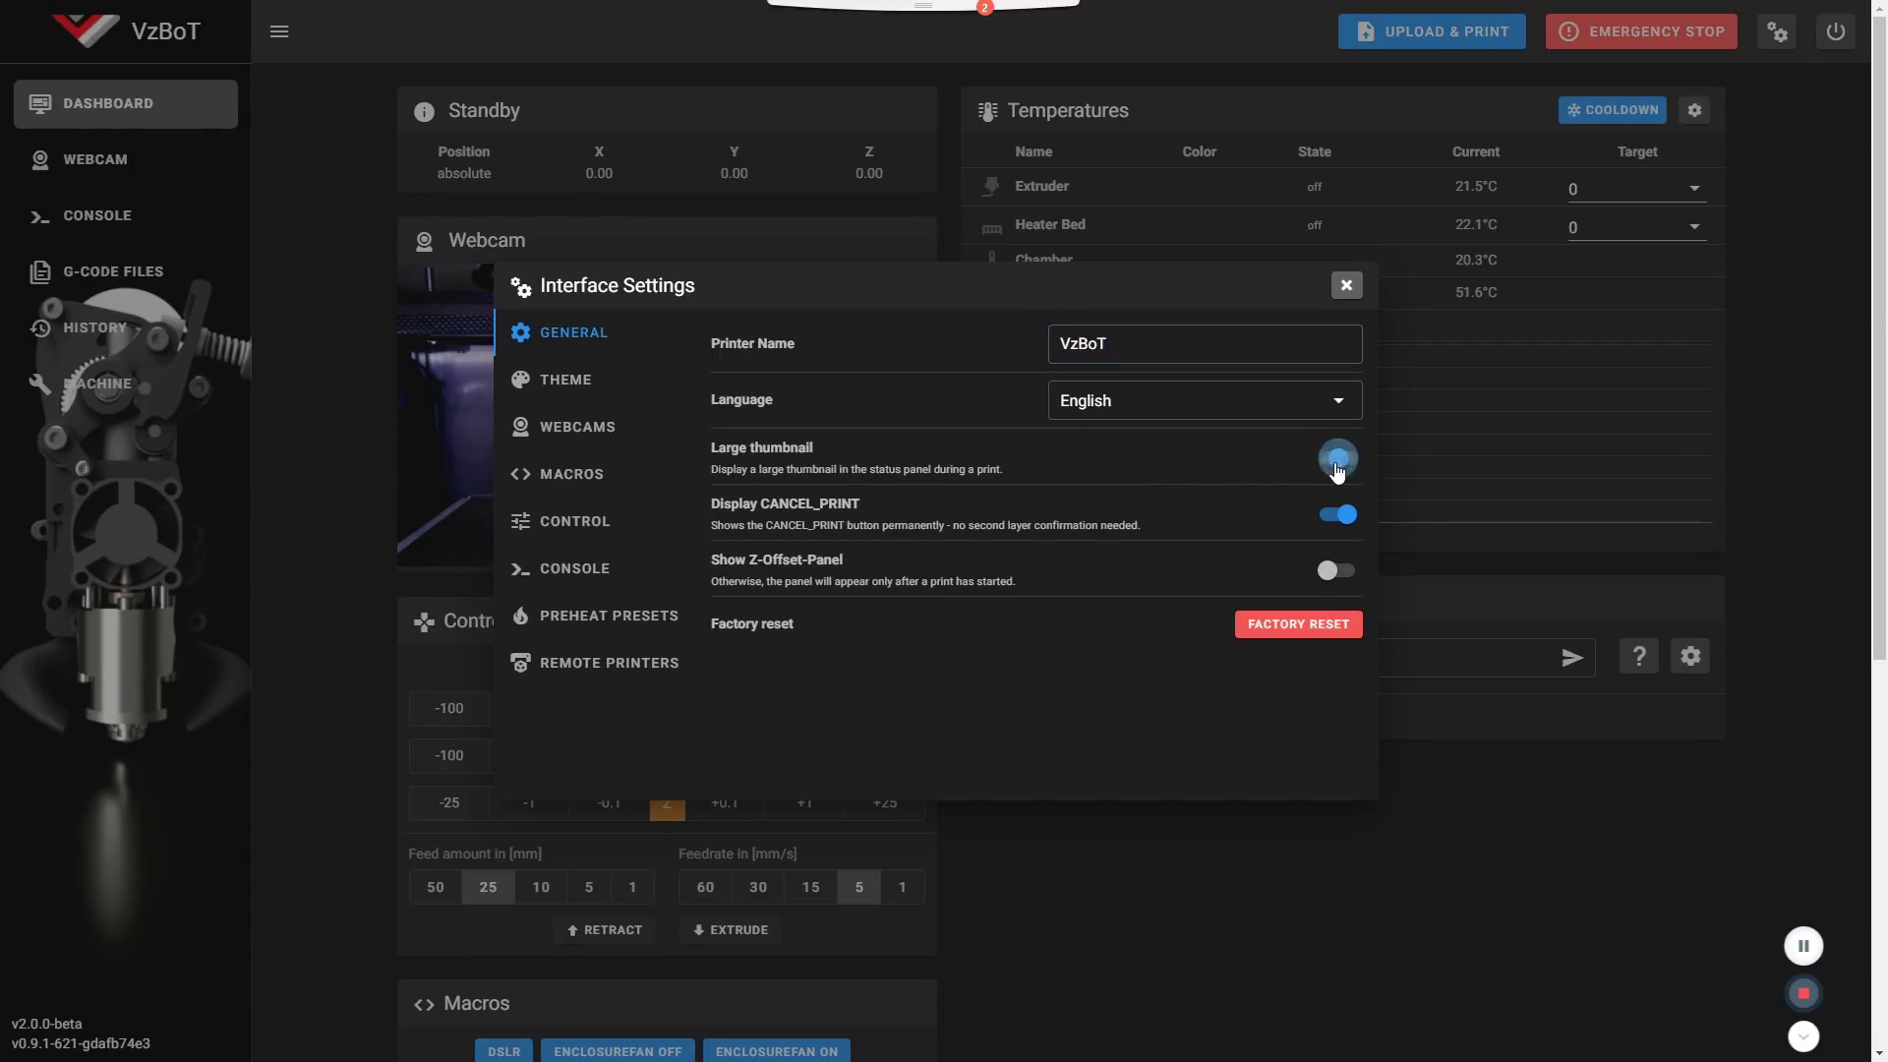
left_click(1333, 470)
left_click(1325, 472)
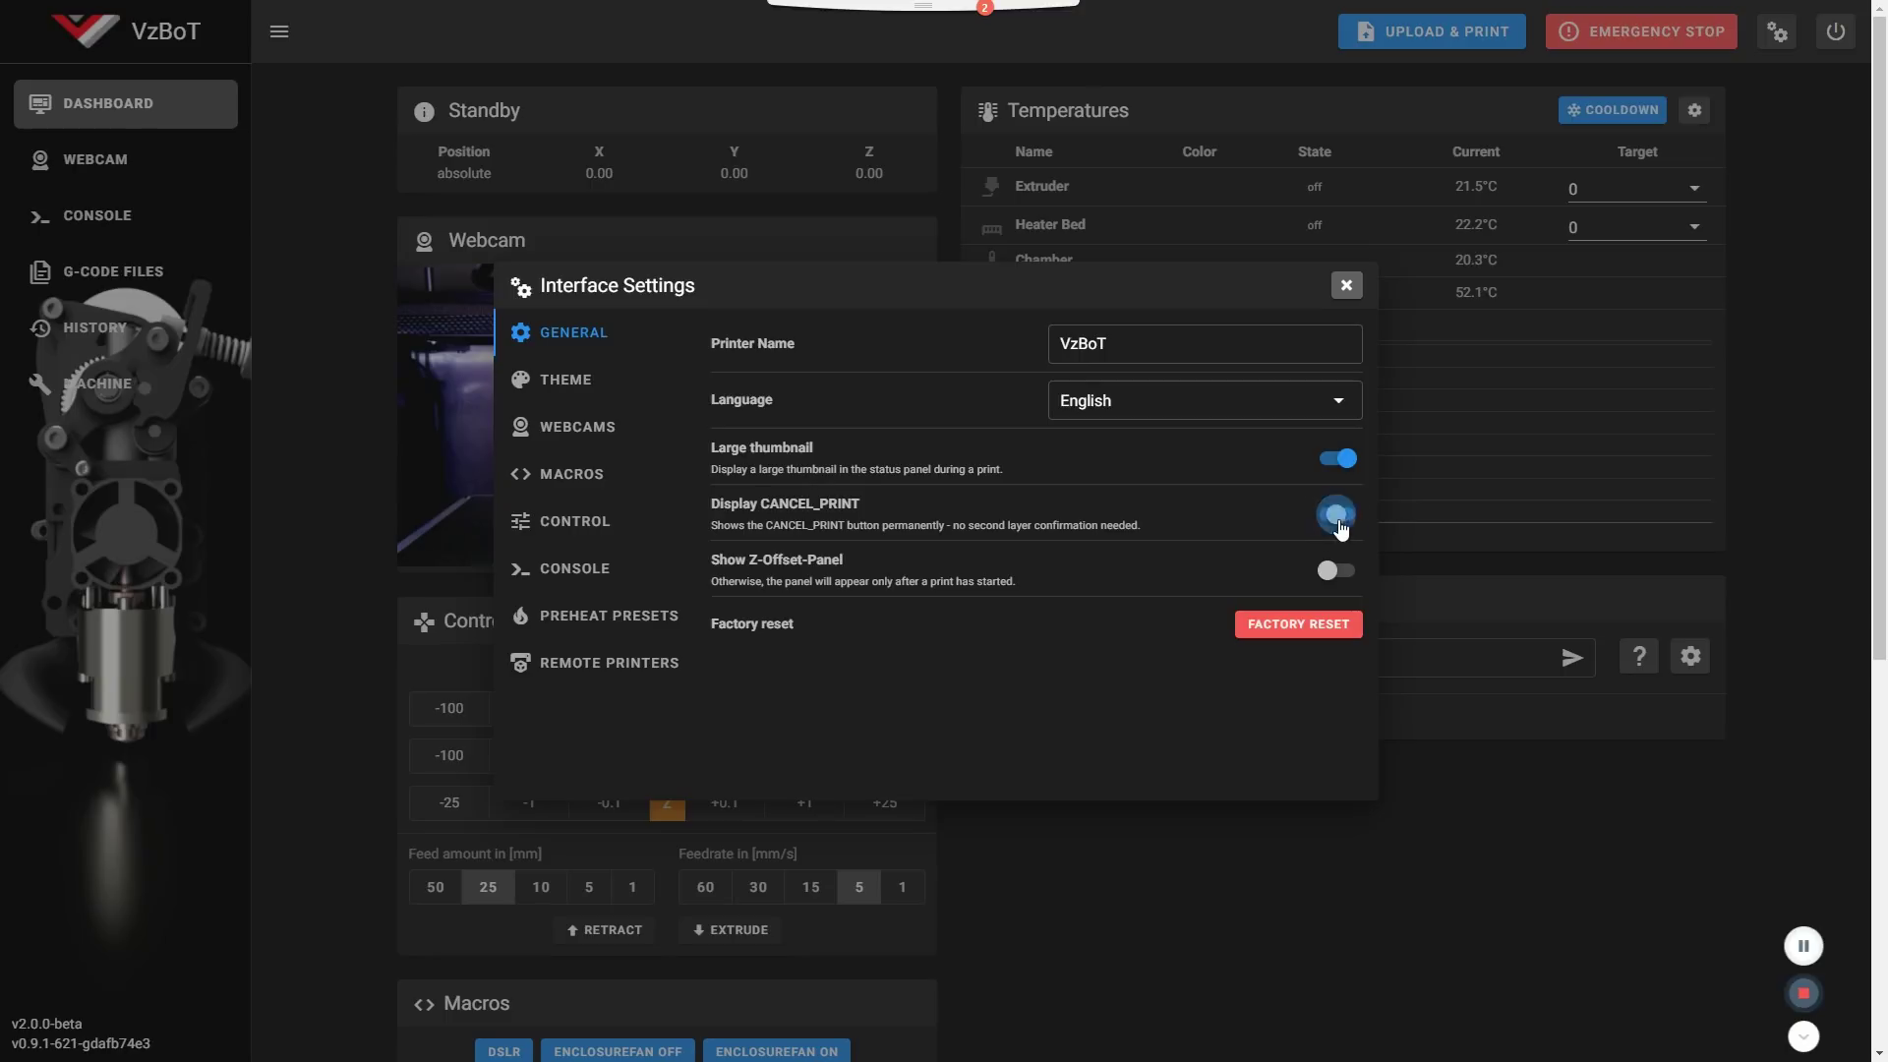
left_click(595, 390)
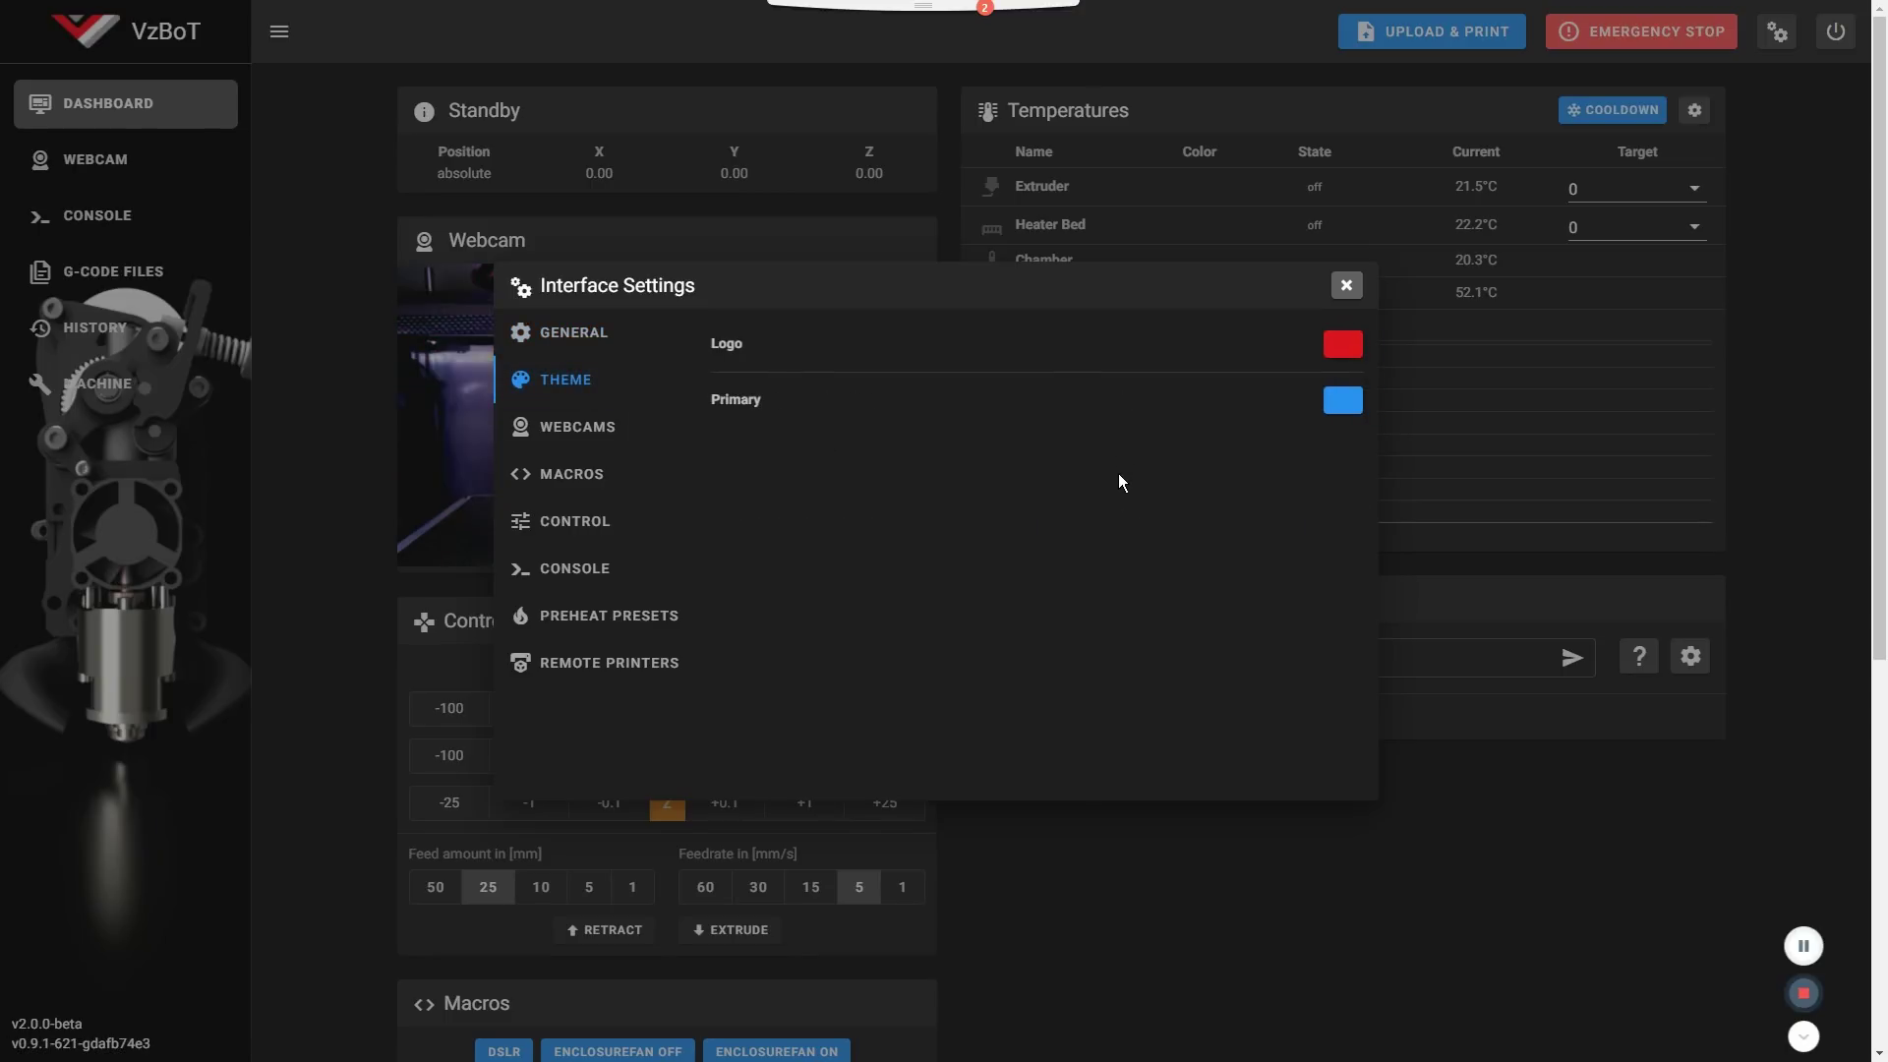
- Review the Webcams settings and scroll through the enabled macros list
left_click(634, 430)
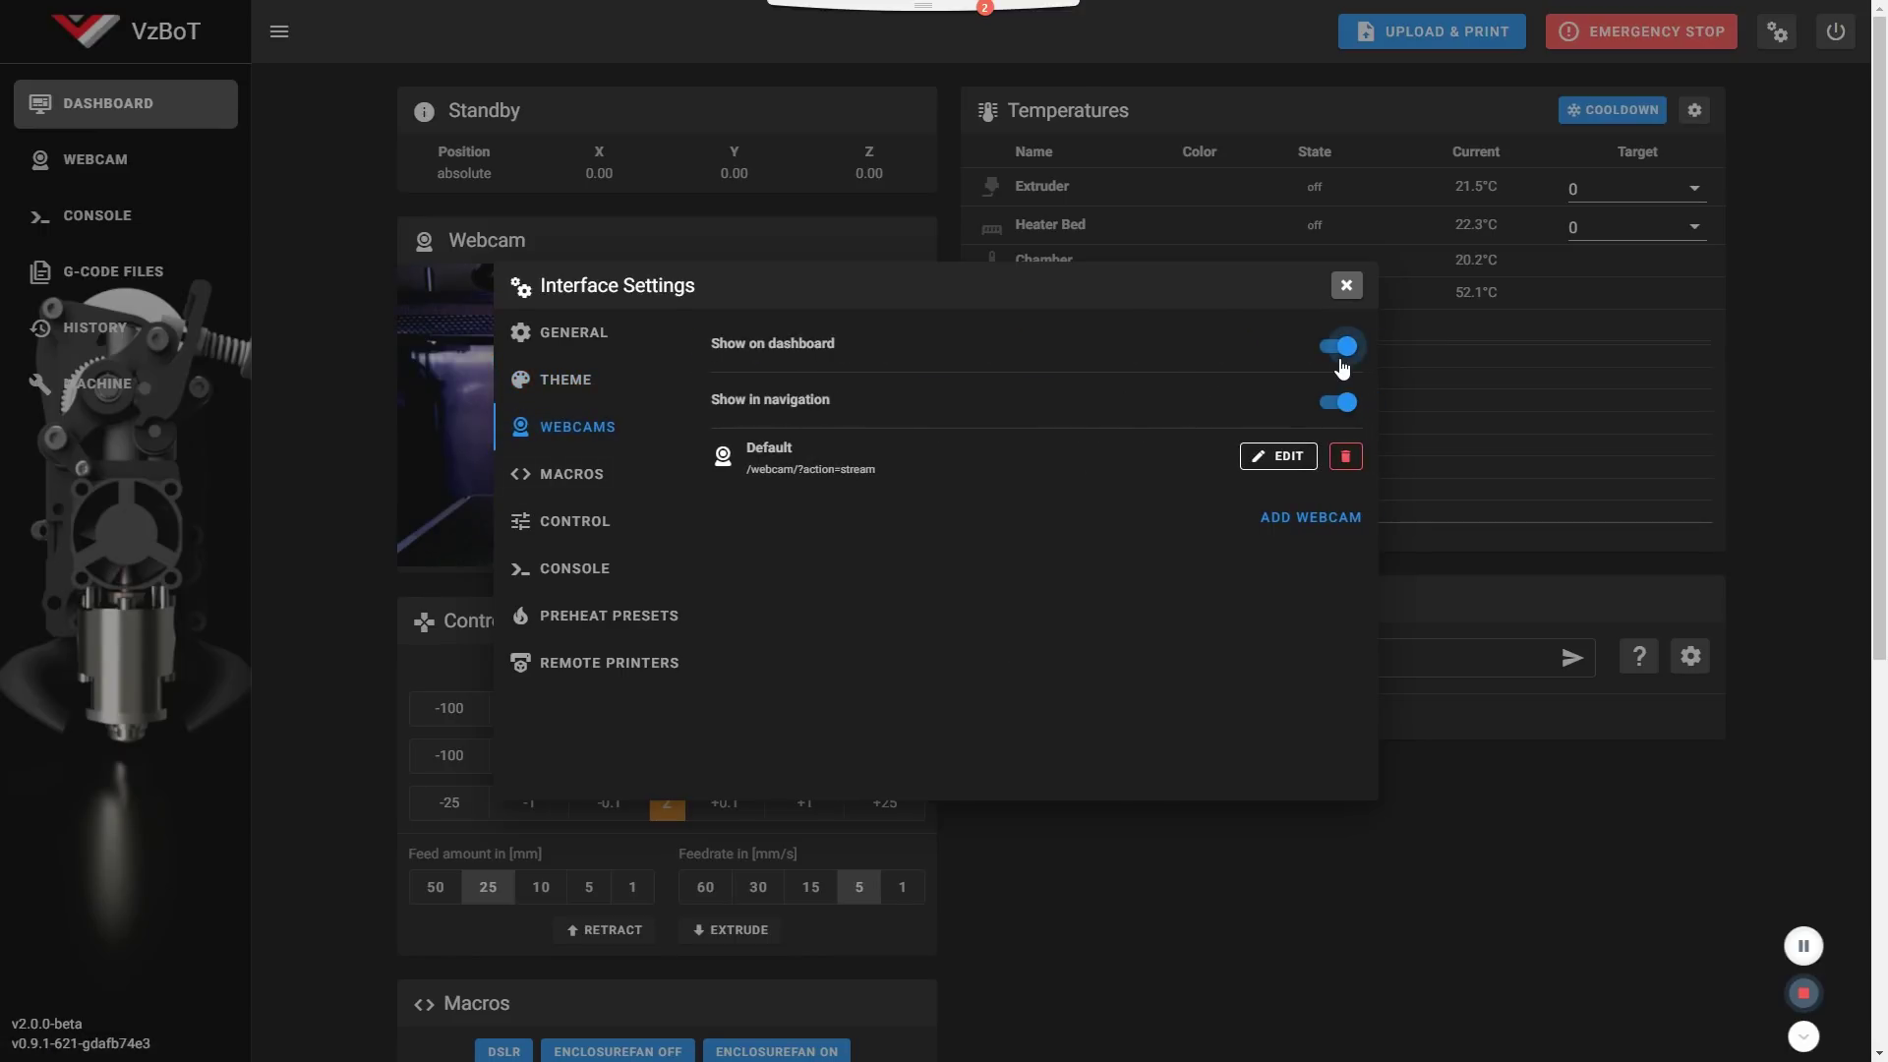
left_click(550, 480)
scroll(939, 609, "down", 3)
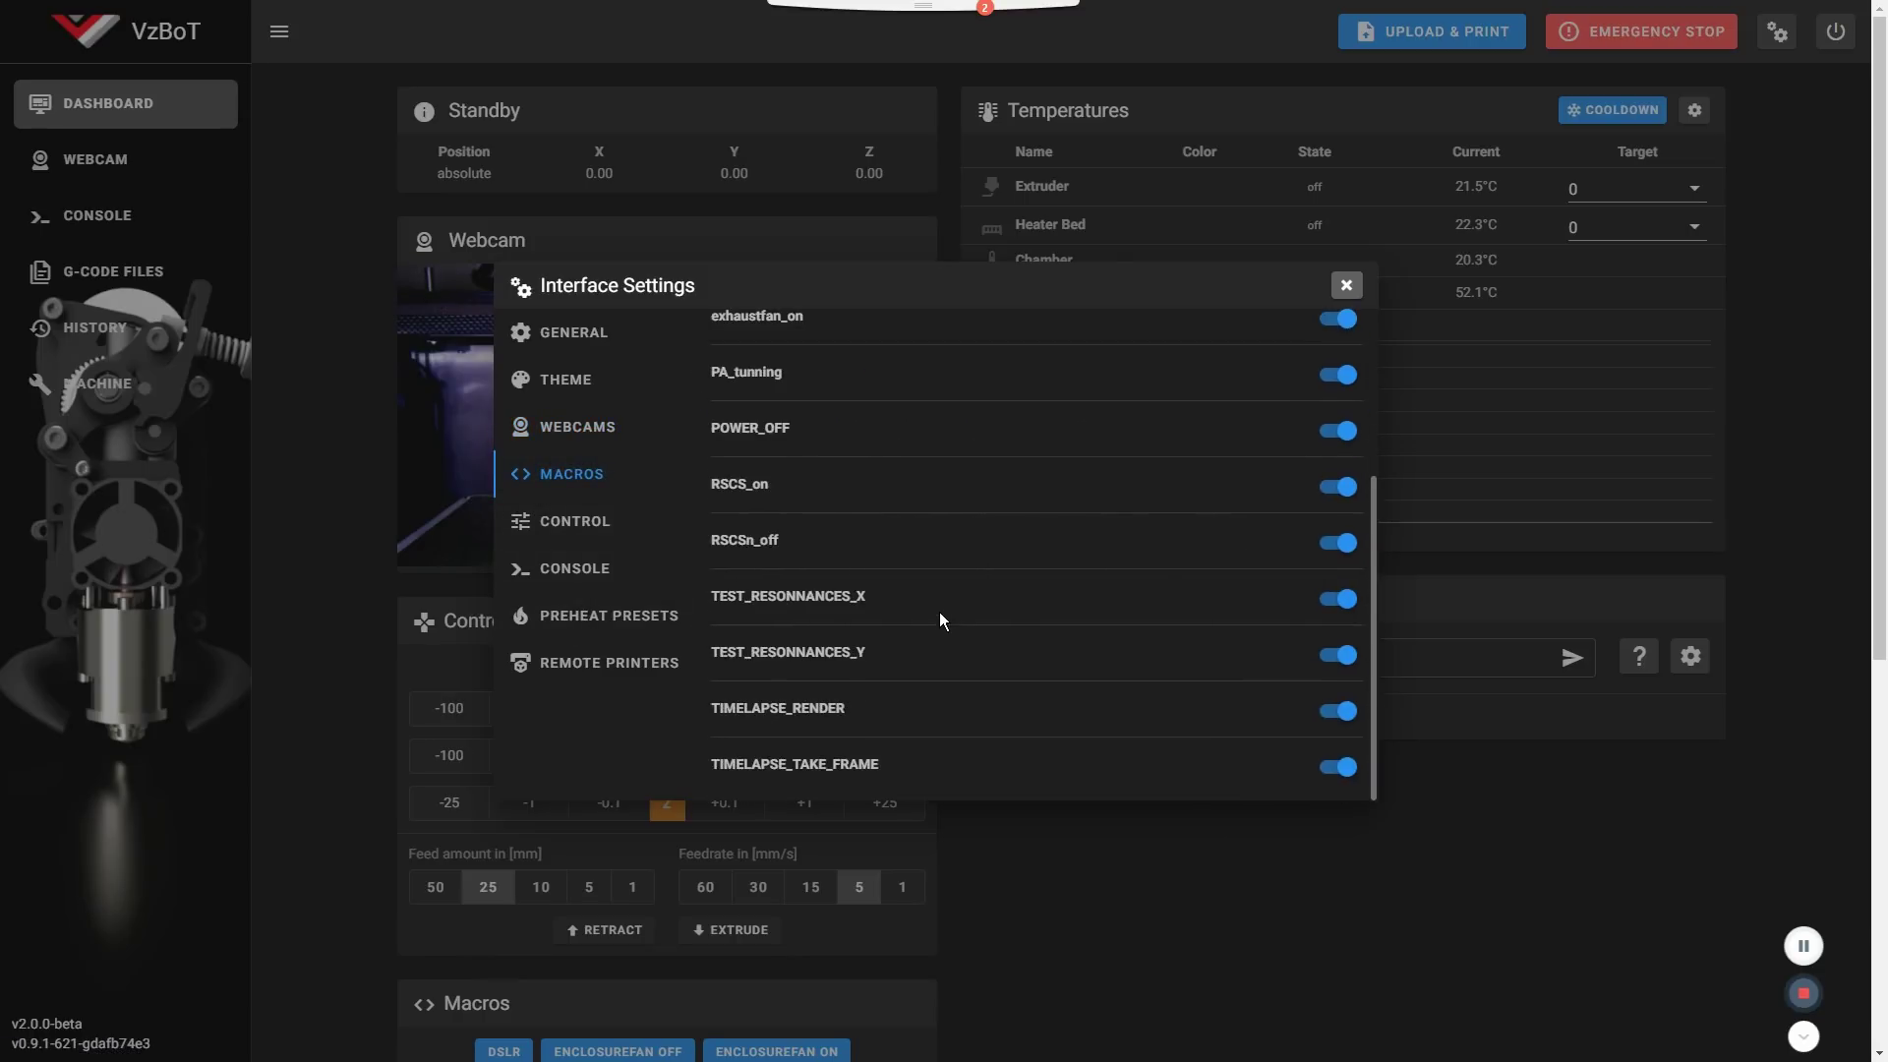
scroll(937, 615, "up", 3)
scroll(936, 616, "down", 3)
- Close the interface settings, scroll the dashboard, and reopen the settings
left_click(1346, 285)
scroll(824, 993, "down", 4)
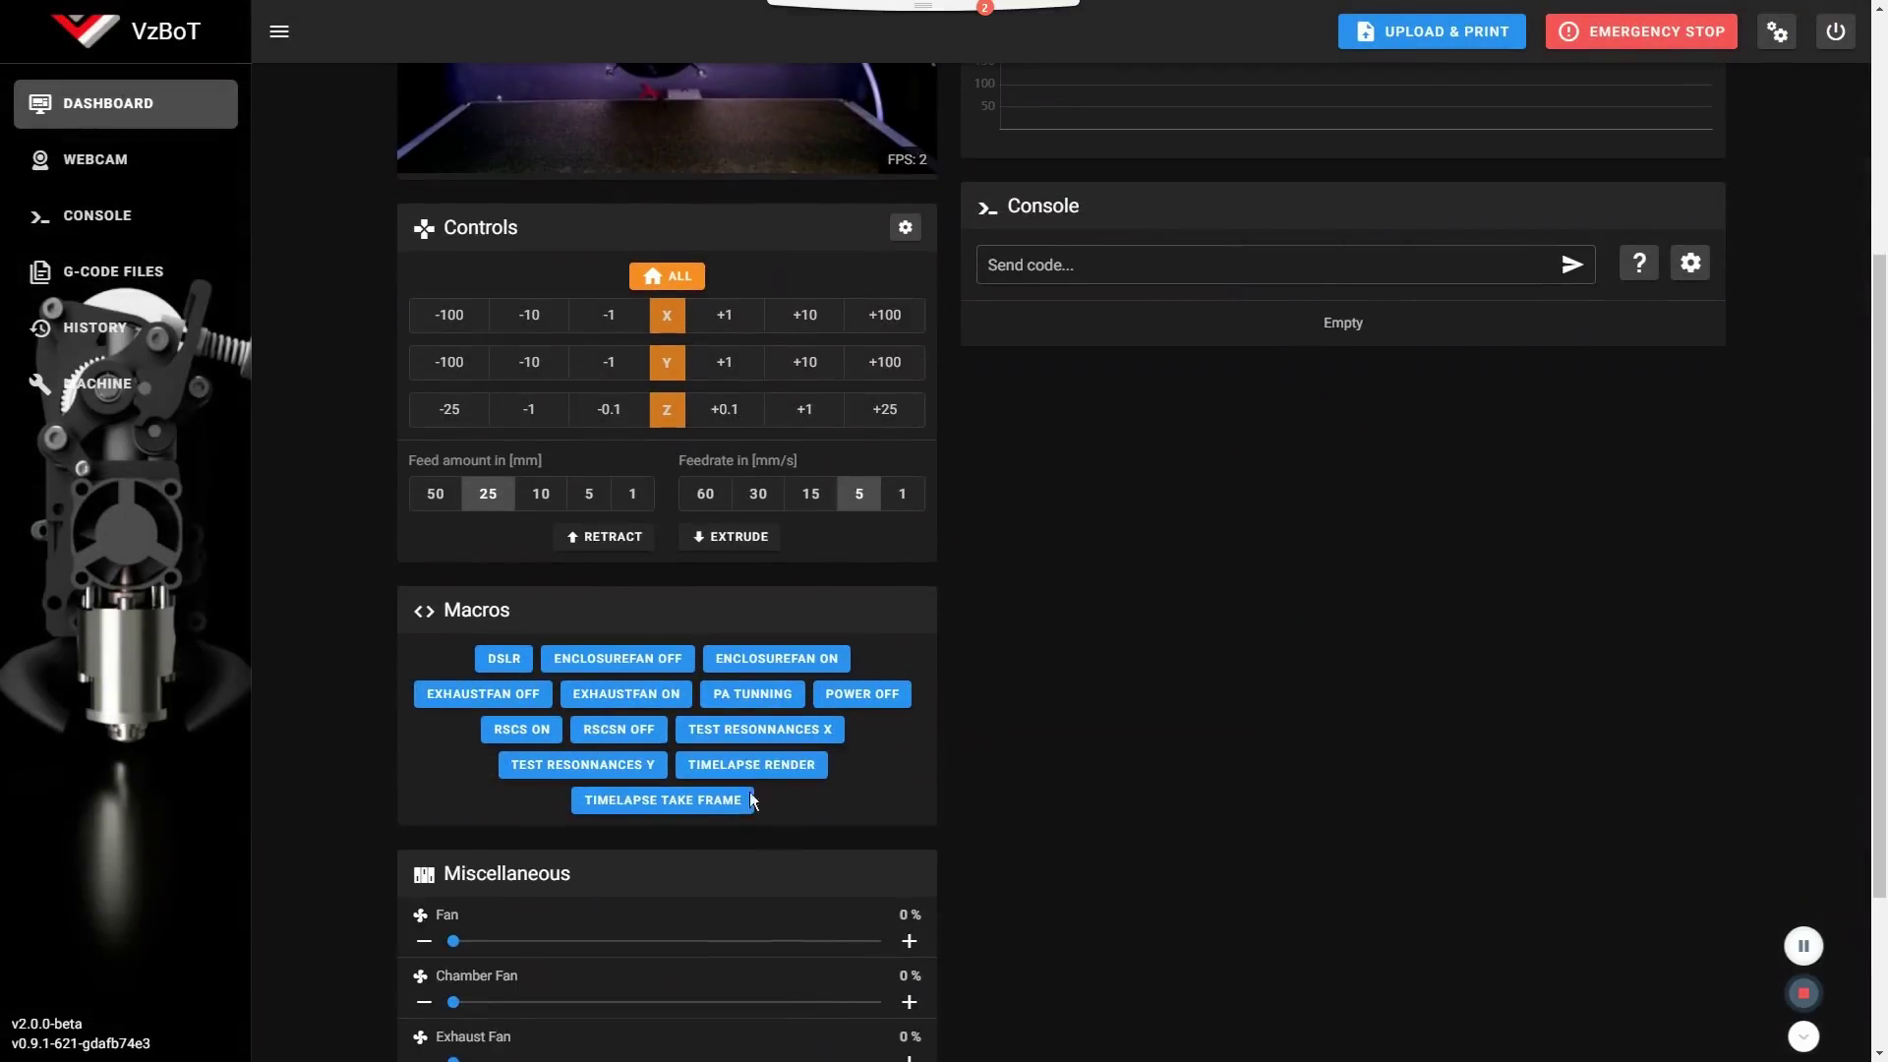
scroll(777, 816, "up", 3)
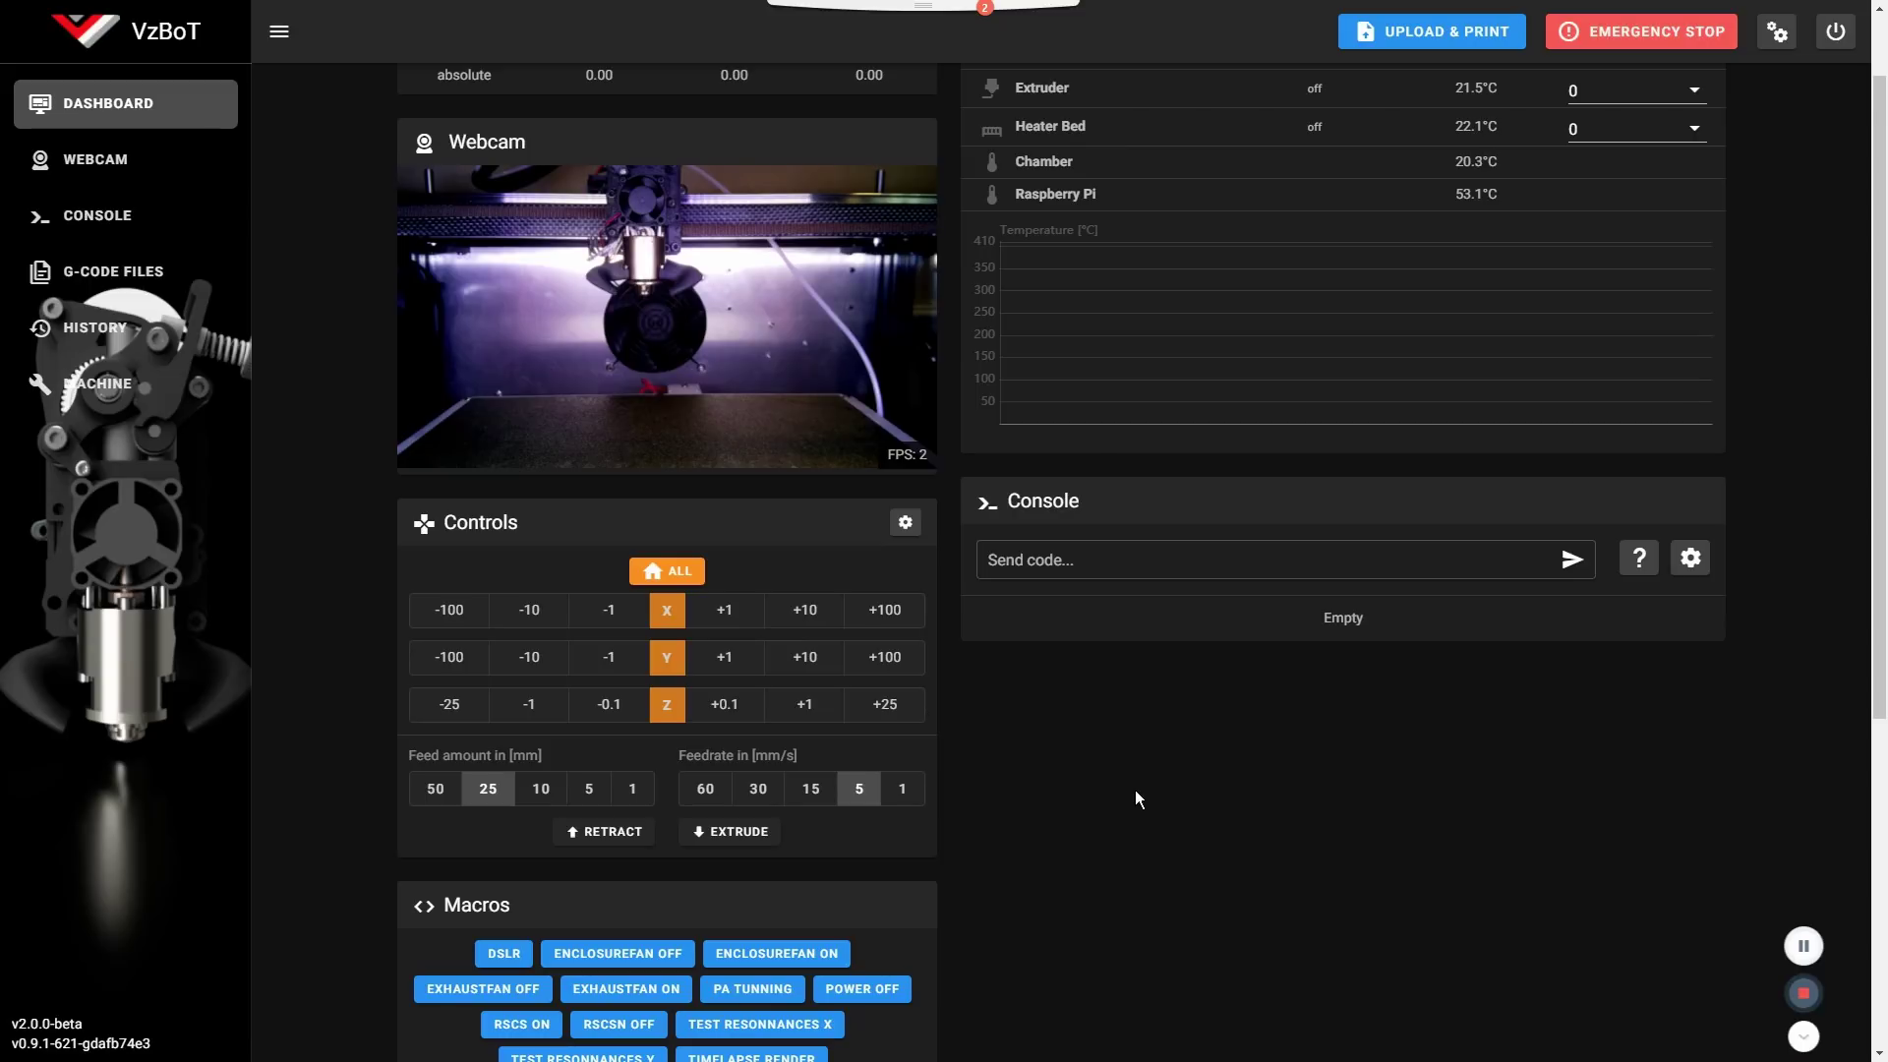
left_click(1776, 32)
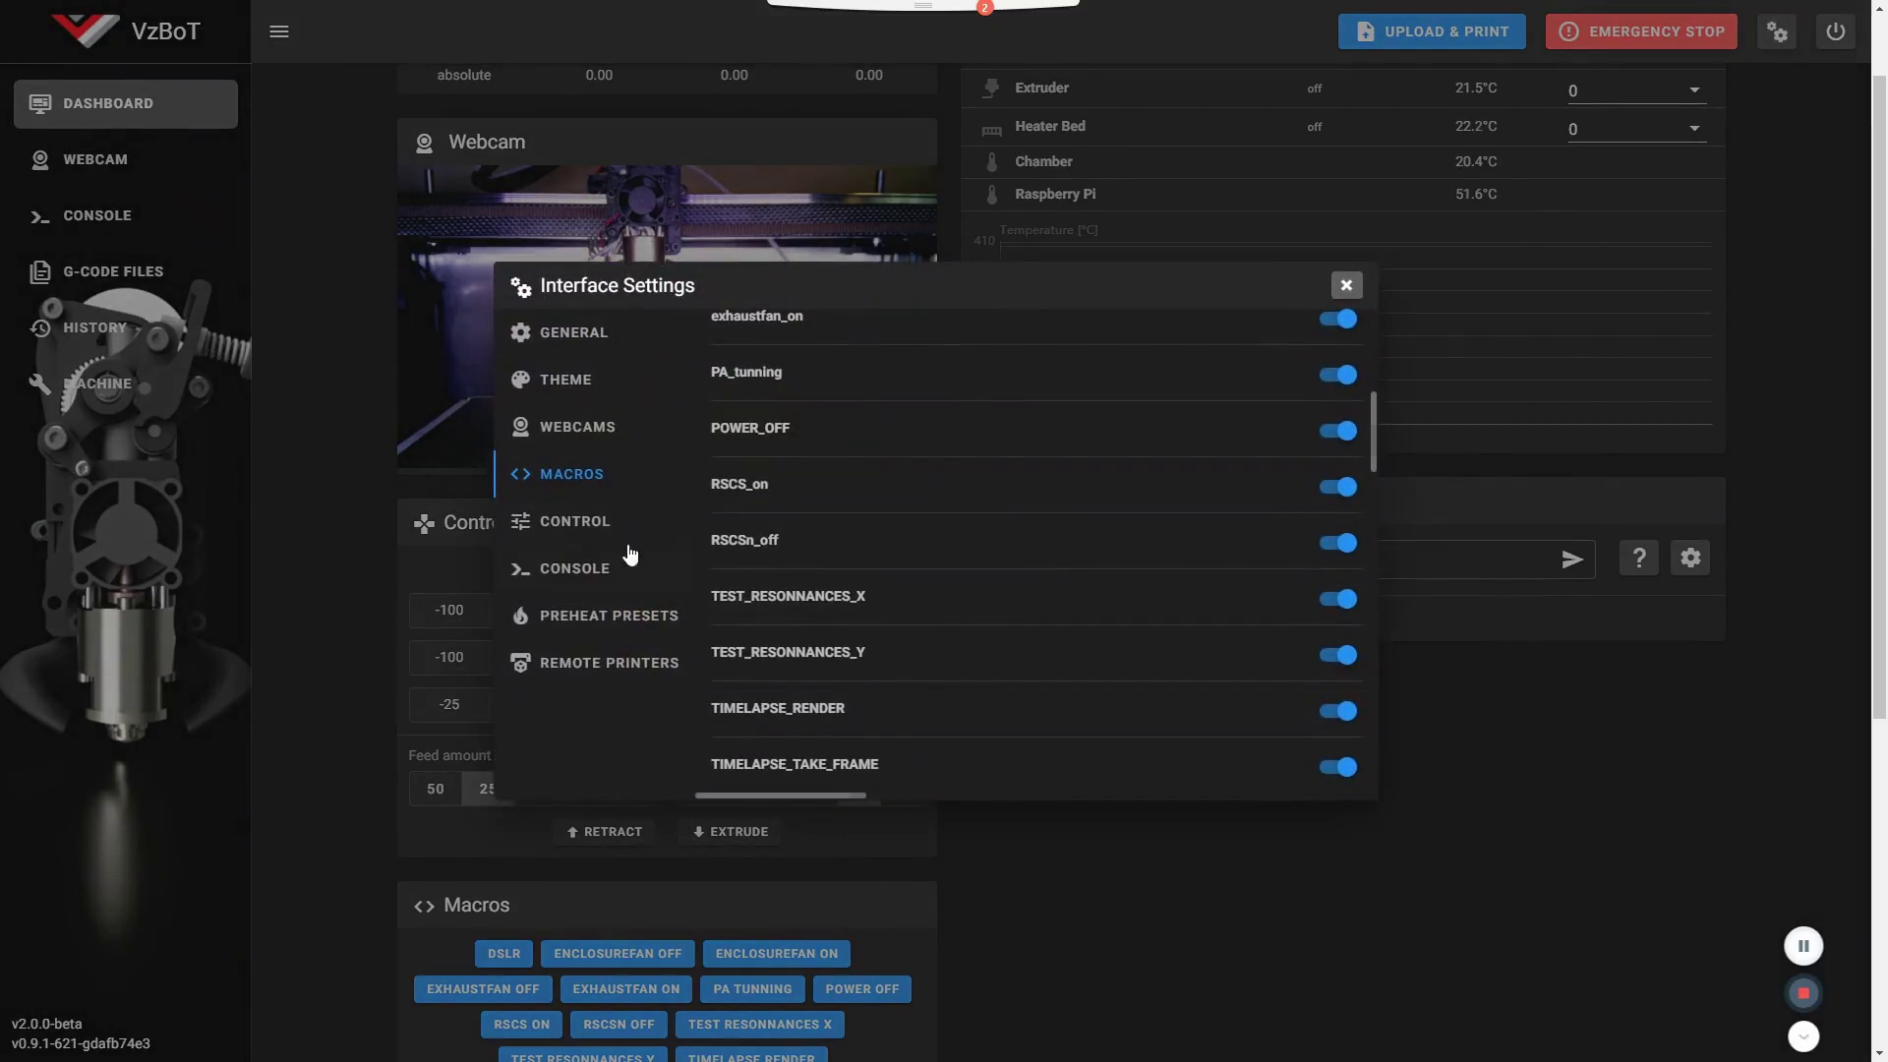
left_click(579, 563)
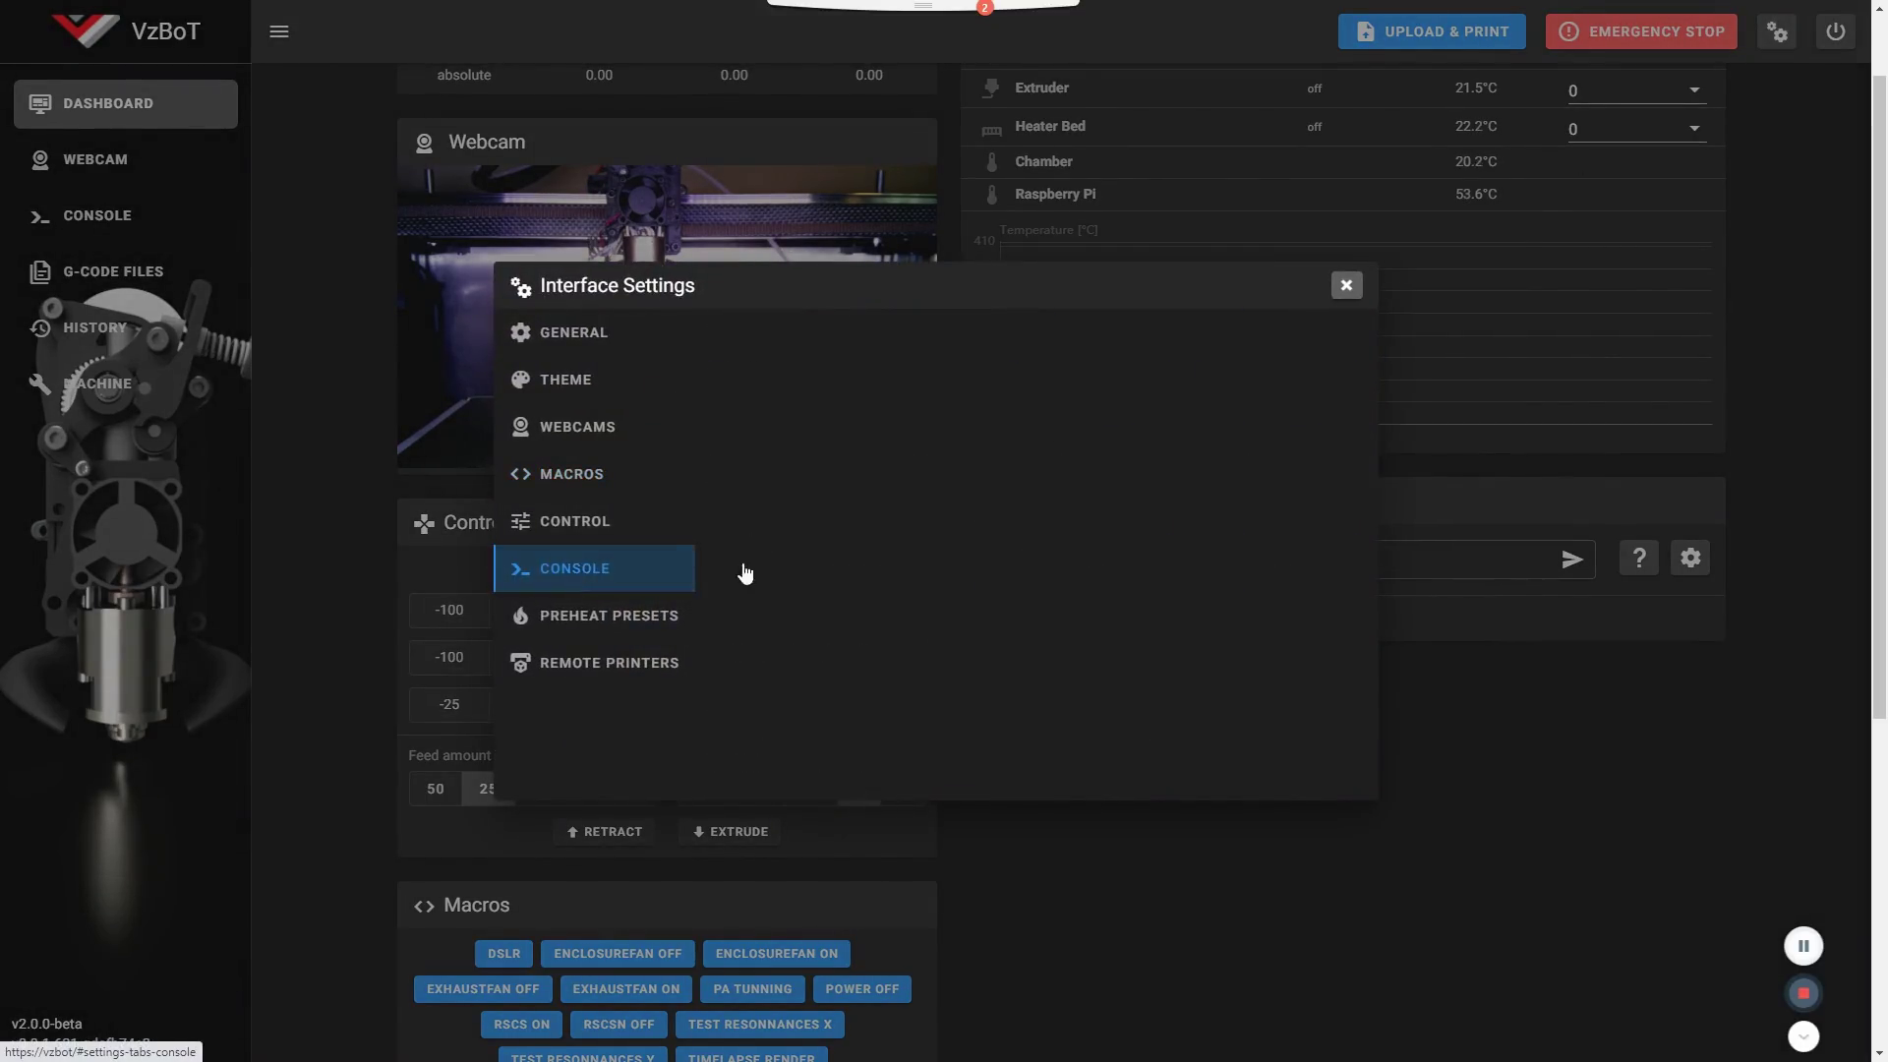
left_click(580, 616)
left_click(578, 574)
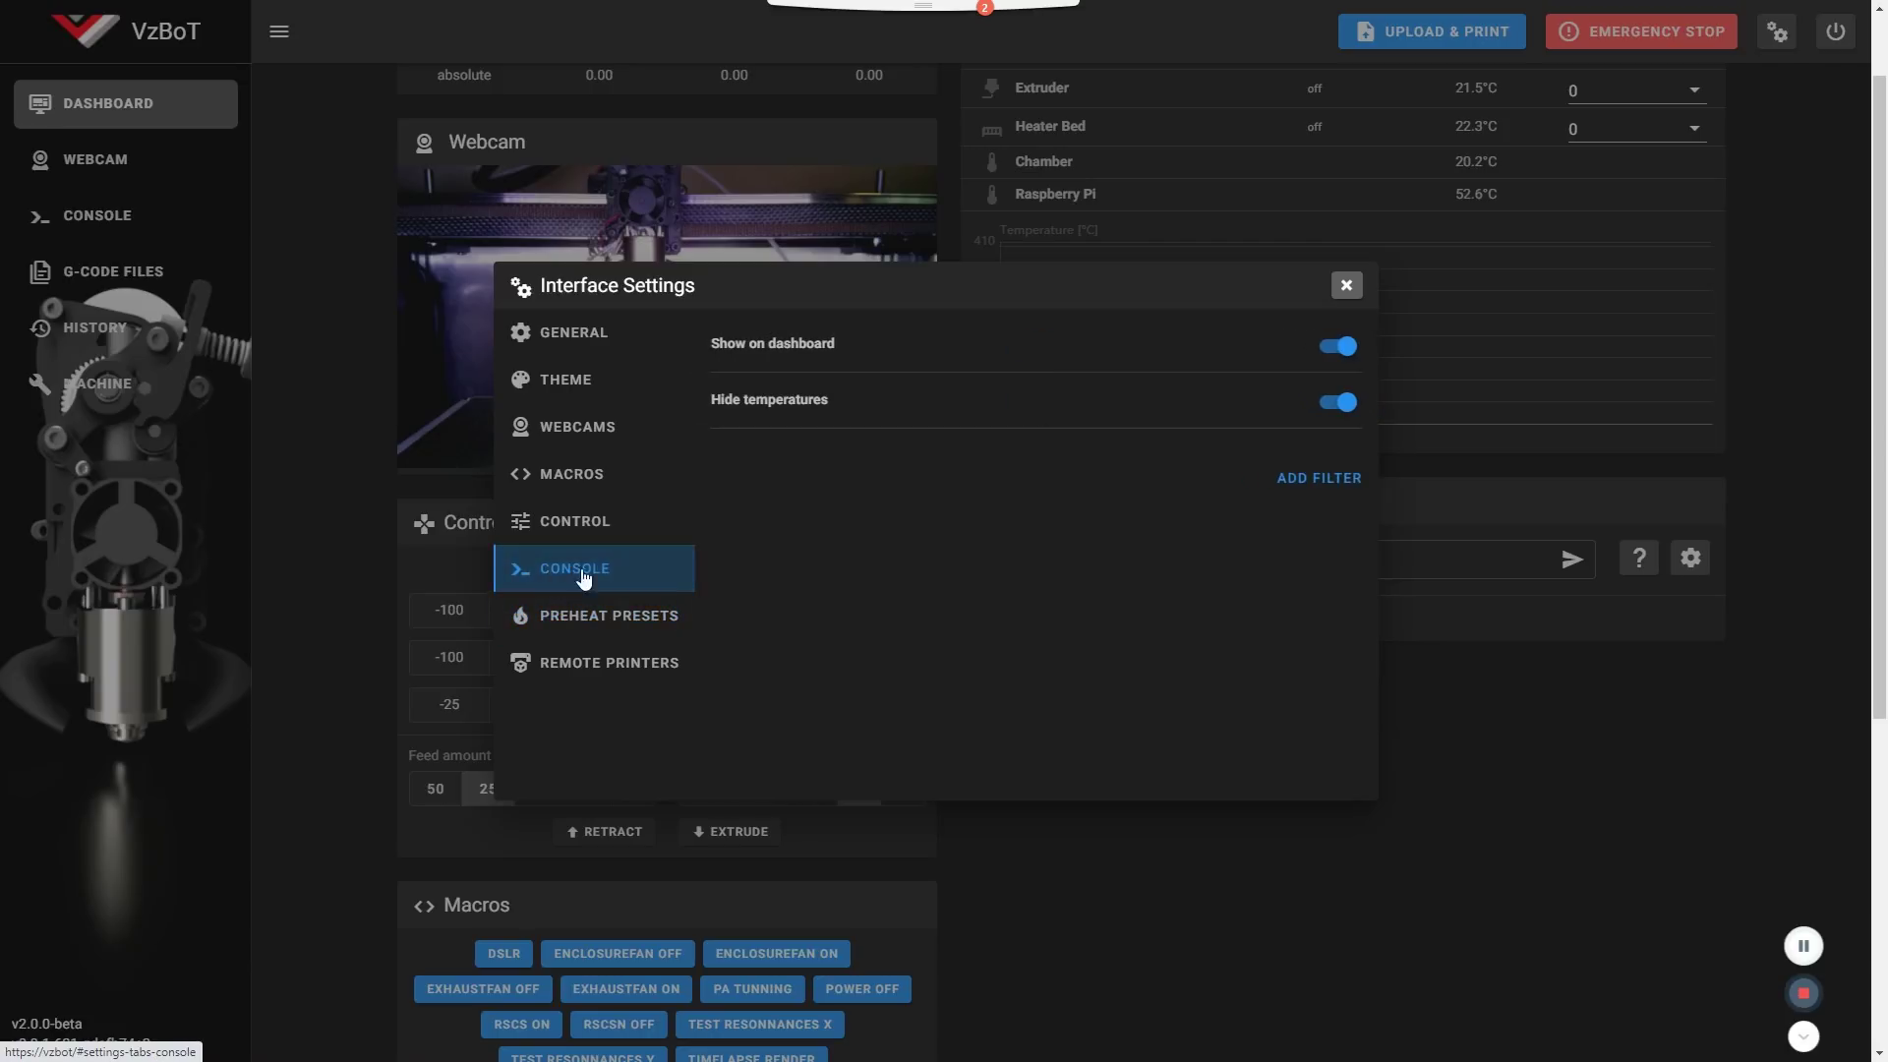
left_click(1339, 348)
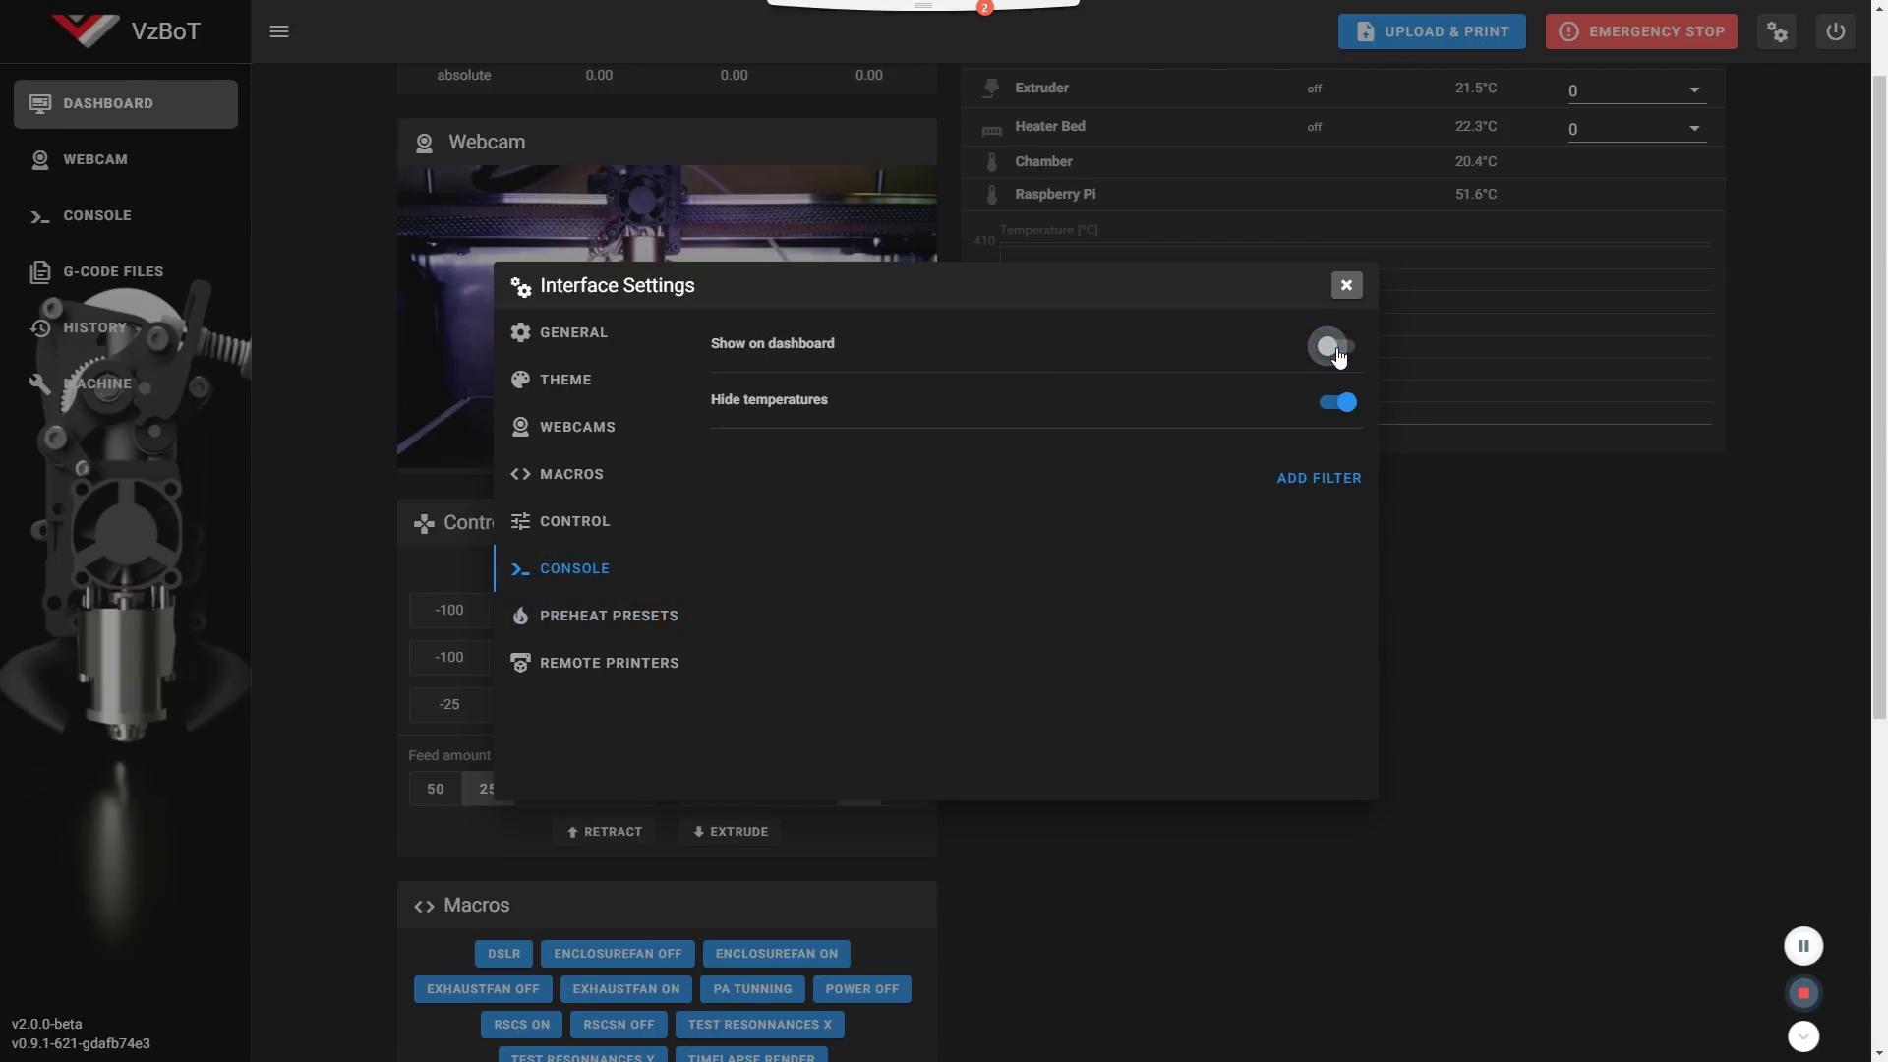
left_click(1339, 348)
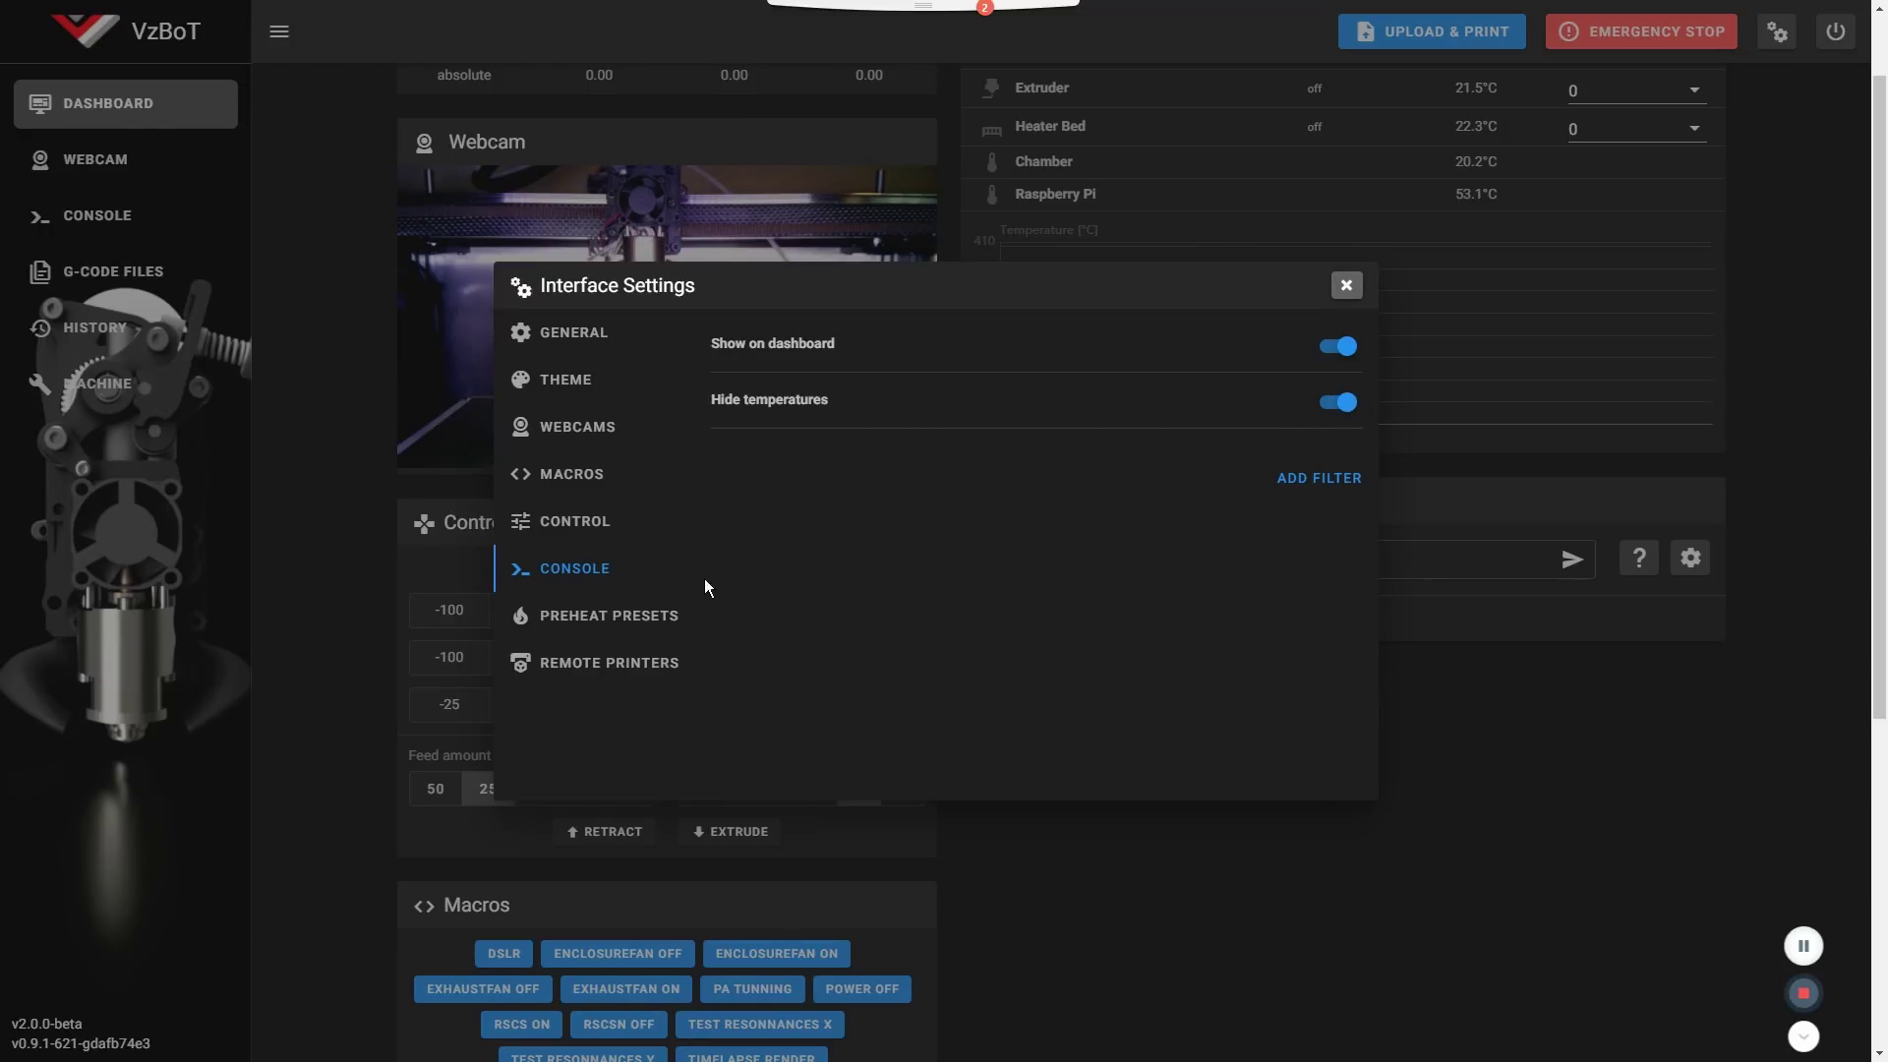
left_click(609, 619)
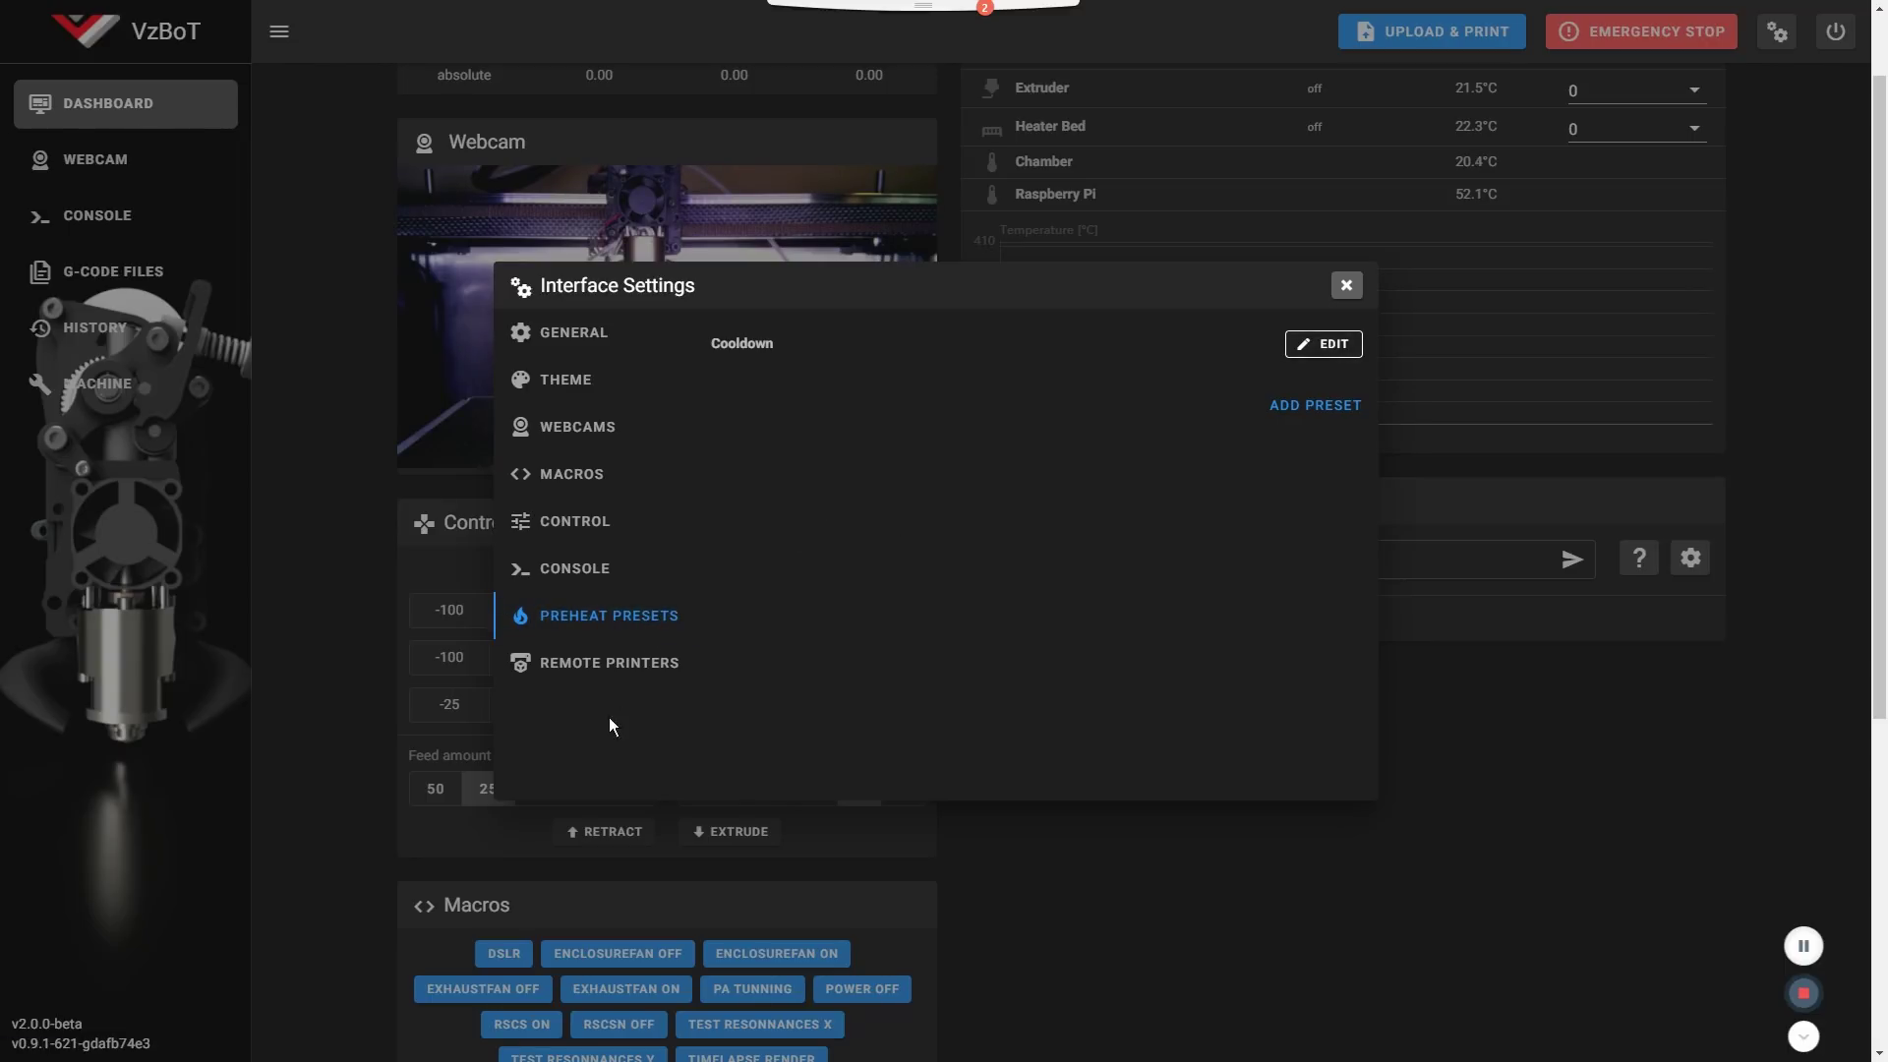
left_click(604, 662)
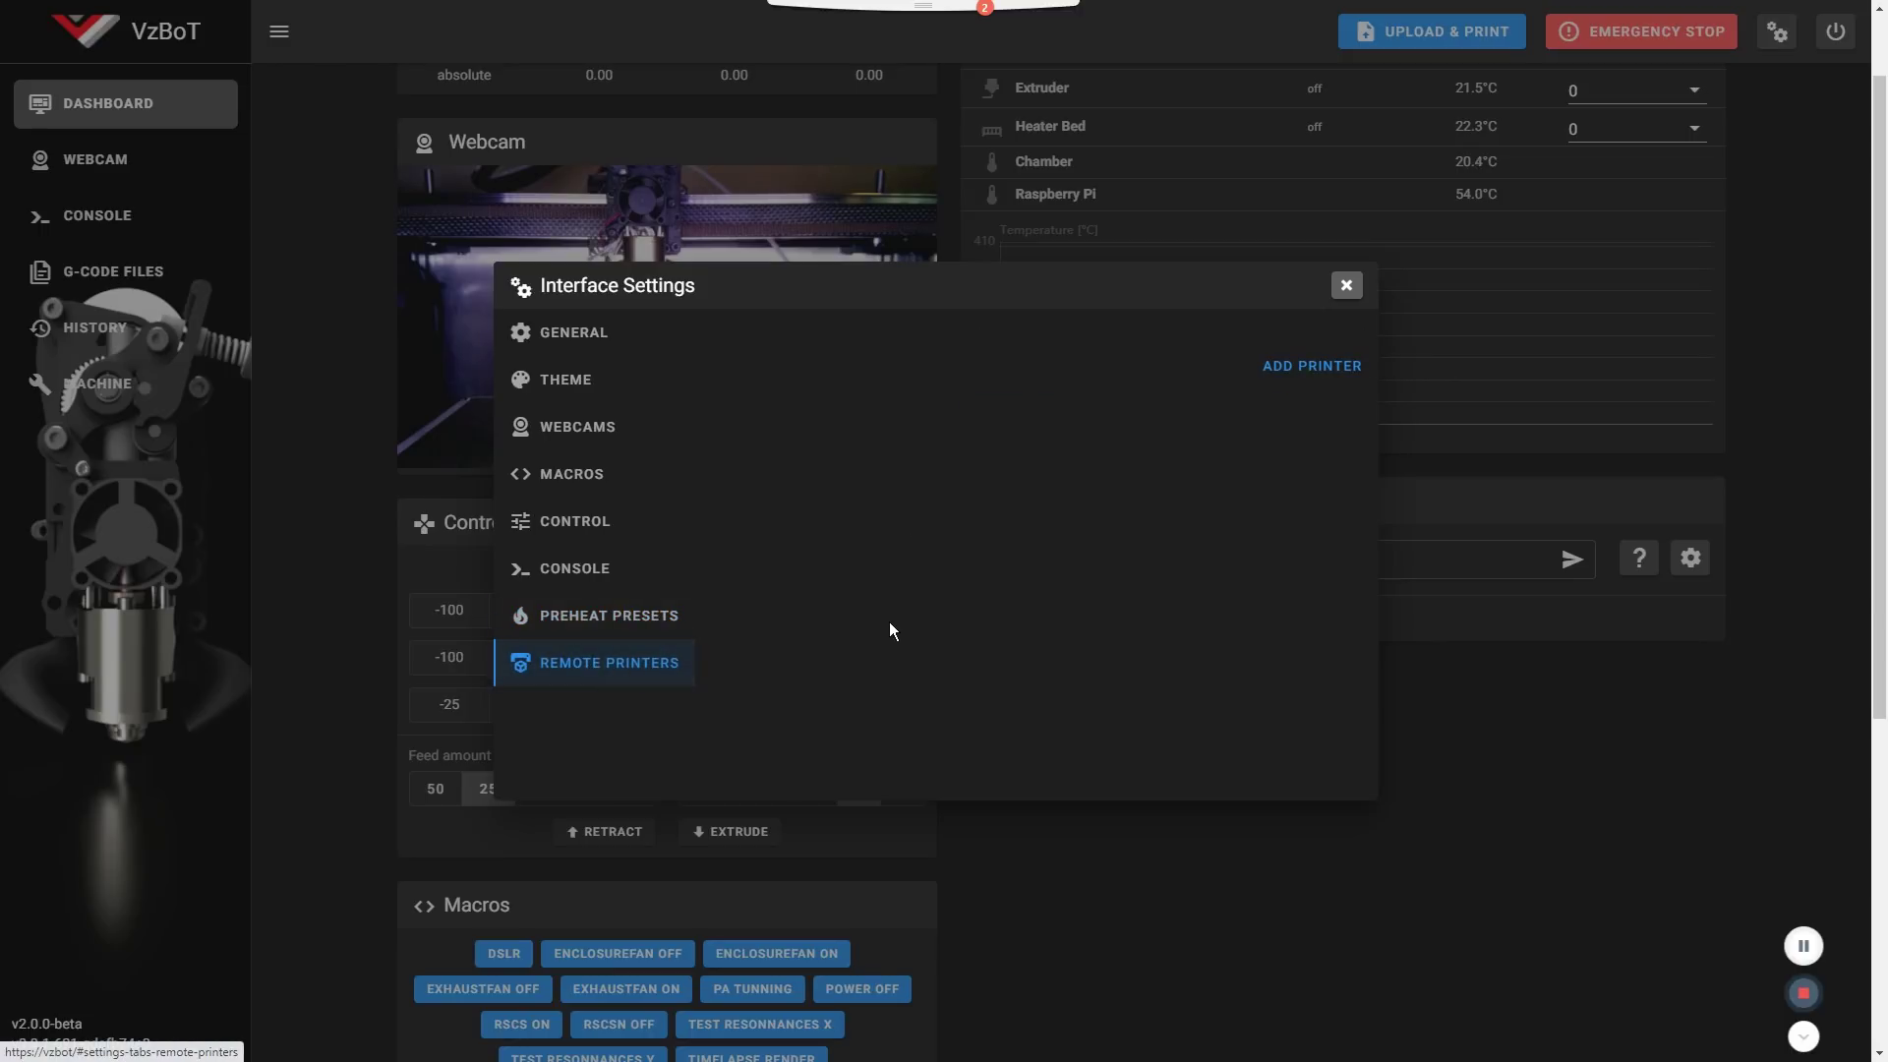
left_click(1346, 285)
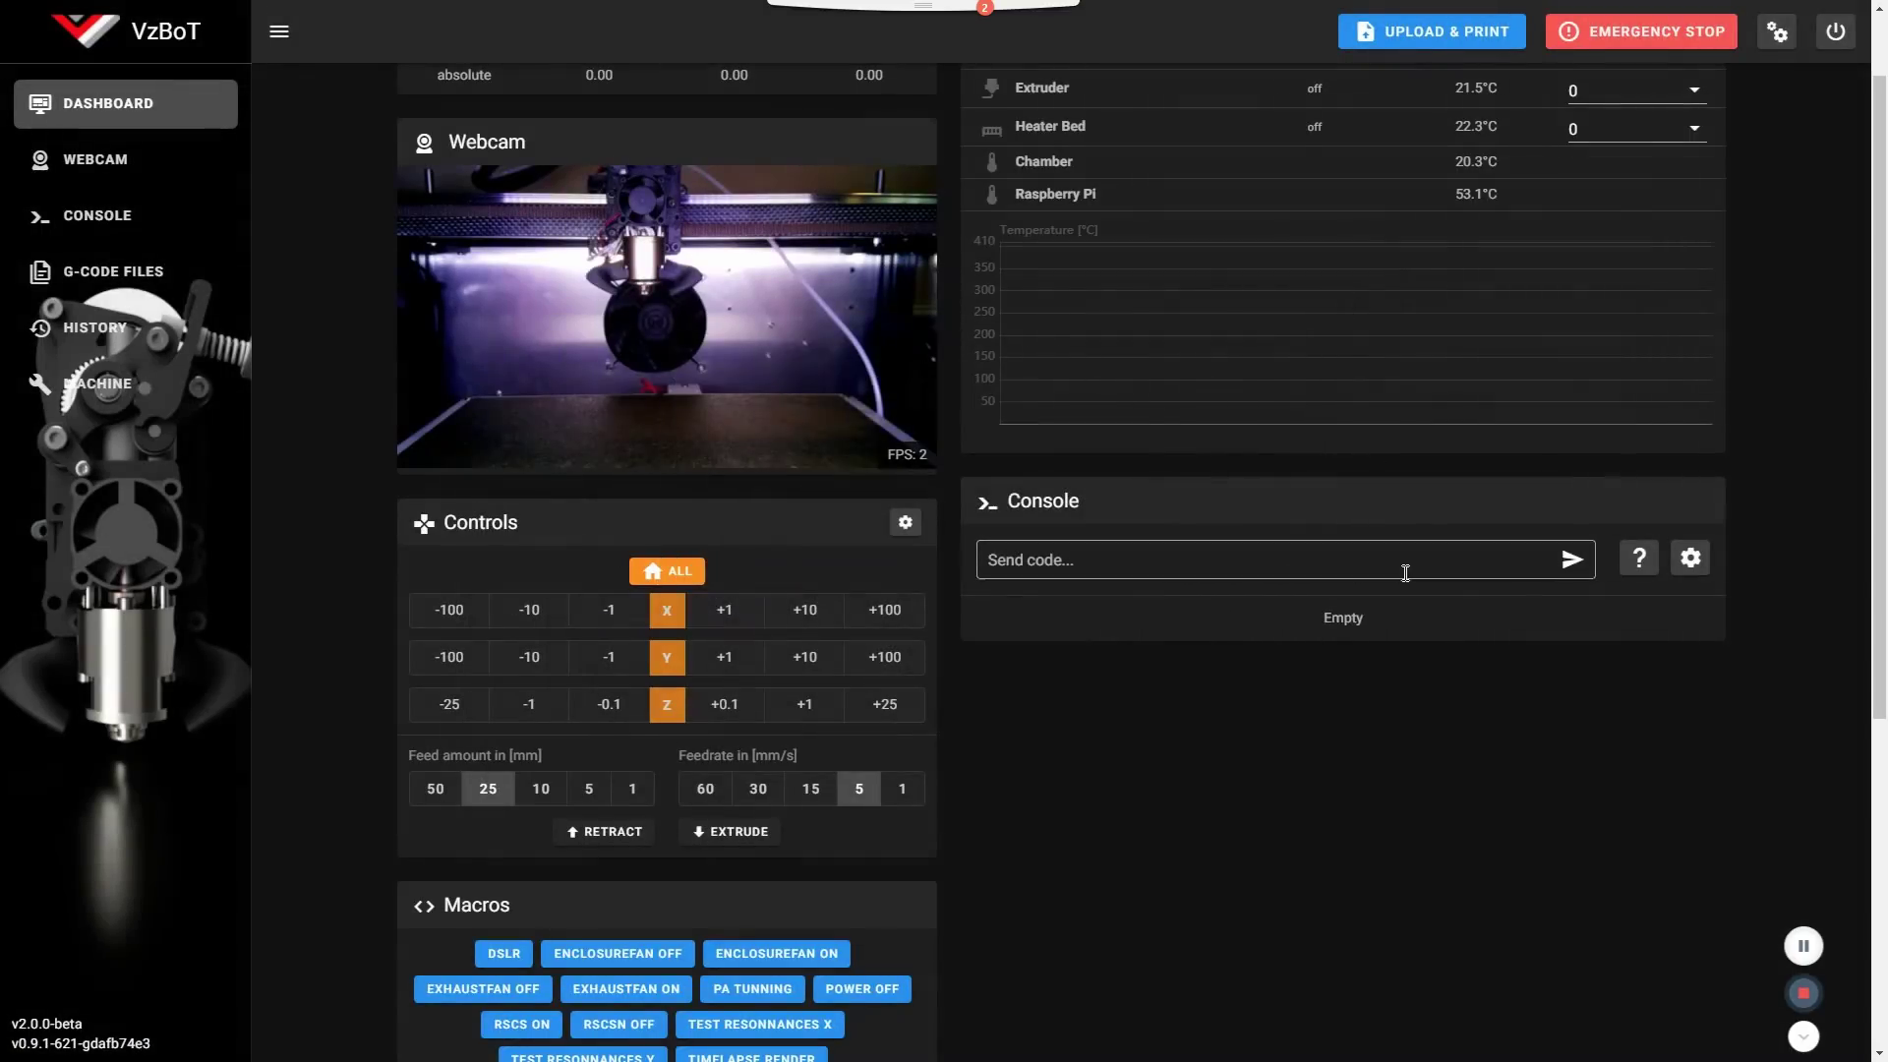
- Turn the Sentinel filament sensor off and back on, leaving it enabled
scroll(691, 665, "up", 1)
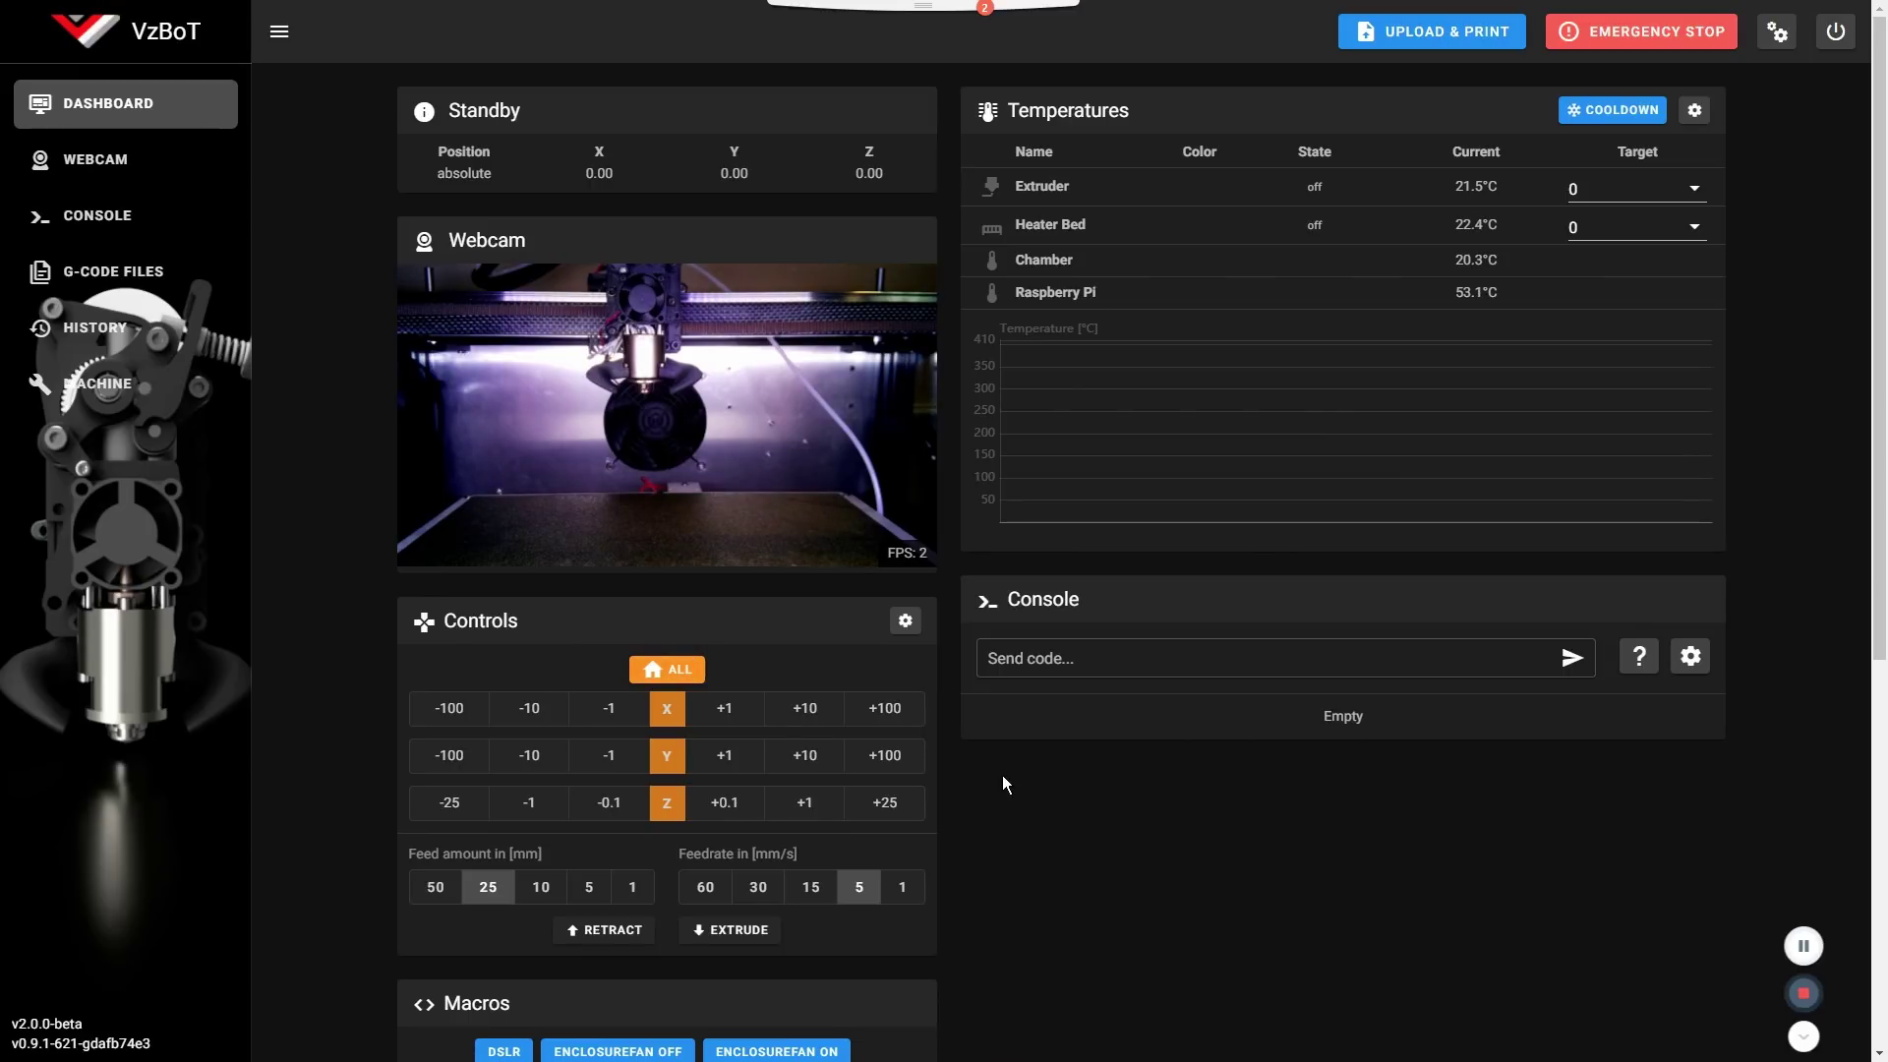
scroll(1001, 774, "down", 6)
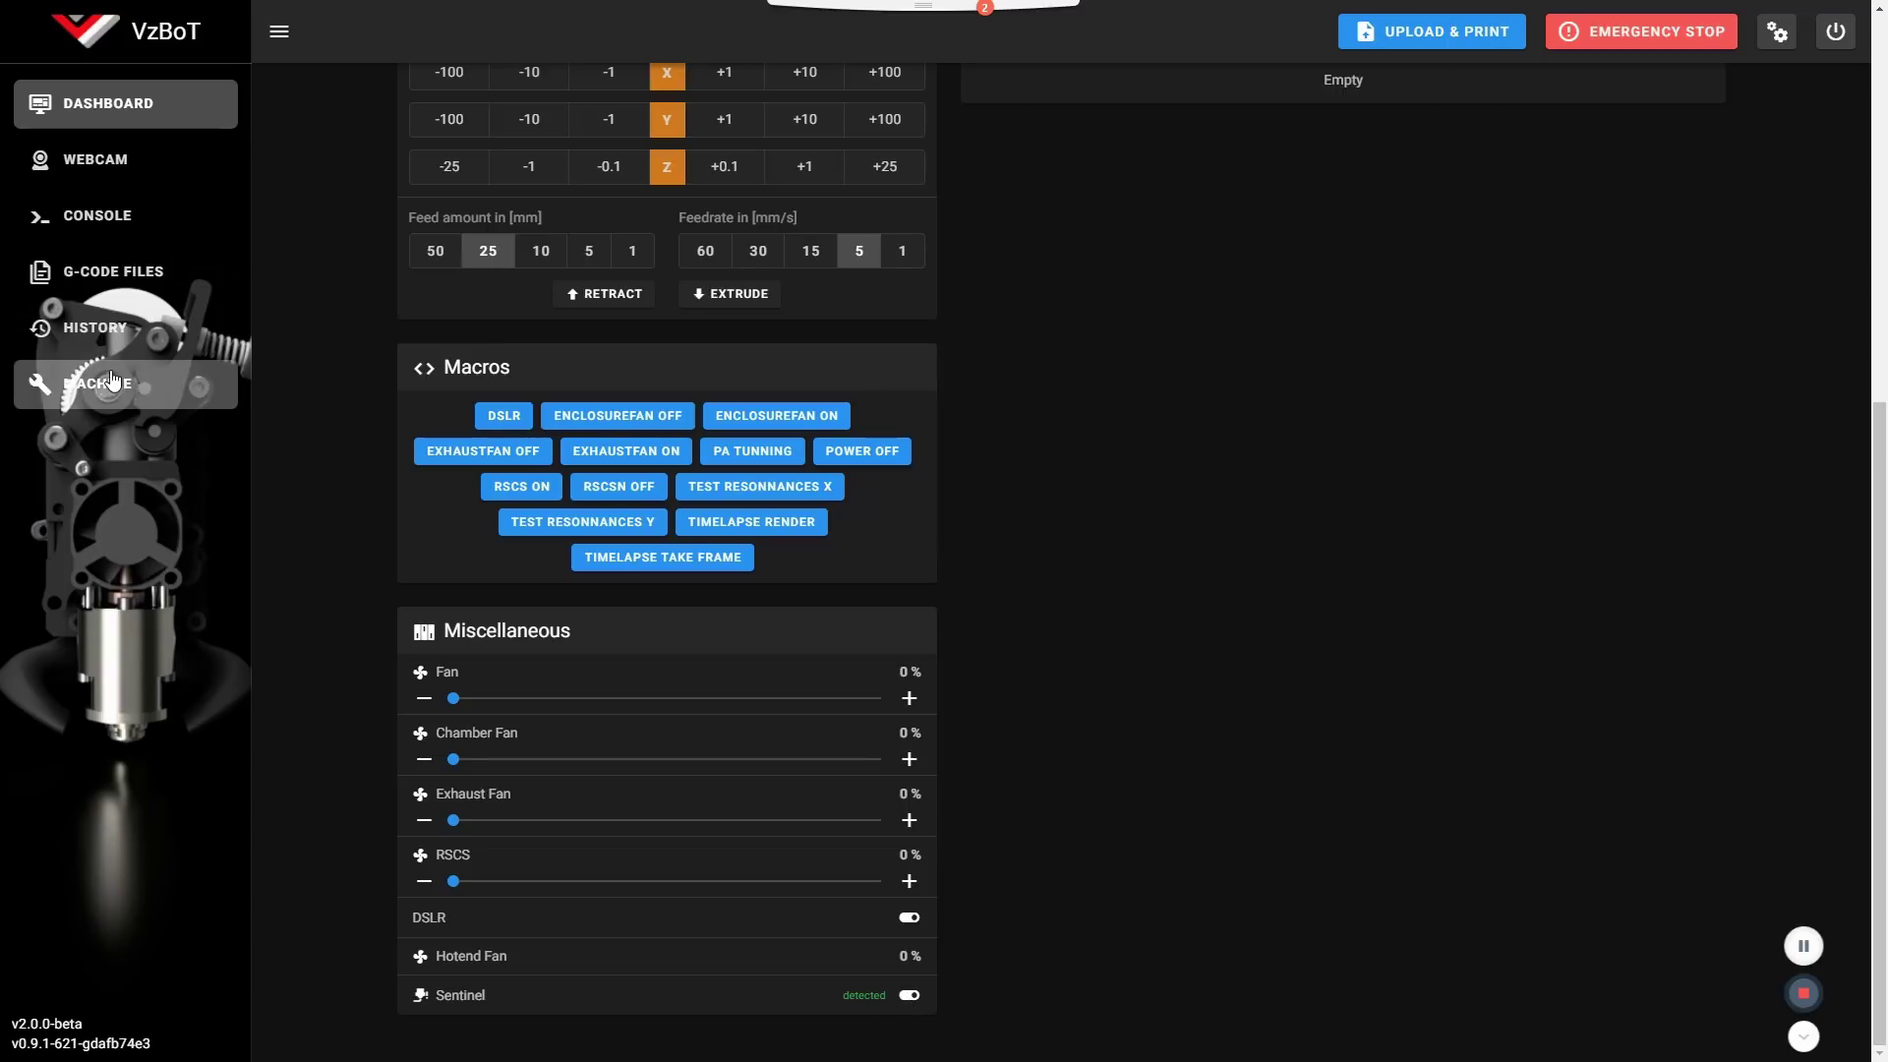
left_click(910, 995)
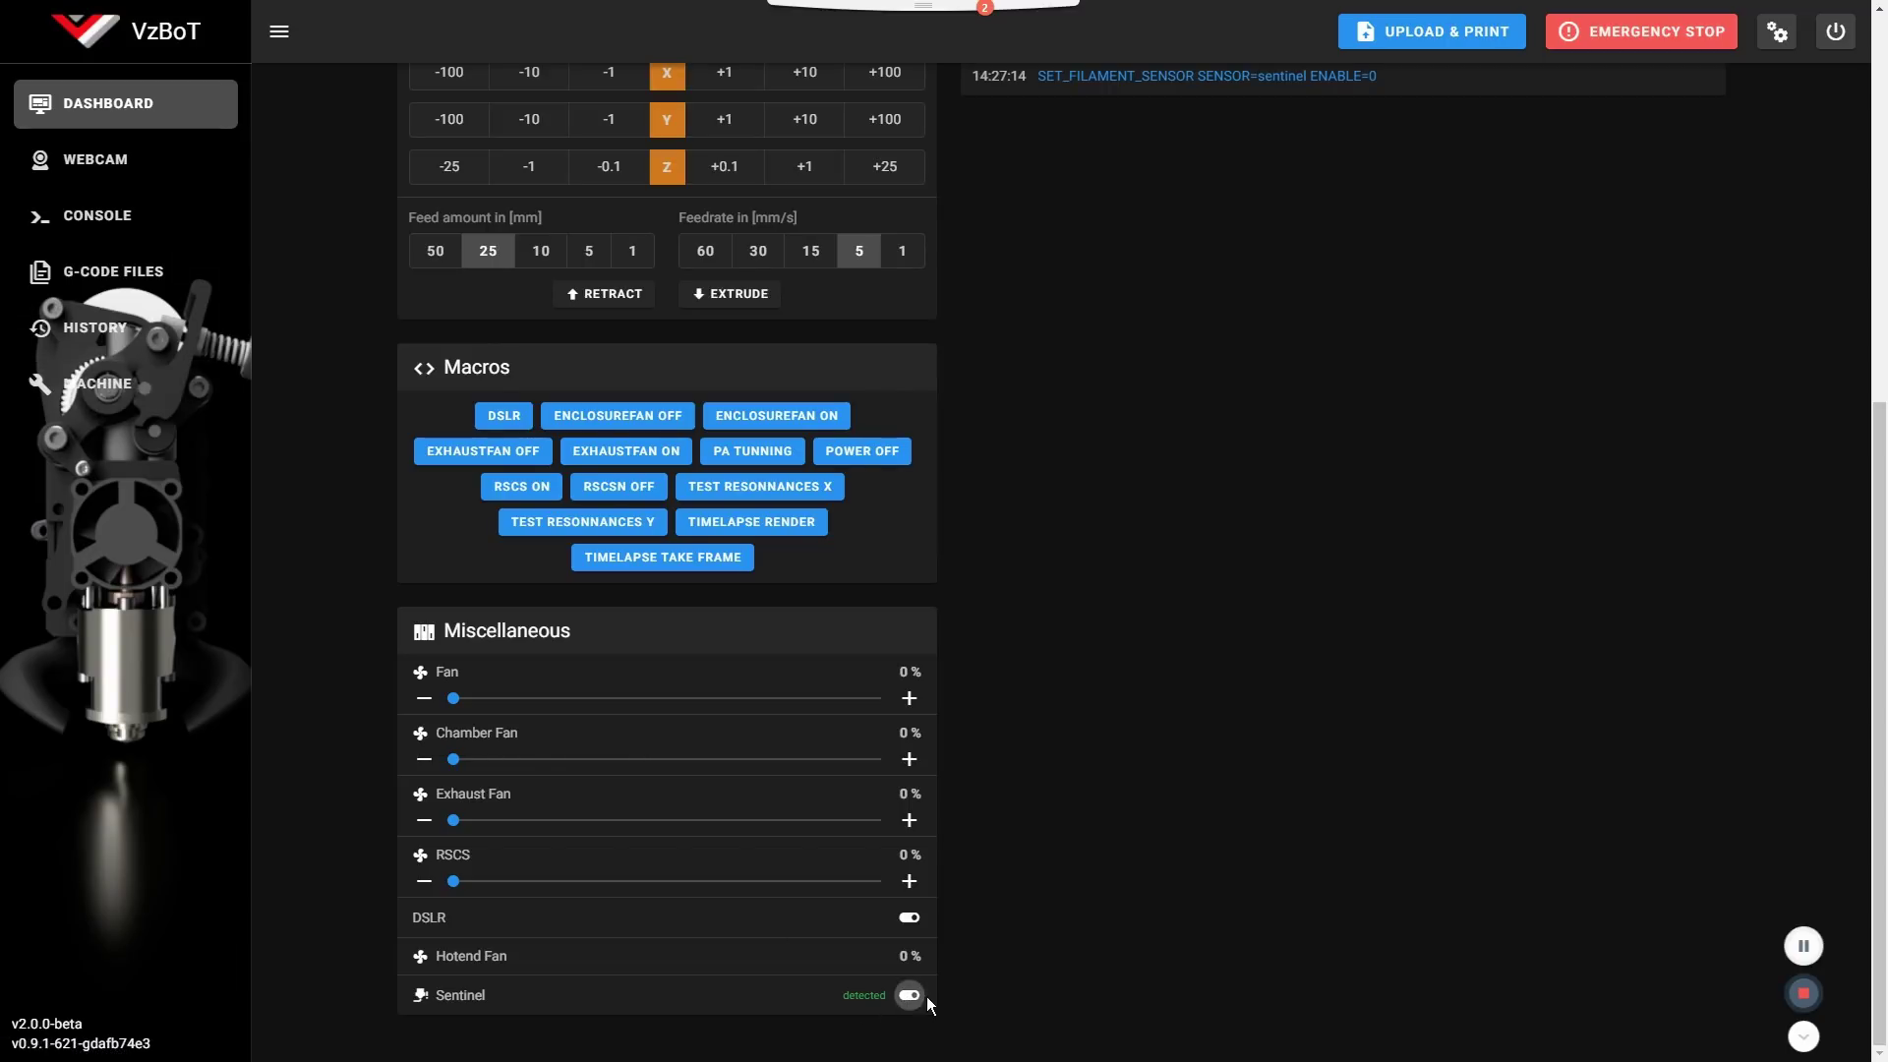
left_click(909, 995)
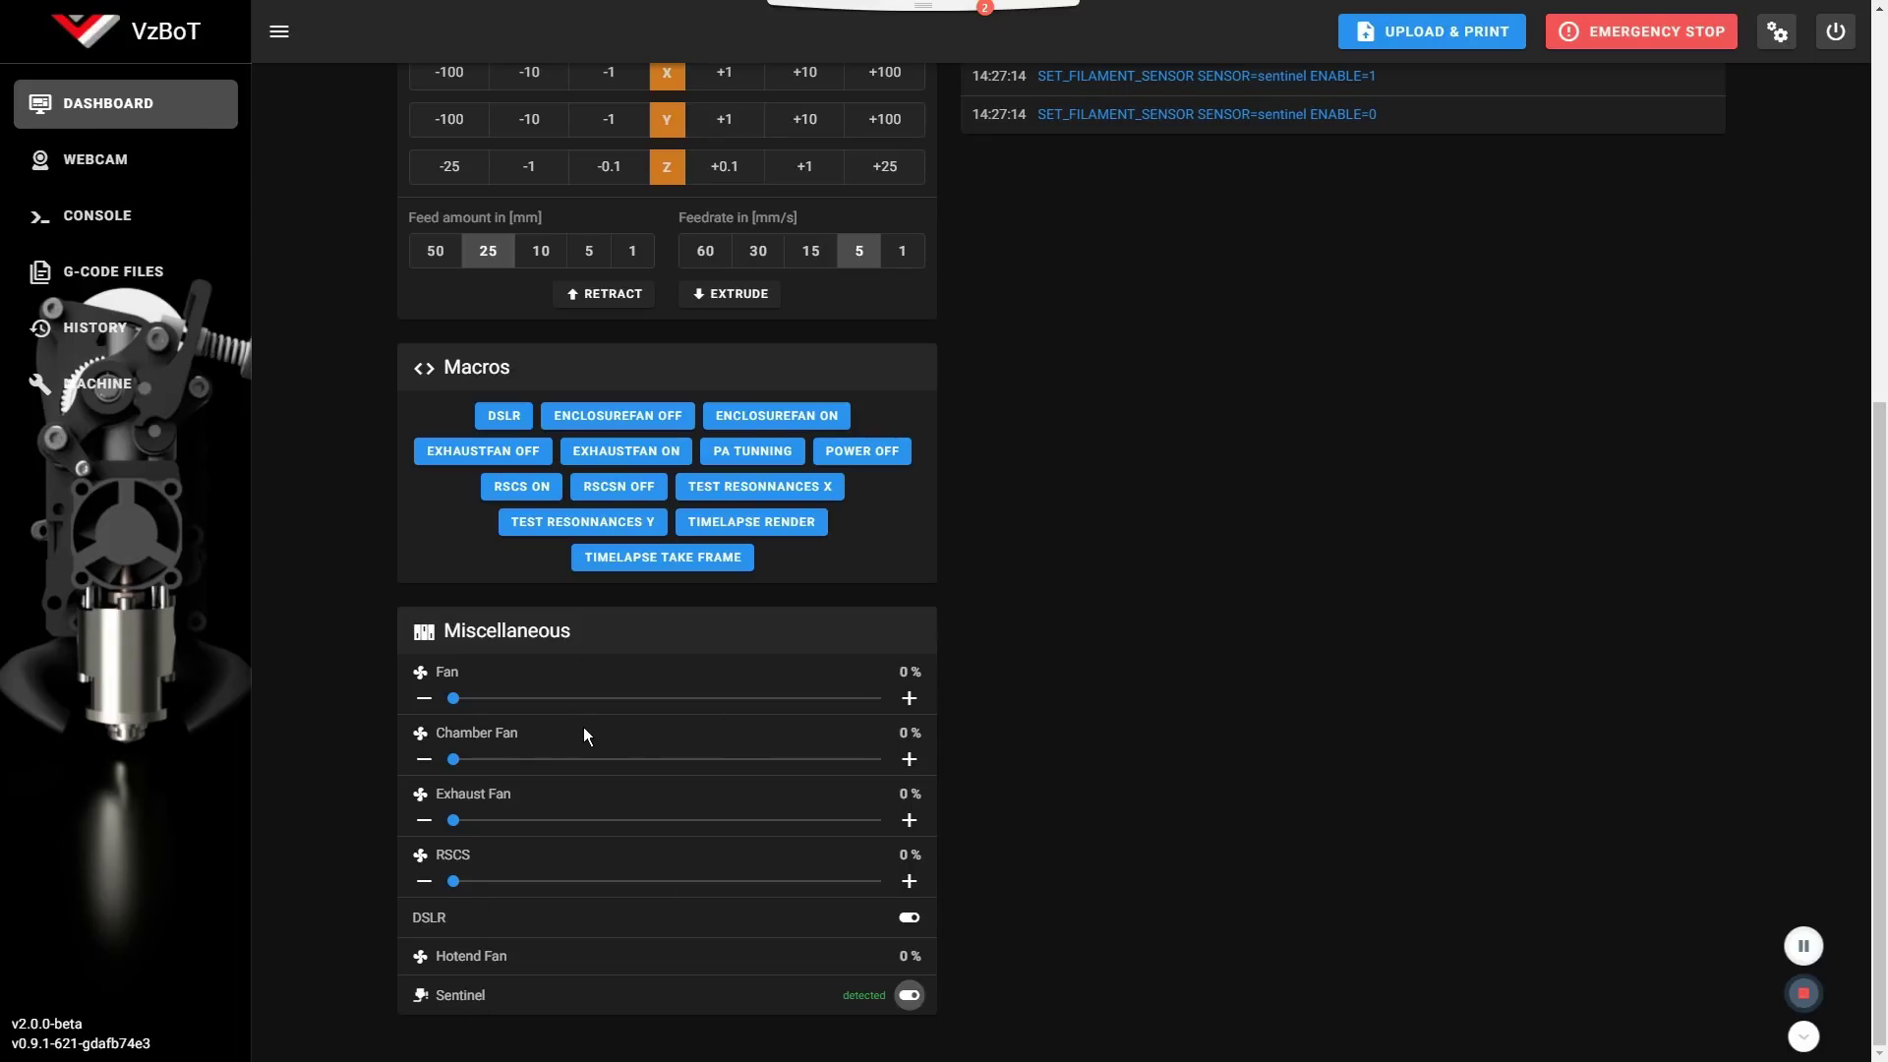
scroll(1064, 791, "up", 6)
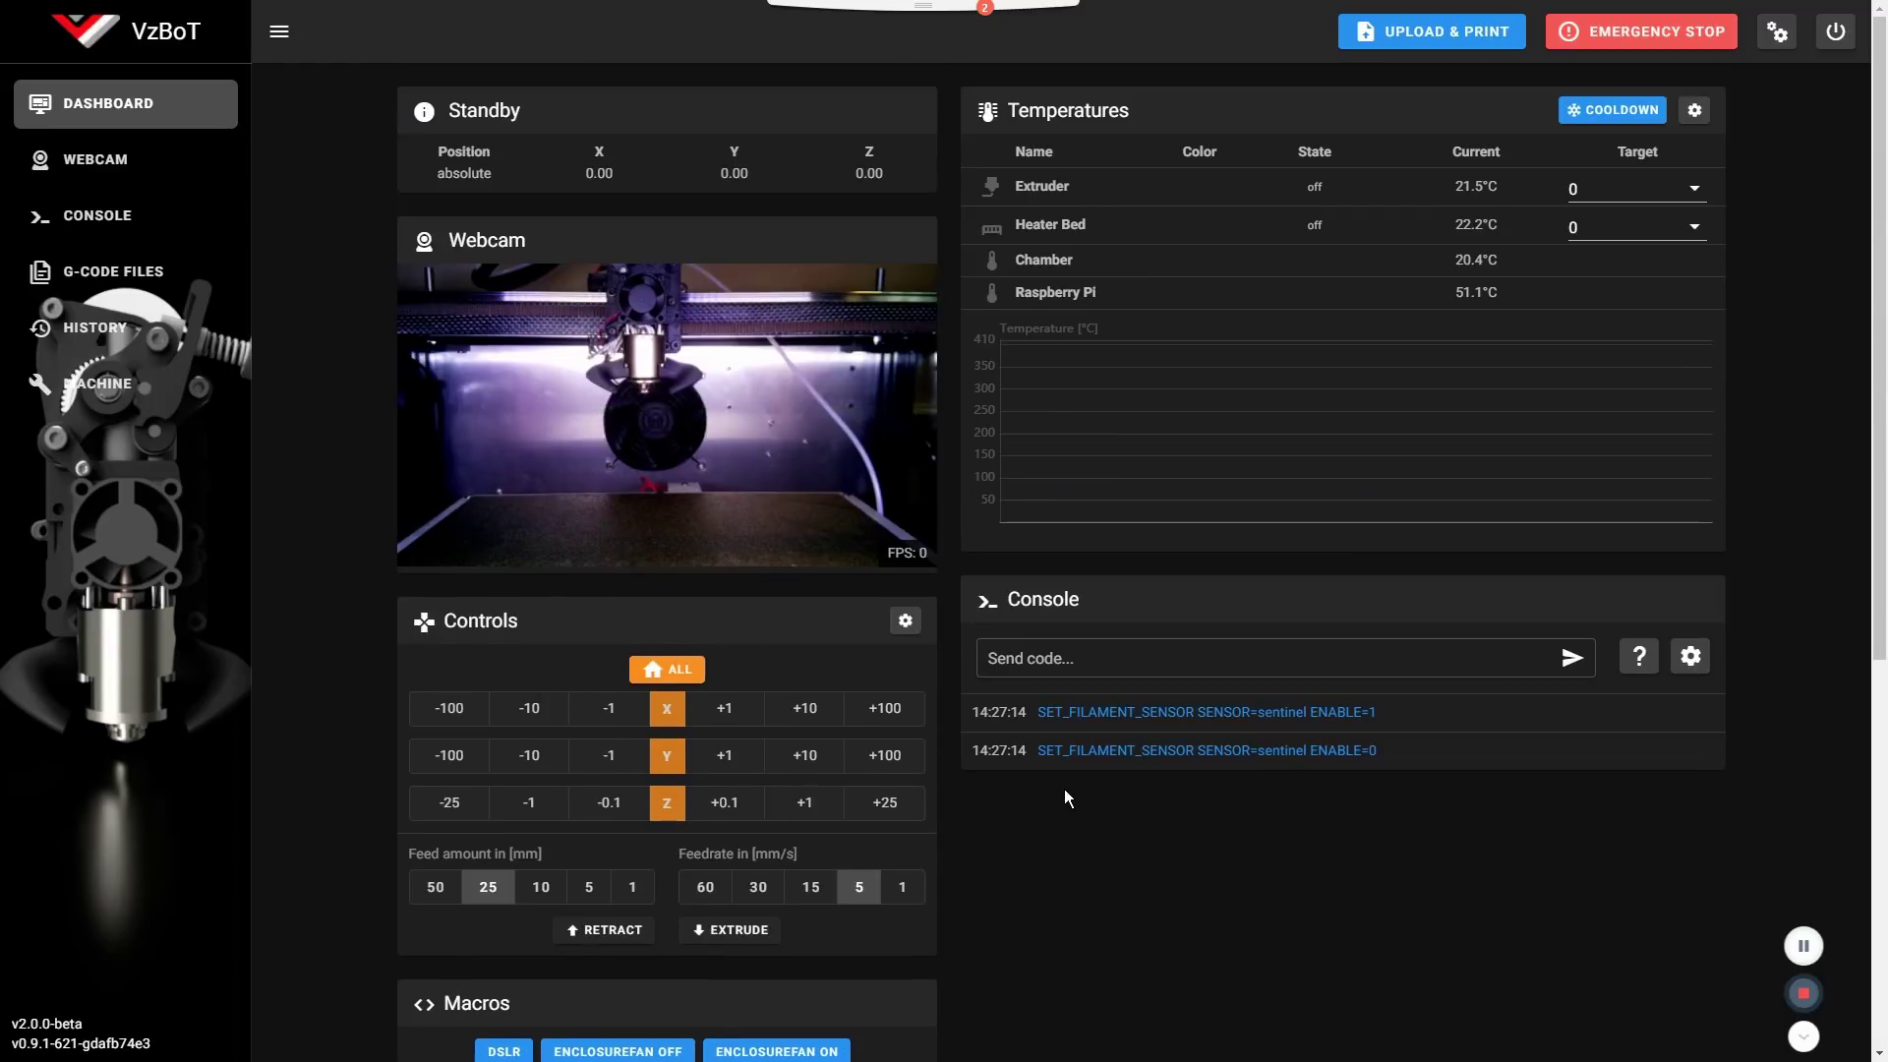
left_click(1083, 655)
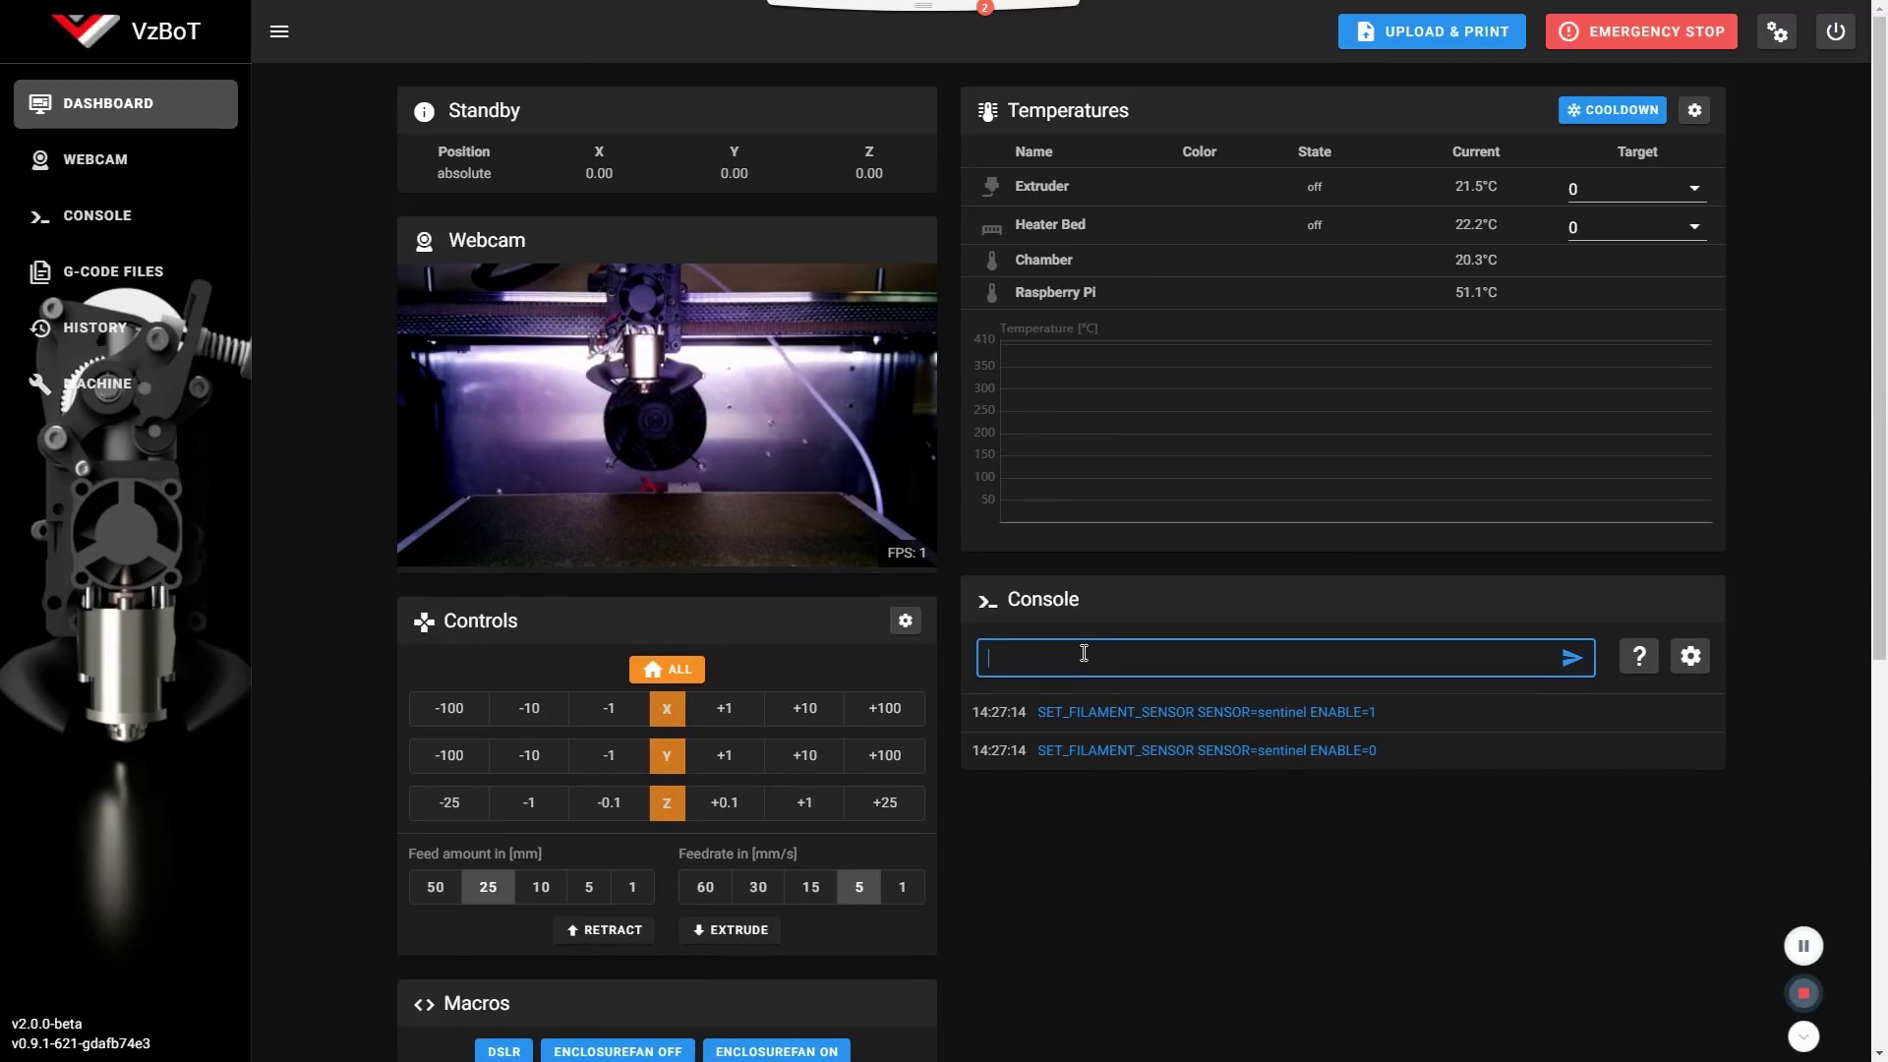
- Run 'help' in the console and scroll through the listed extended G-code commands
type("set")
key("Tab")
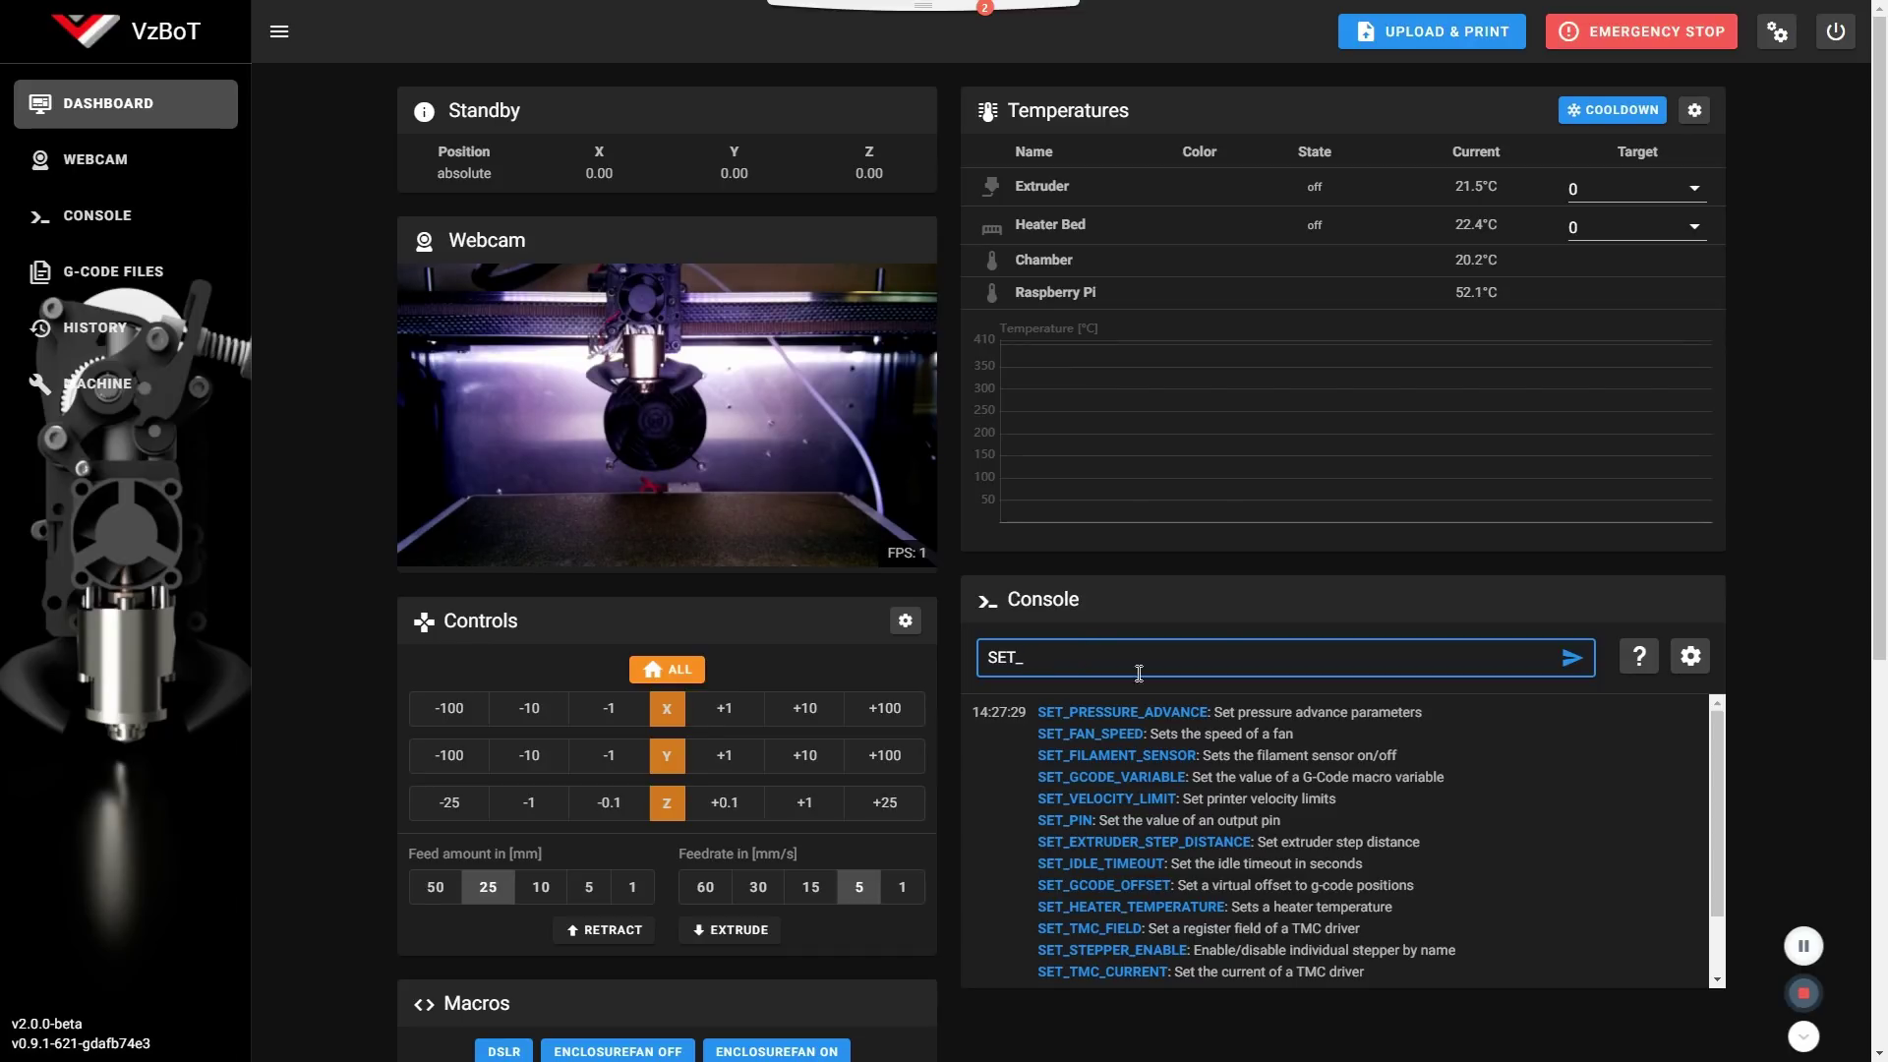
scroll(1321, 779, "down", 2)
scroll(1307, 813, "up", 2)
left_click_drag(1037, 666, 963, 666)
type("help")
key("Return")
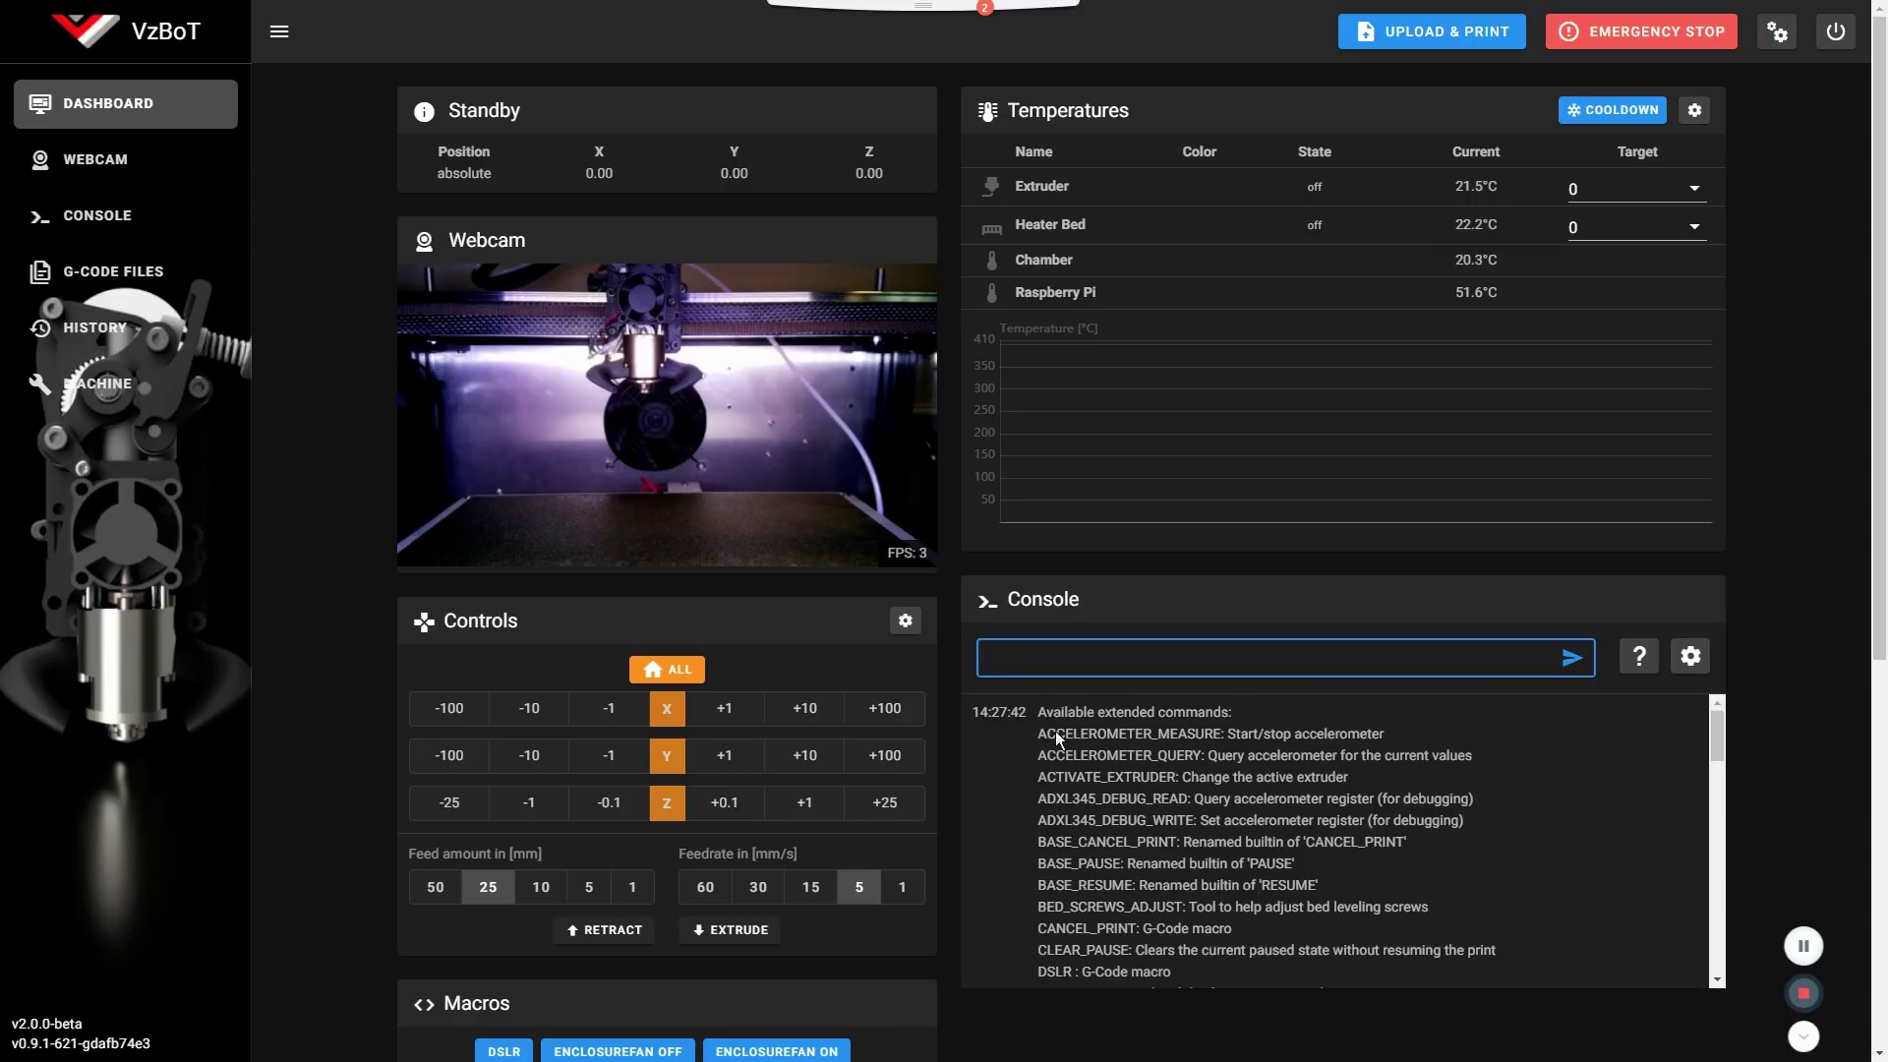
scroll(1232, 789, "down", 8)
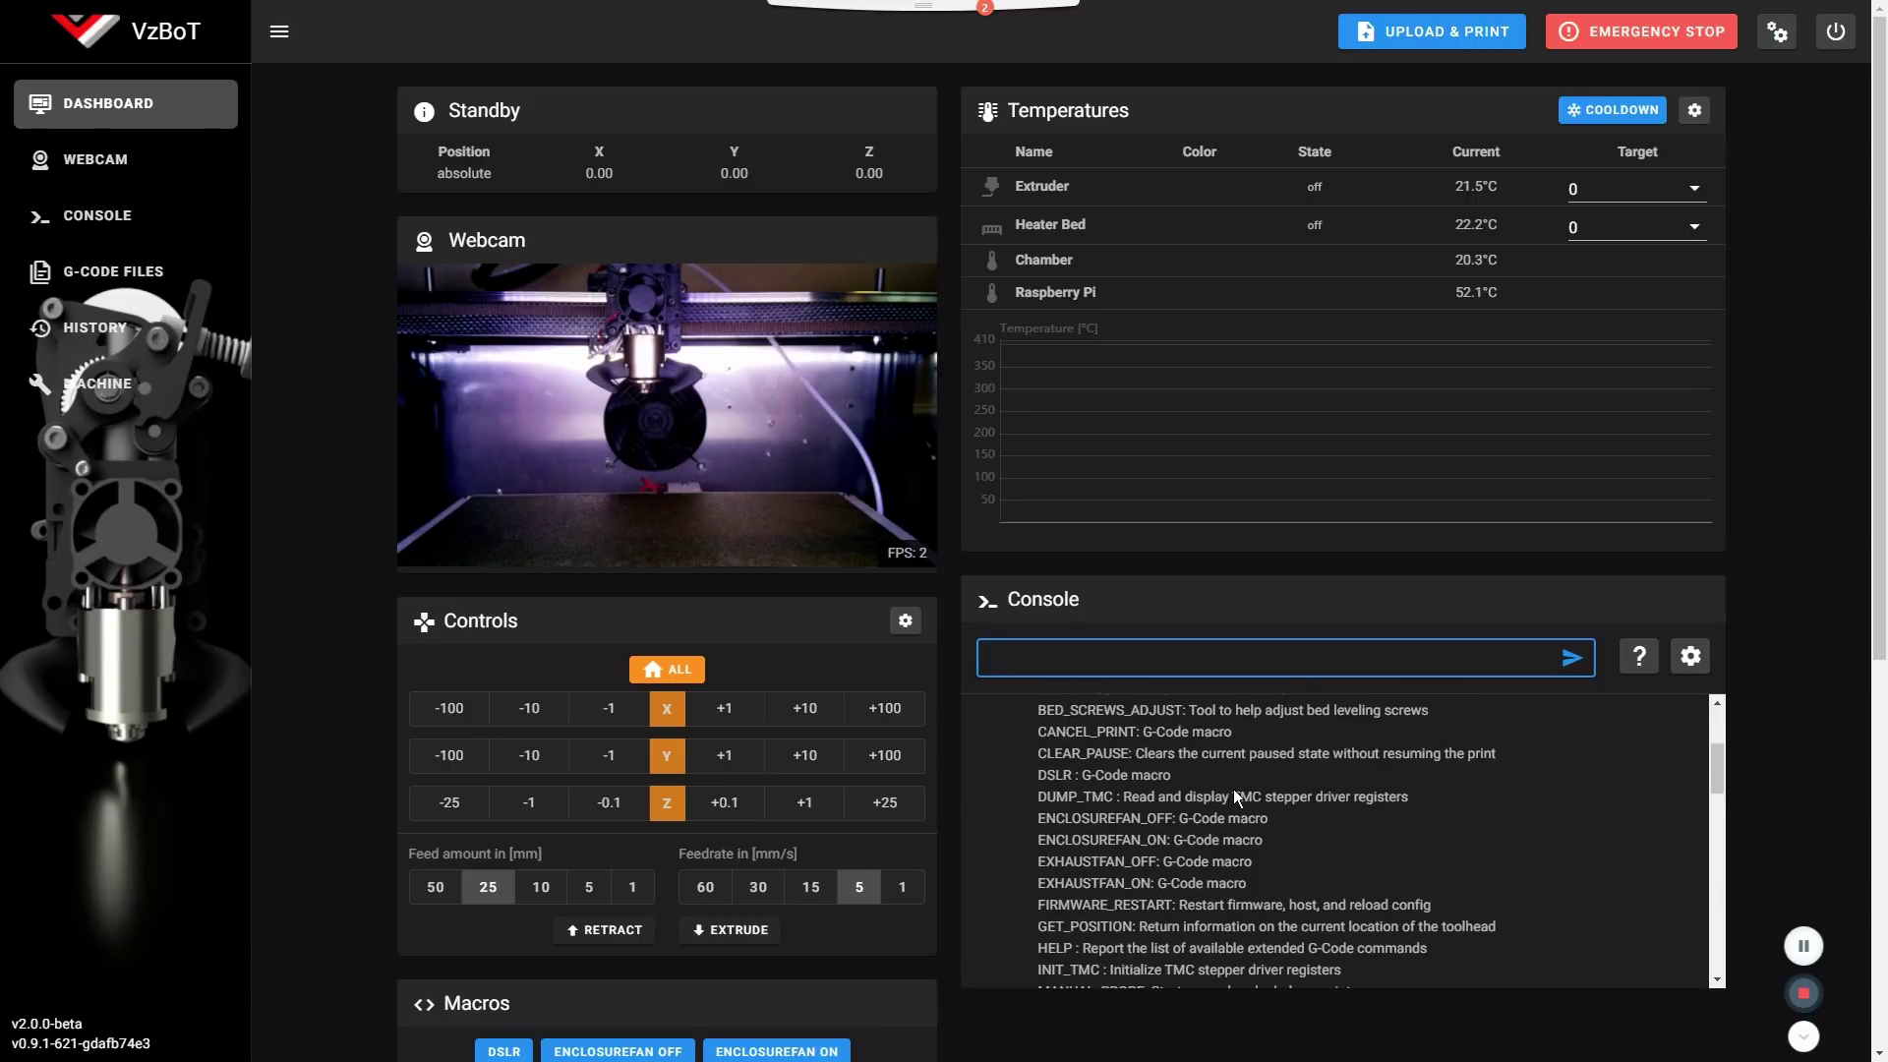
scroll(1234, 790, "down", 2)
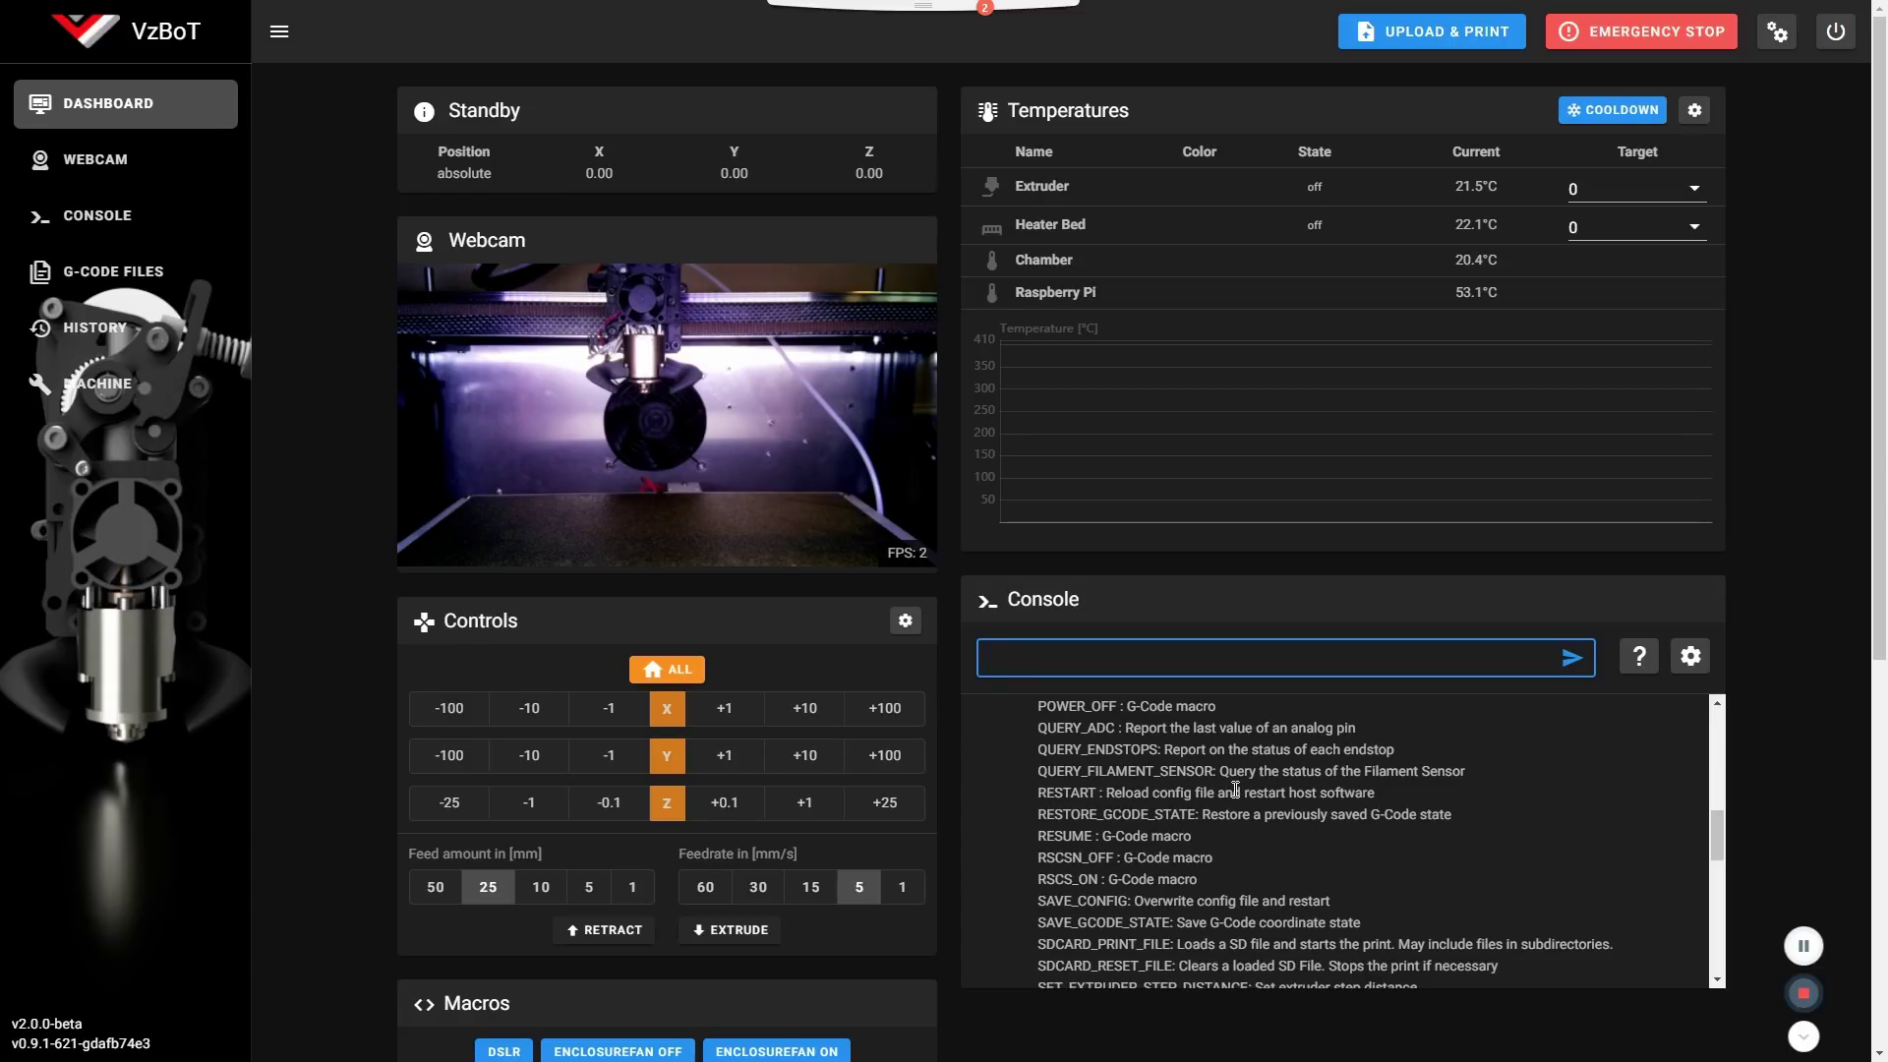
- Browse the command reference list and check the console display options
left_click(1638, 659)
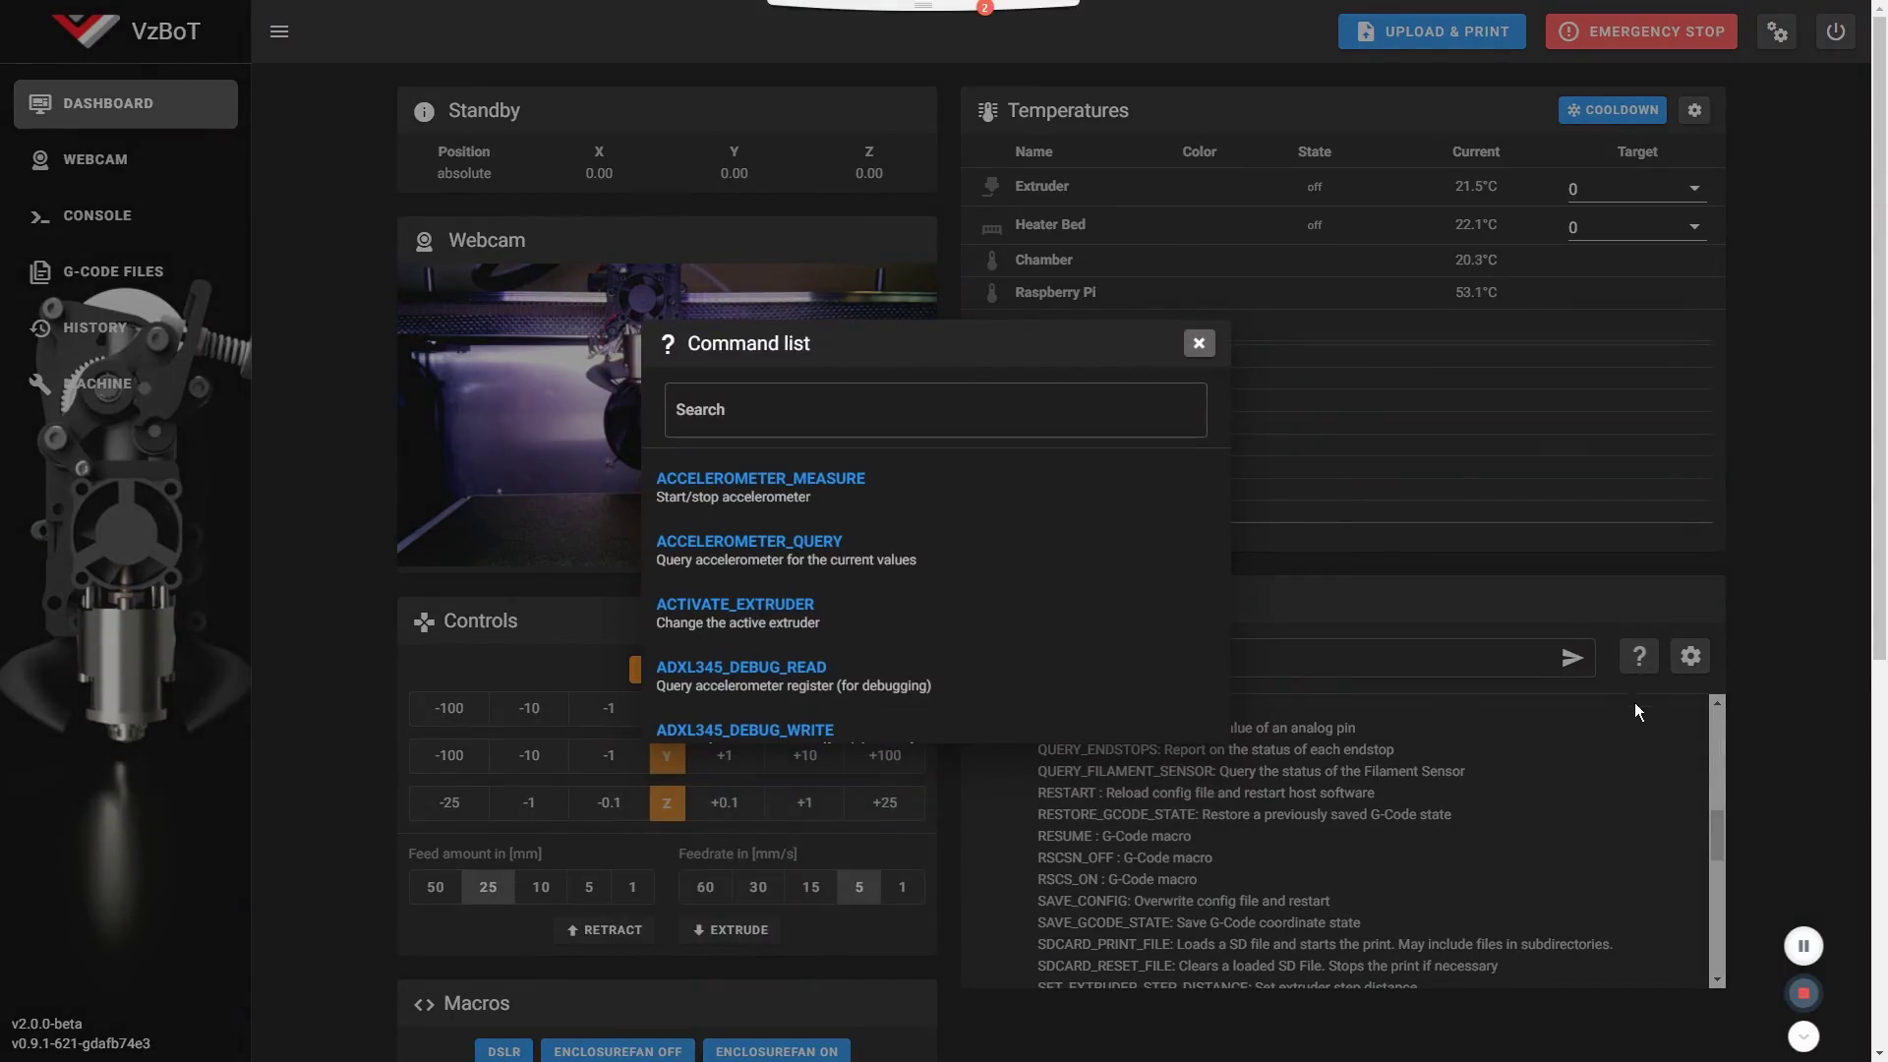
scroll(876, 583, "down", 20)
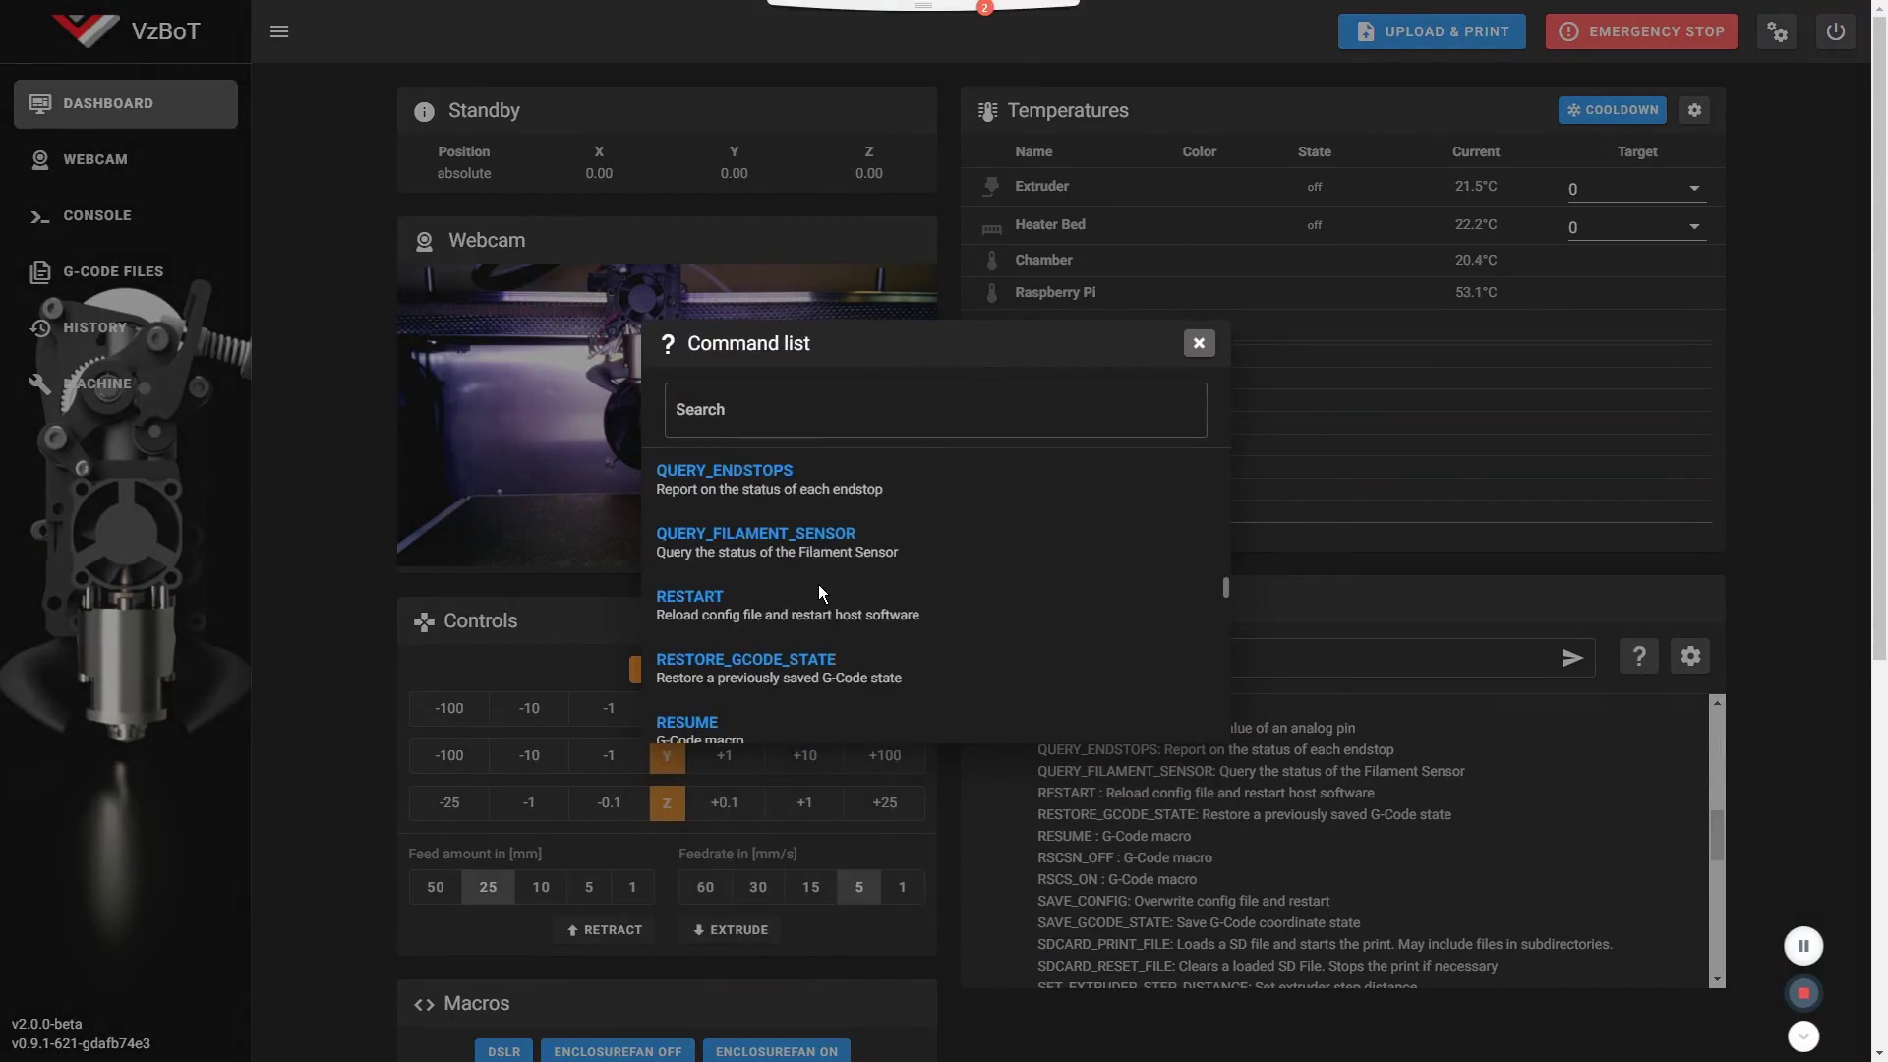
scroll(820, 593, "down", 8)
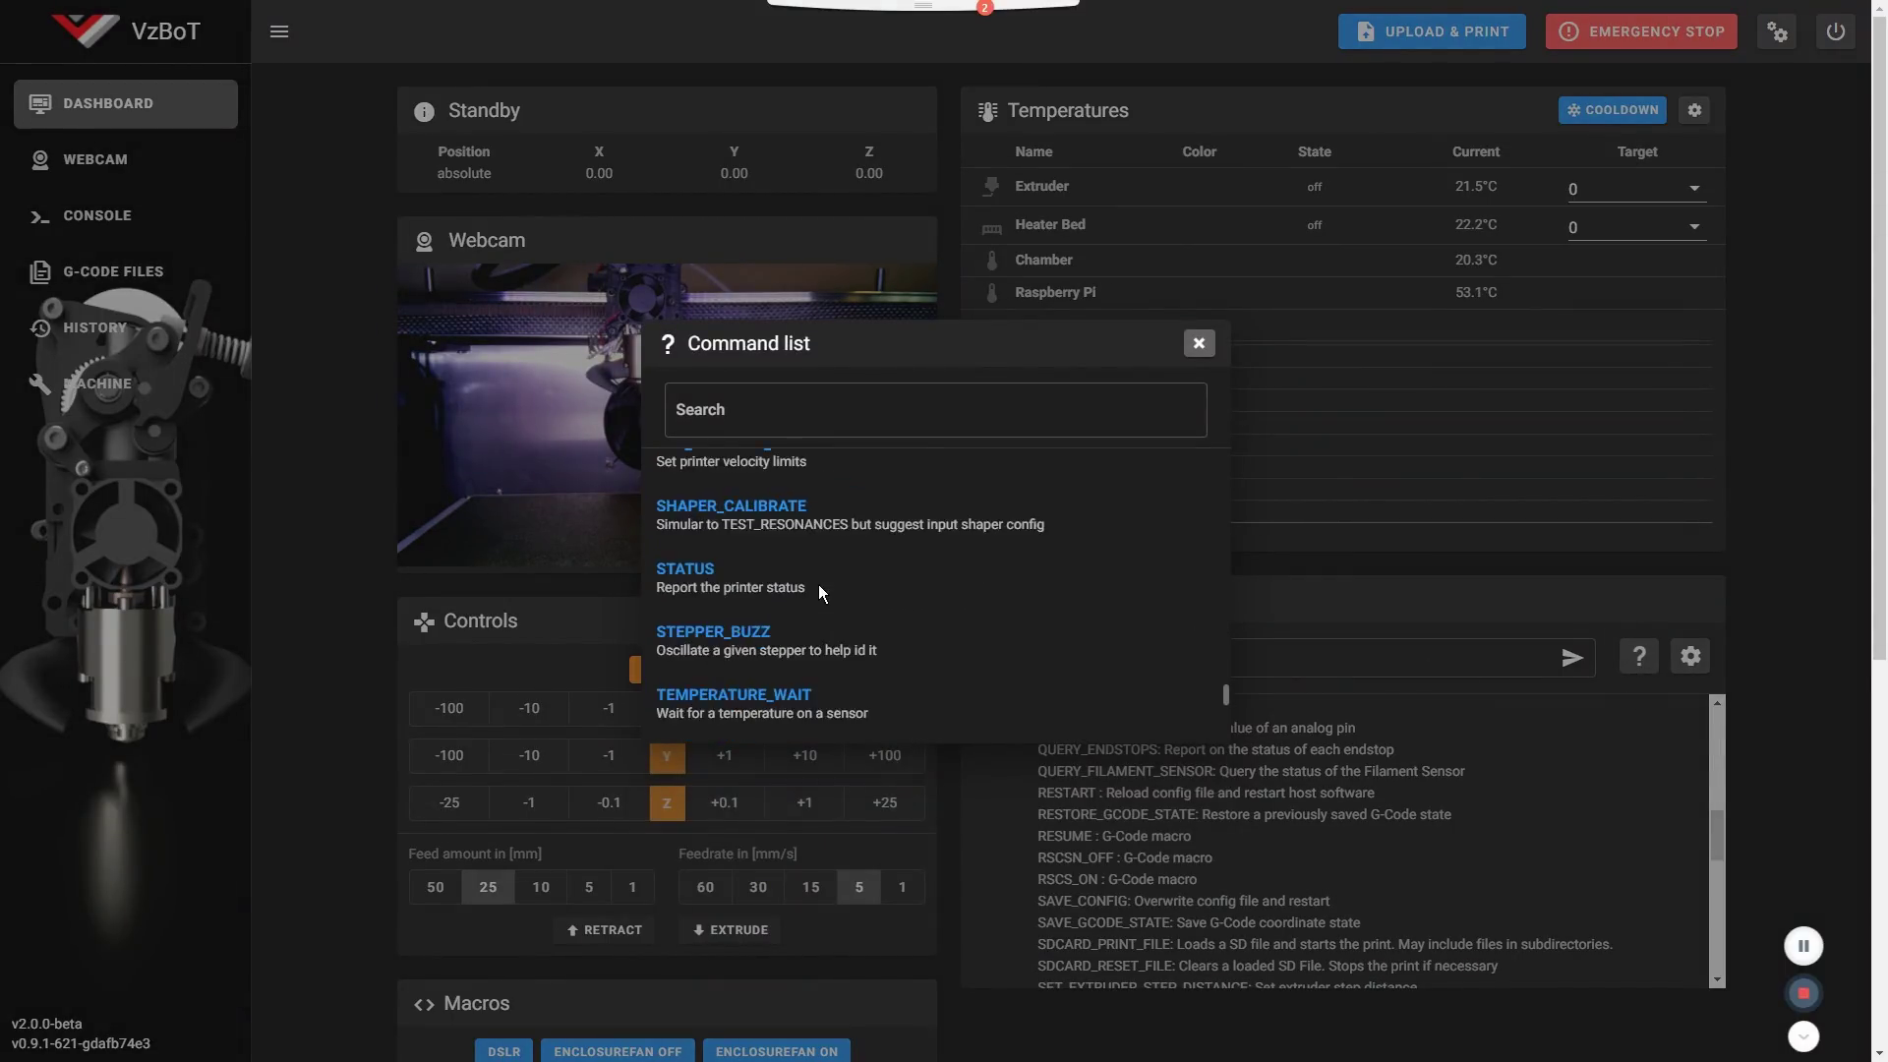
left_click(1201, 346)
left_click(1693, 657)
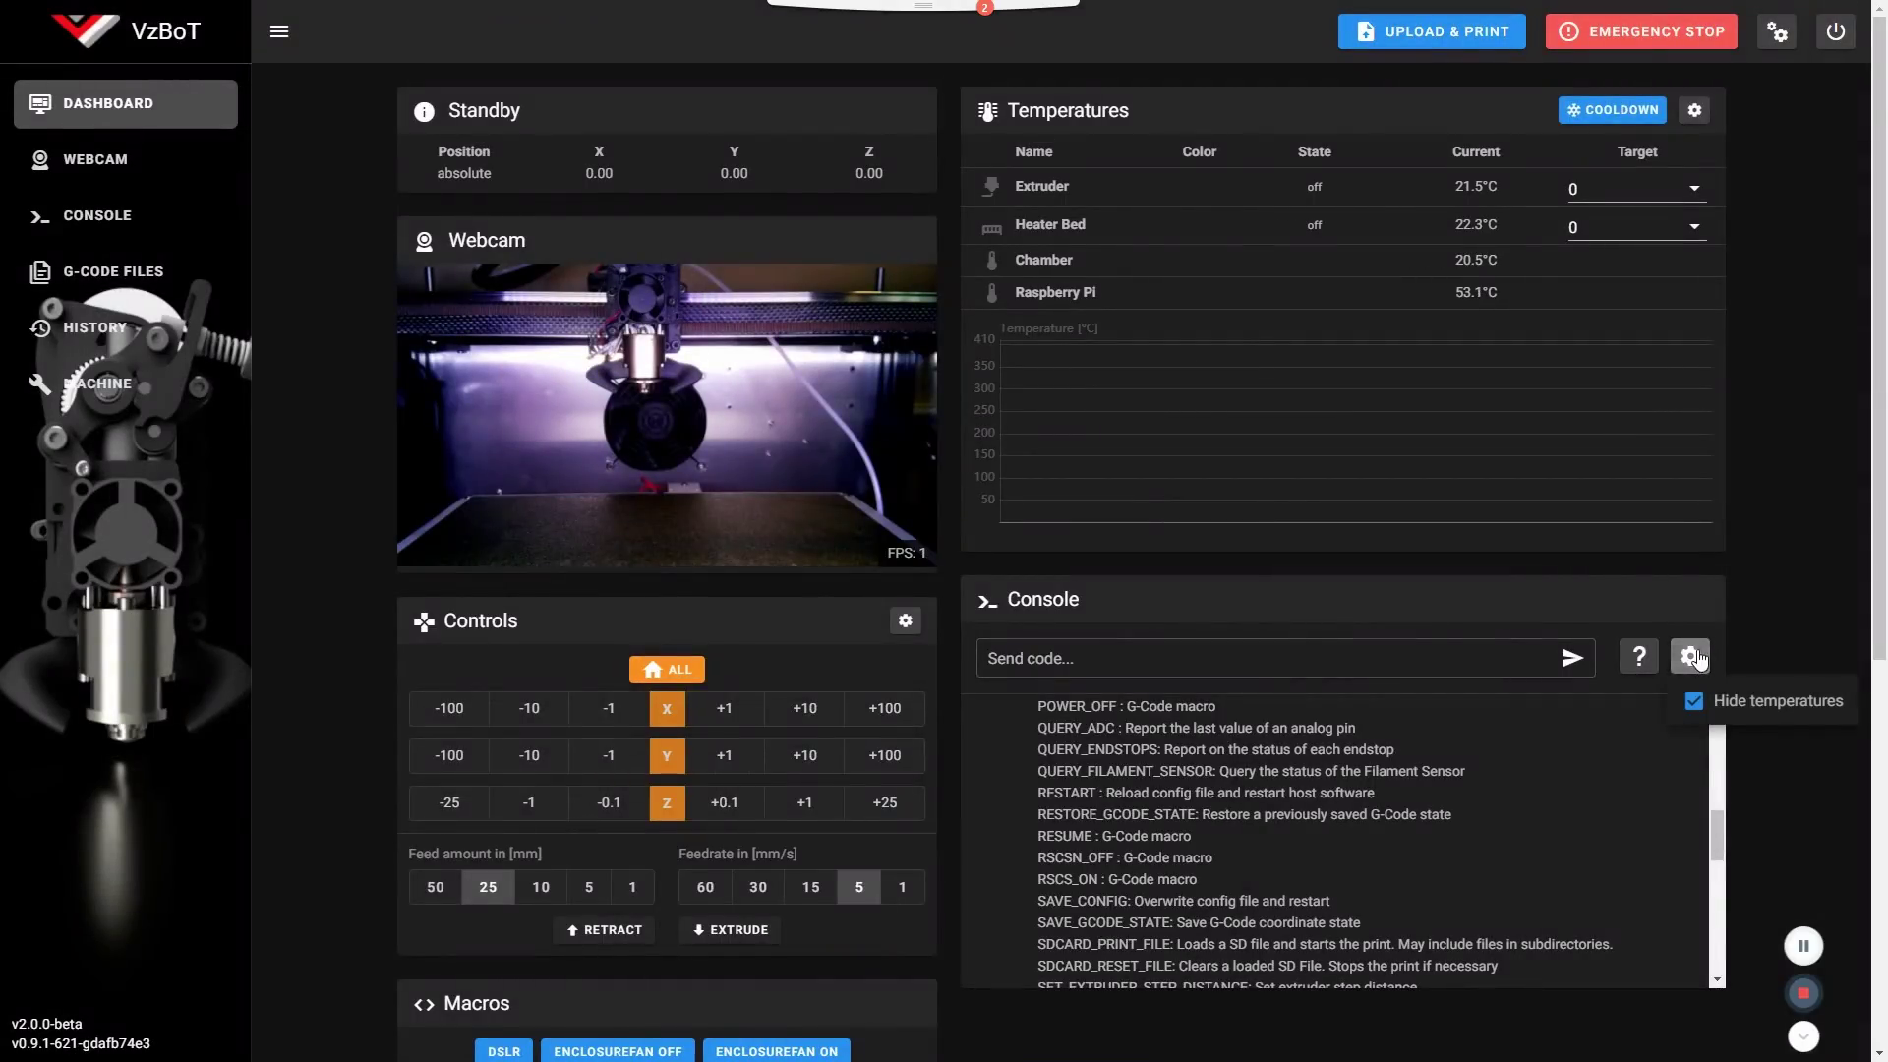
left_click(1488, 762)
scroll(1488, 763, "down", 1)
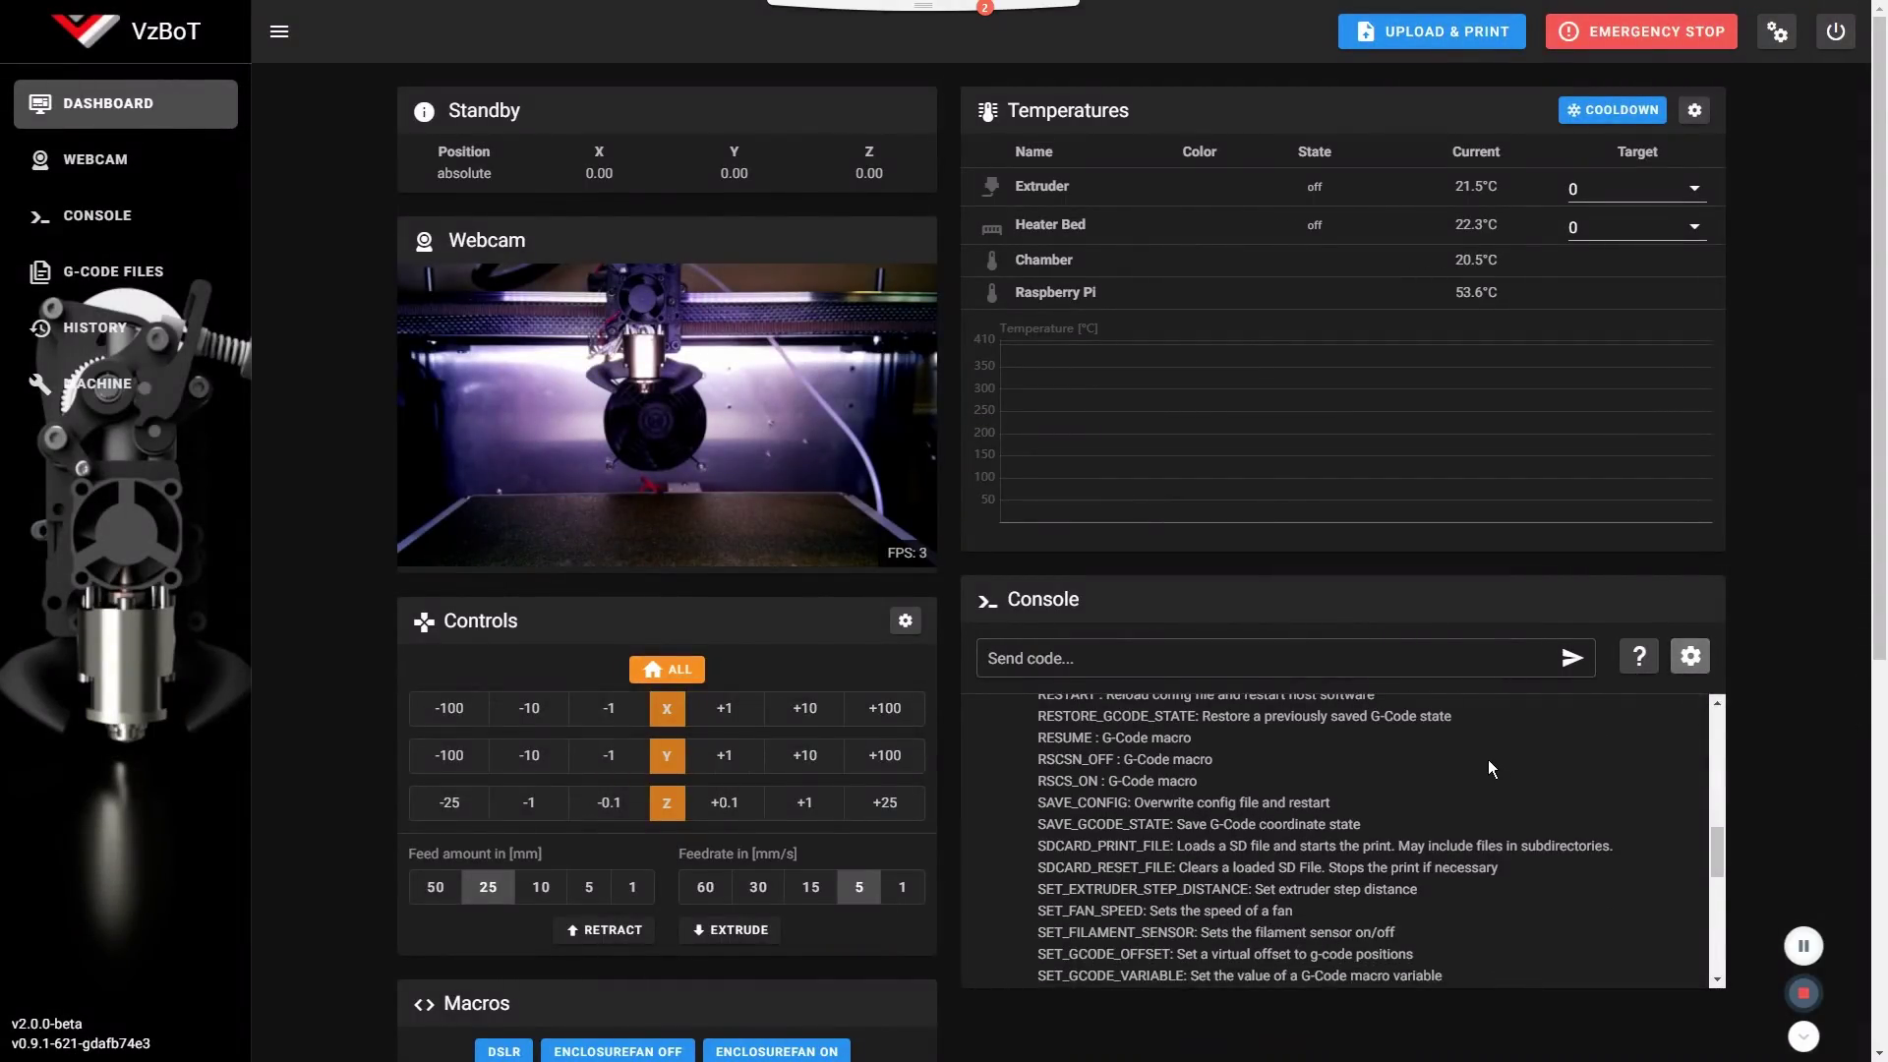
scroll(1489, 759, "up", 1)
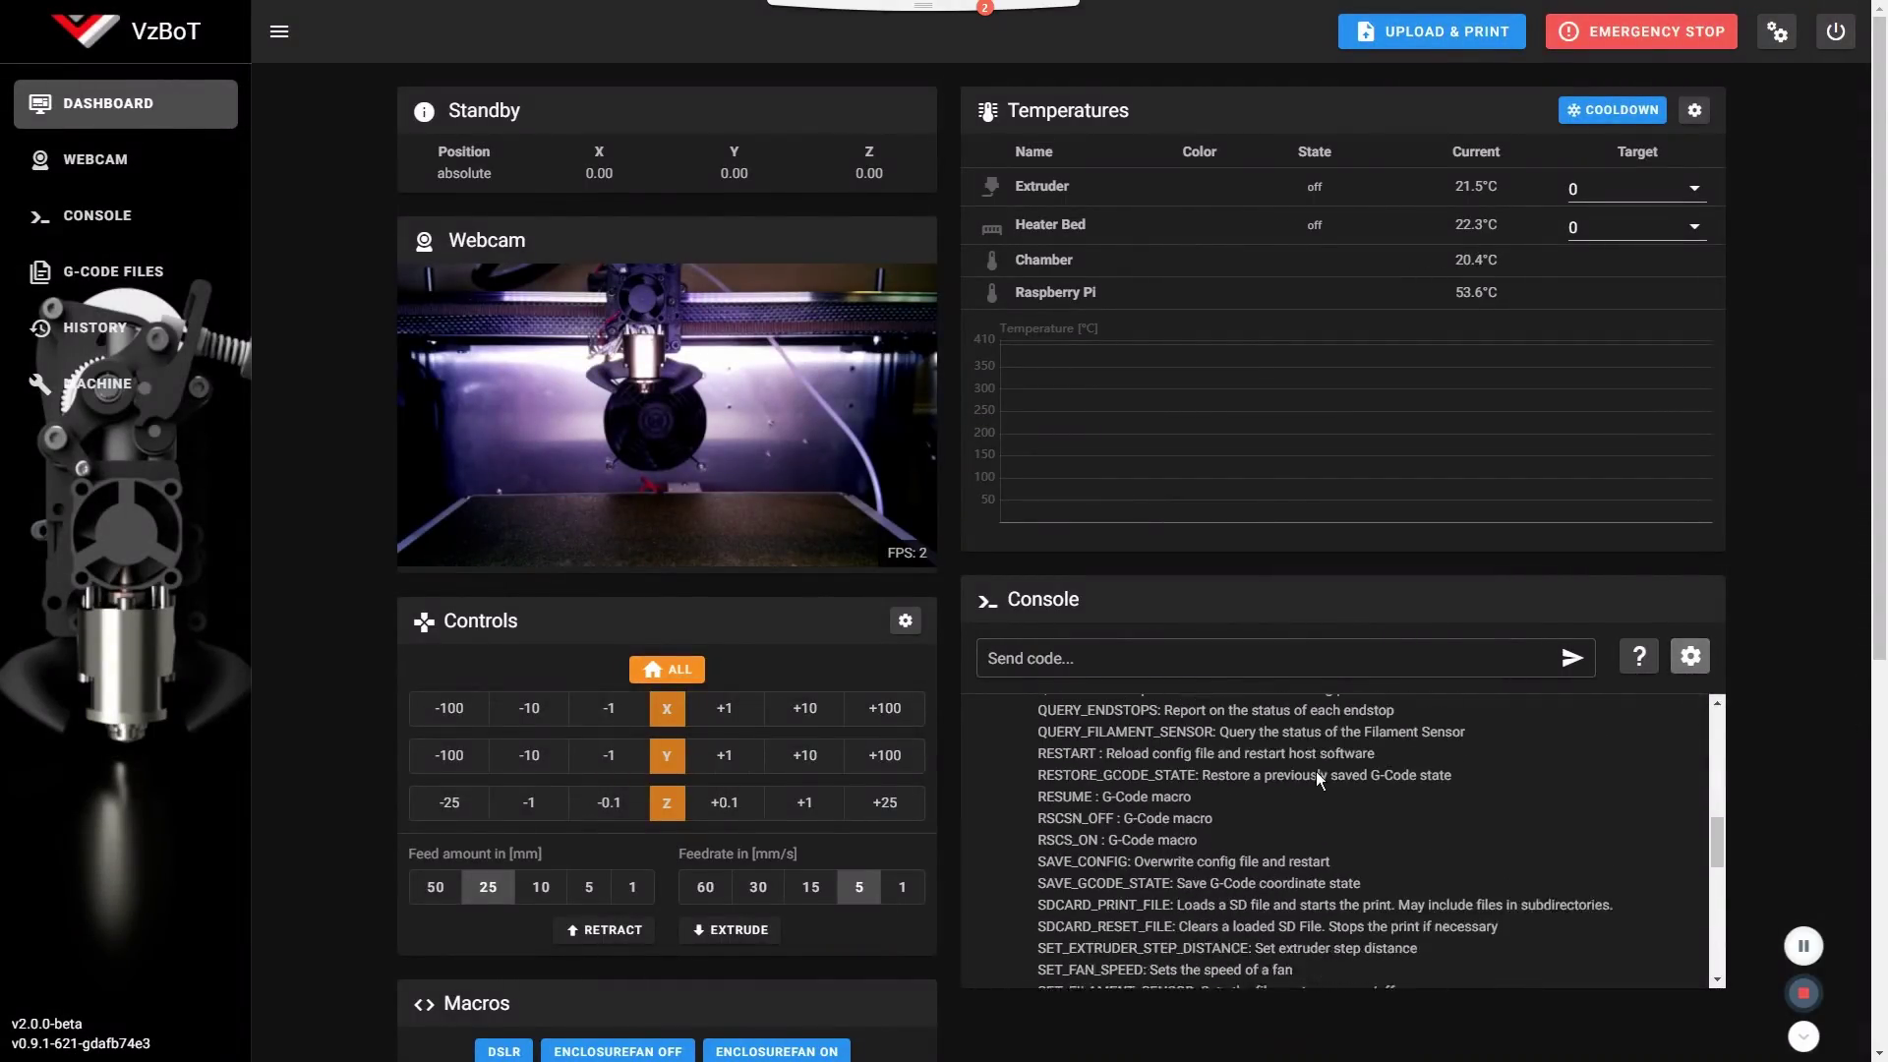
- Visit the Webcam and Console pages, then open the G-Code Files list
left_click(105, 175)
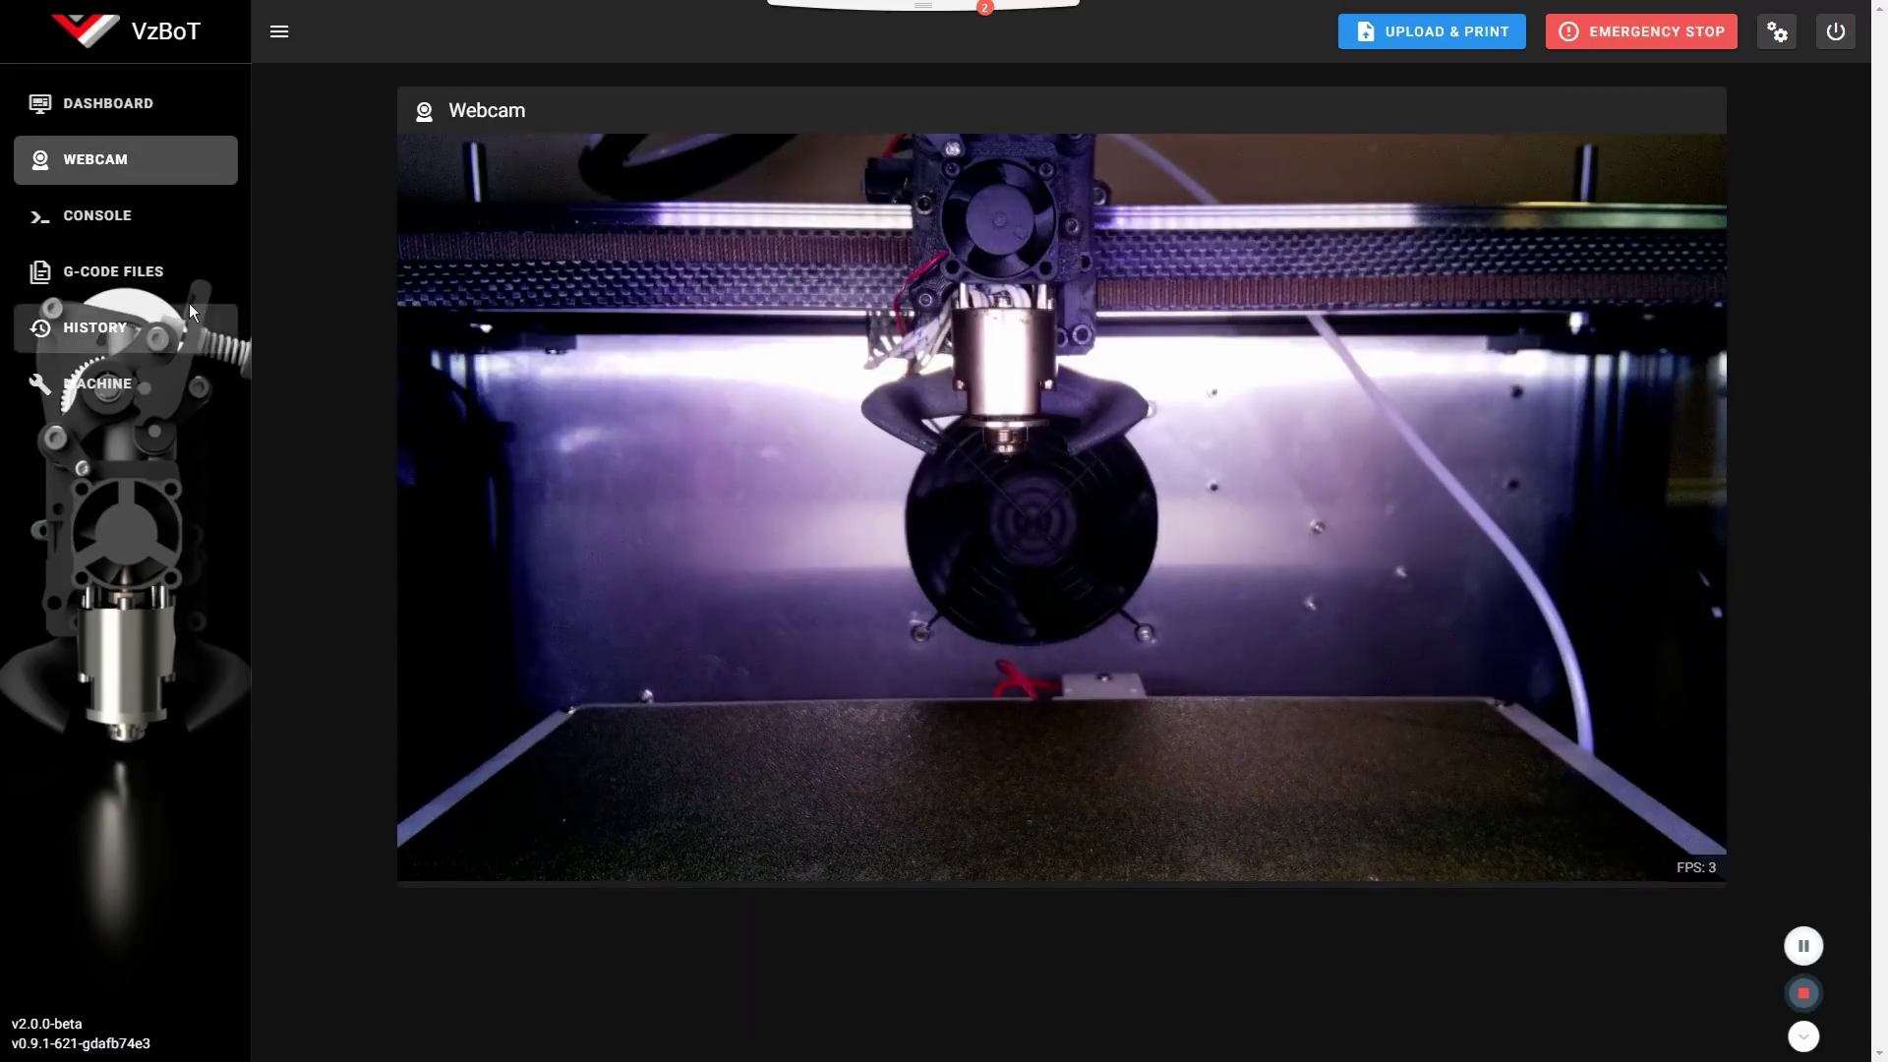
left_click(98, 215)
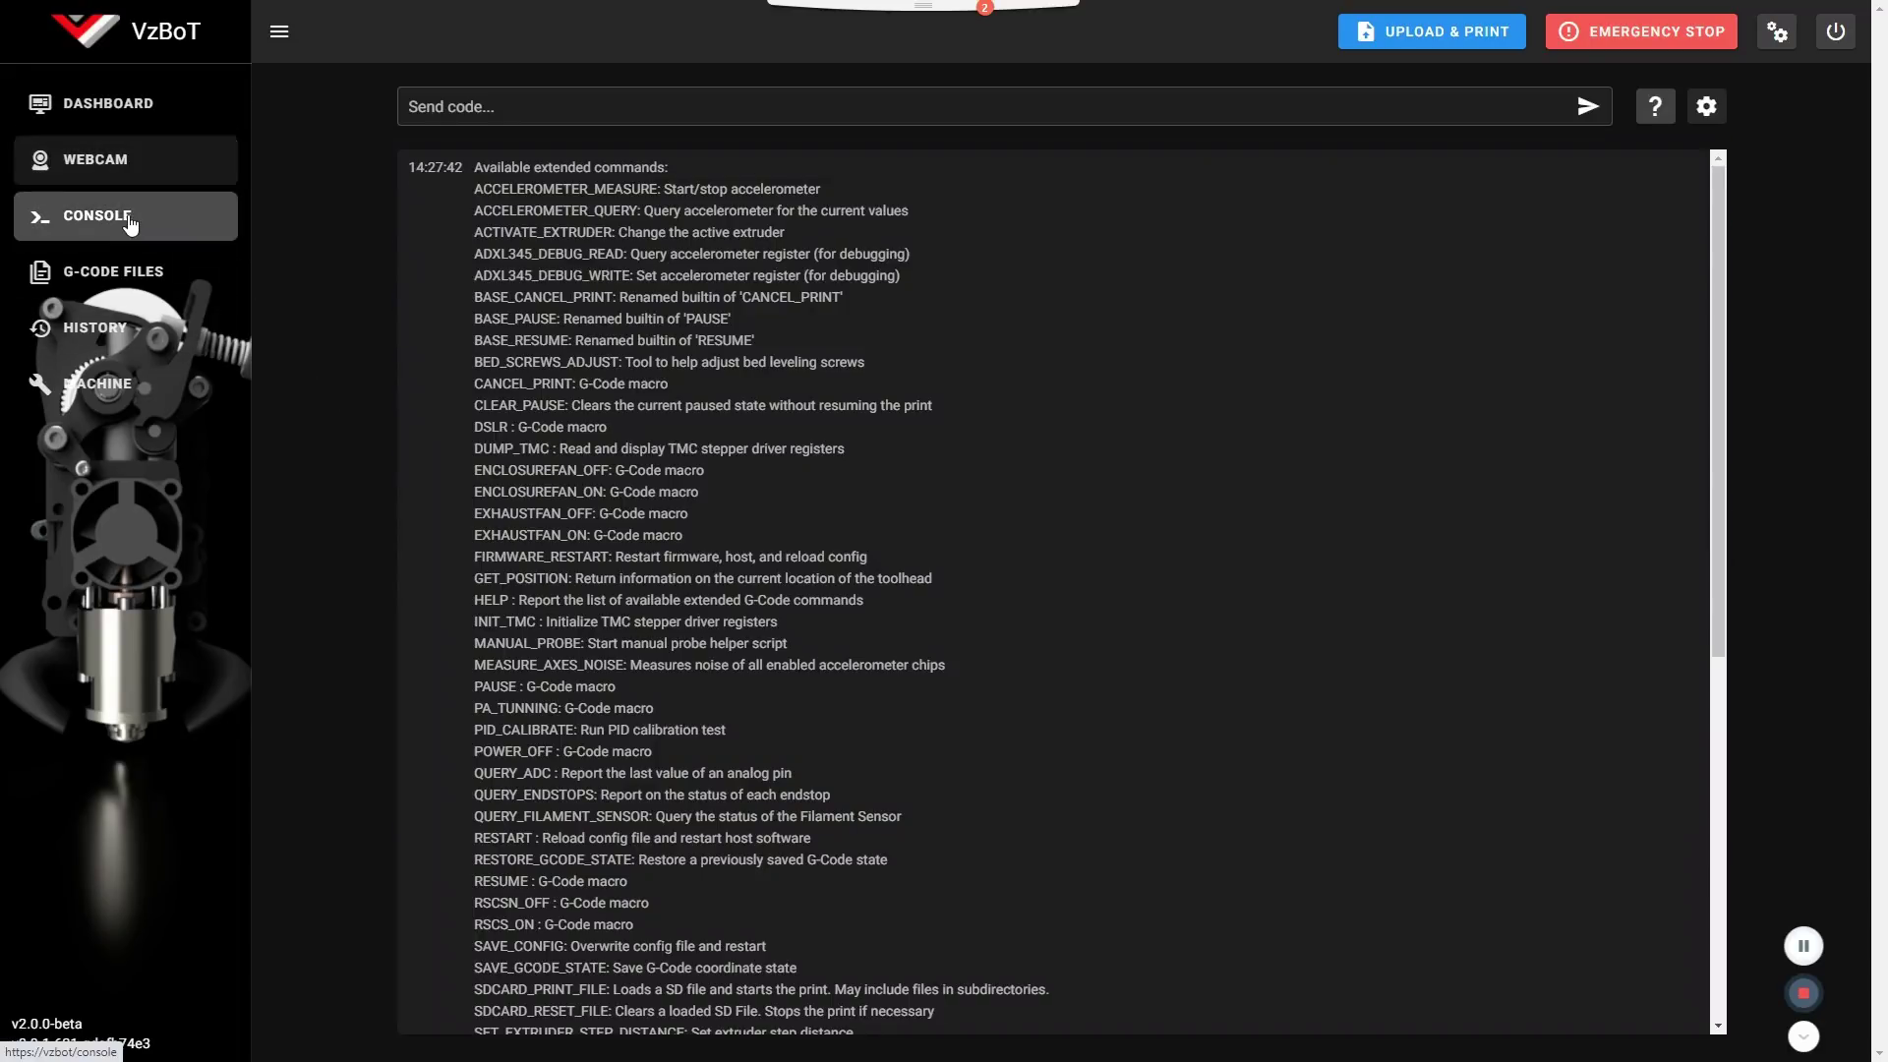
left_click(505, 110)
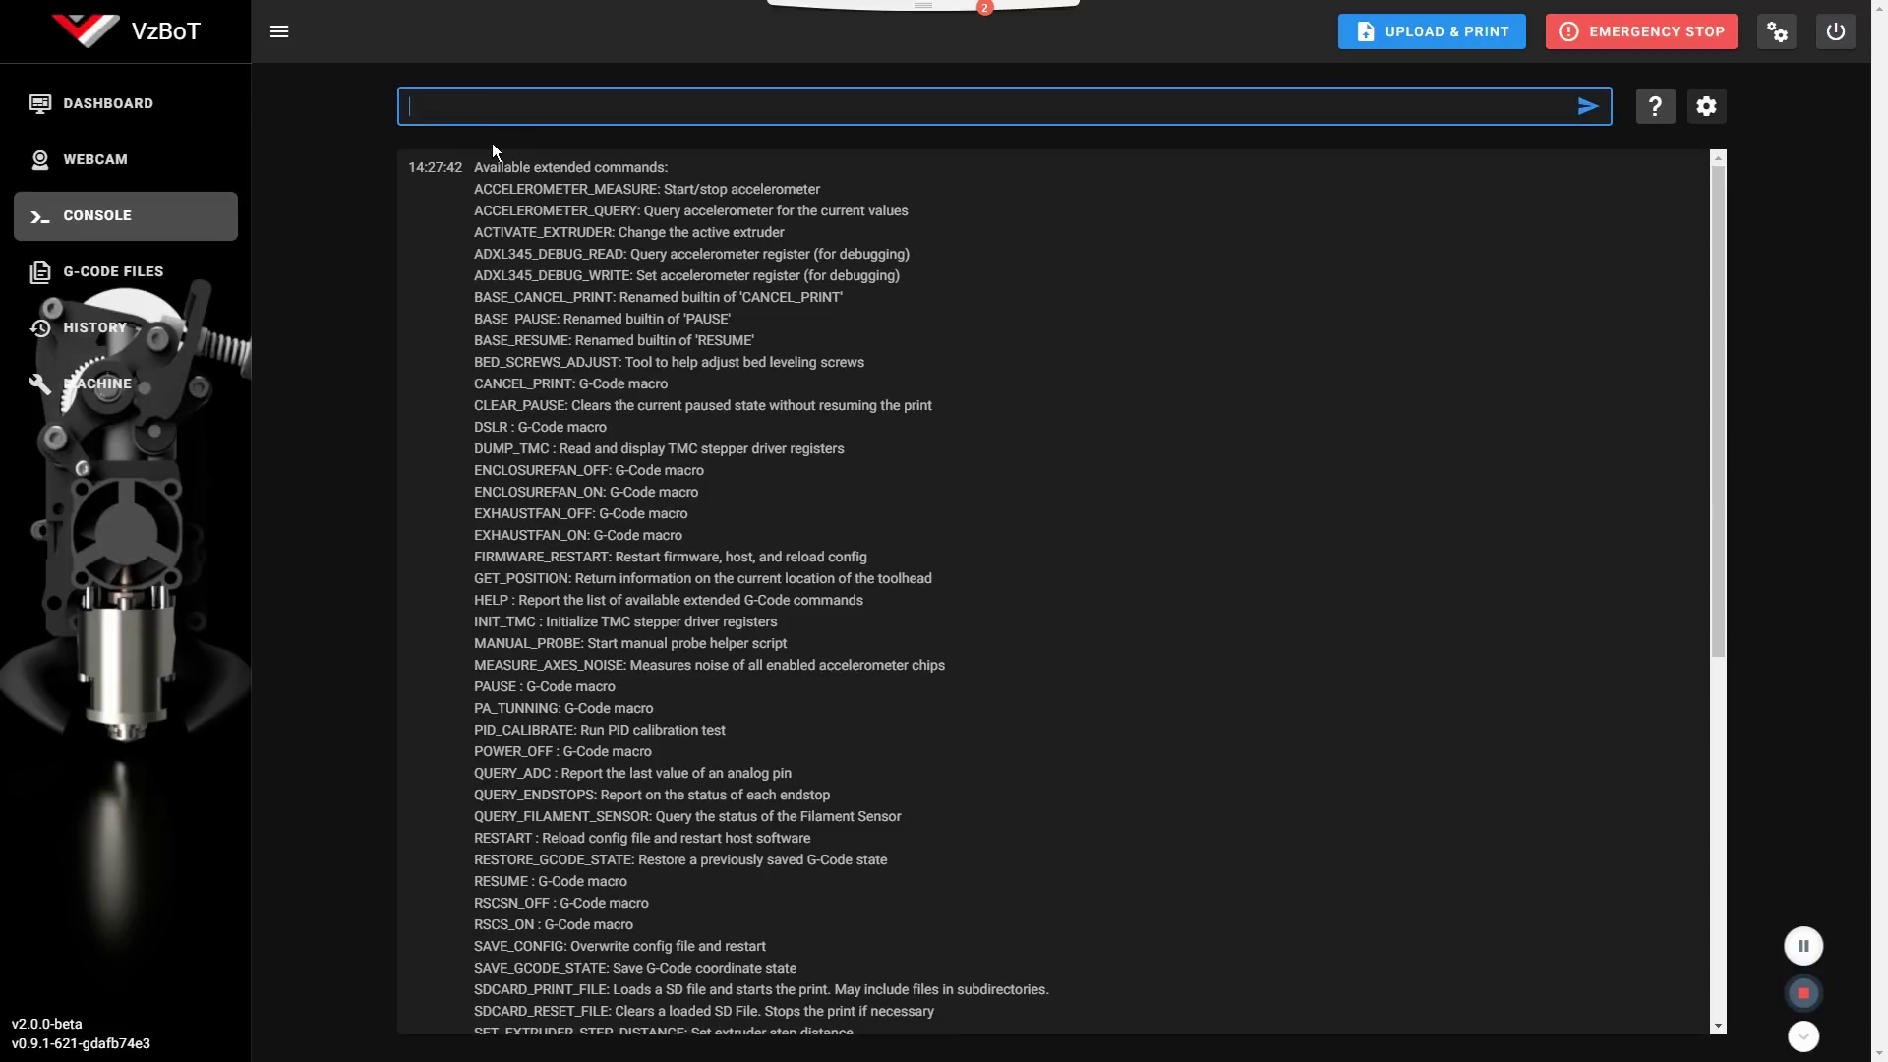
left_click(86, 278)
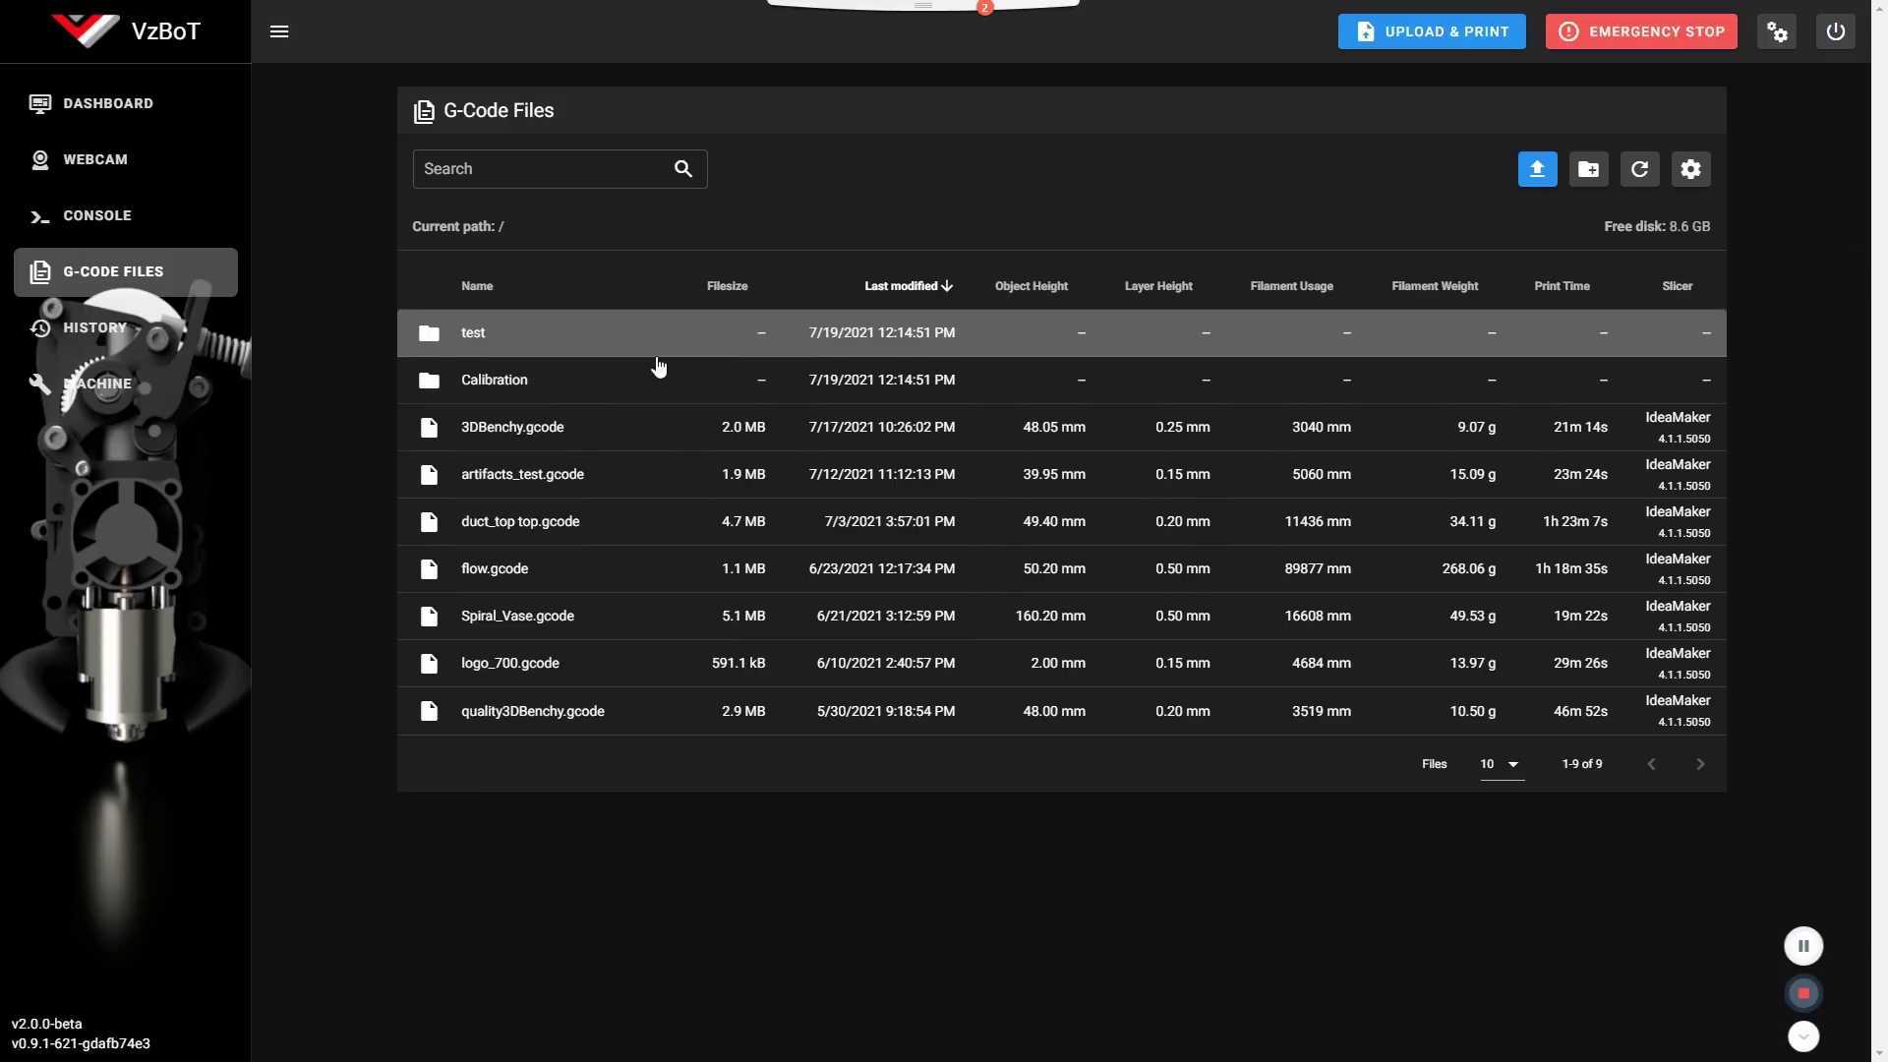
- Open the History page, which shows no print jobs and 0 m of filament used
left_click(116, 339)
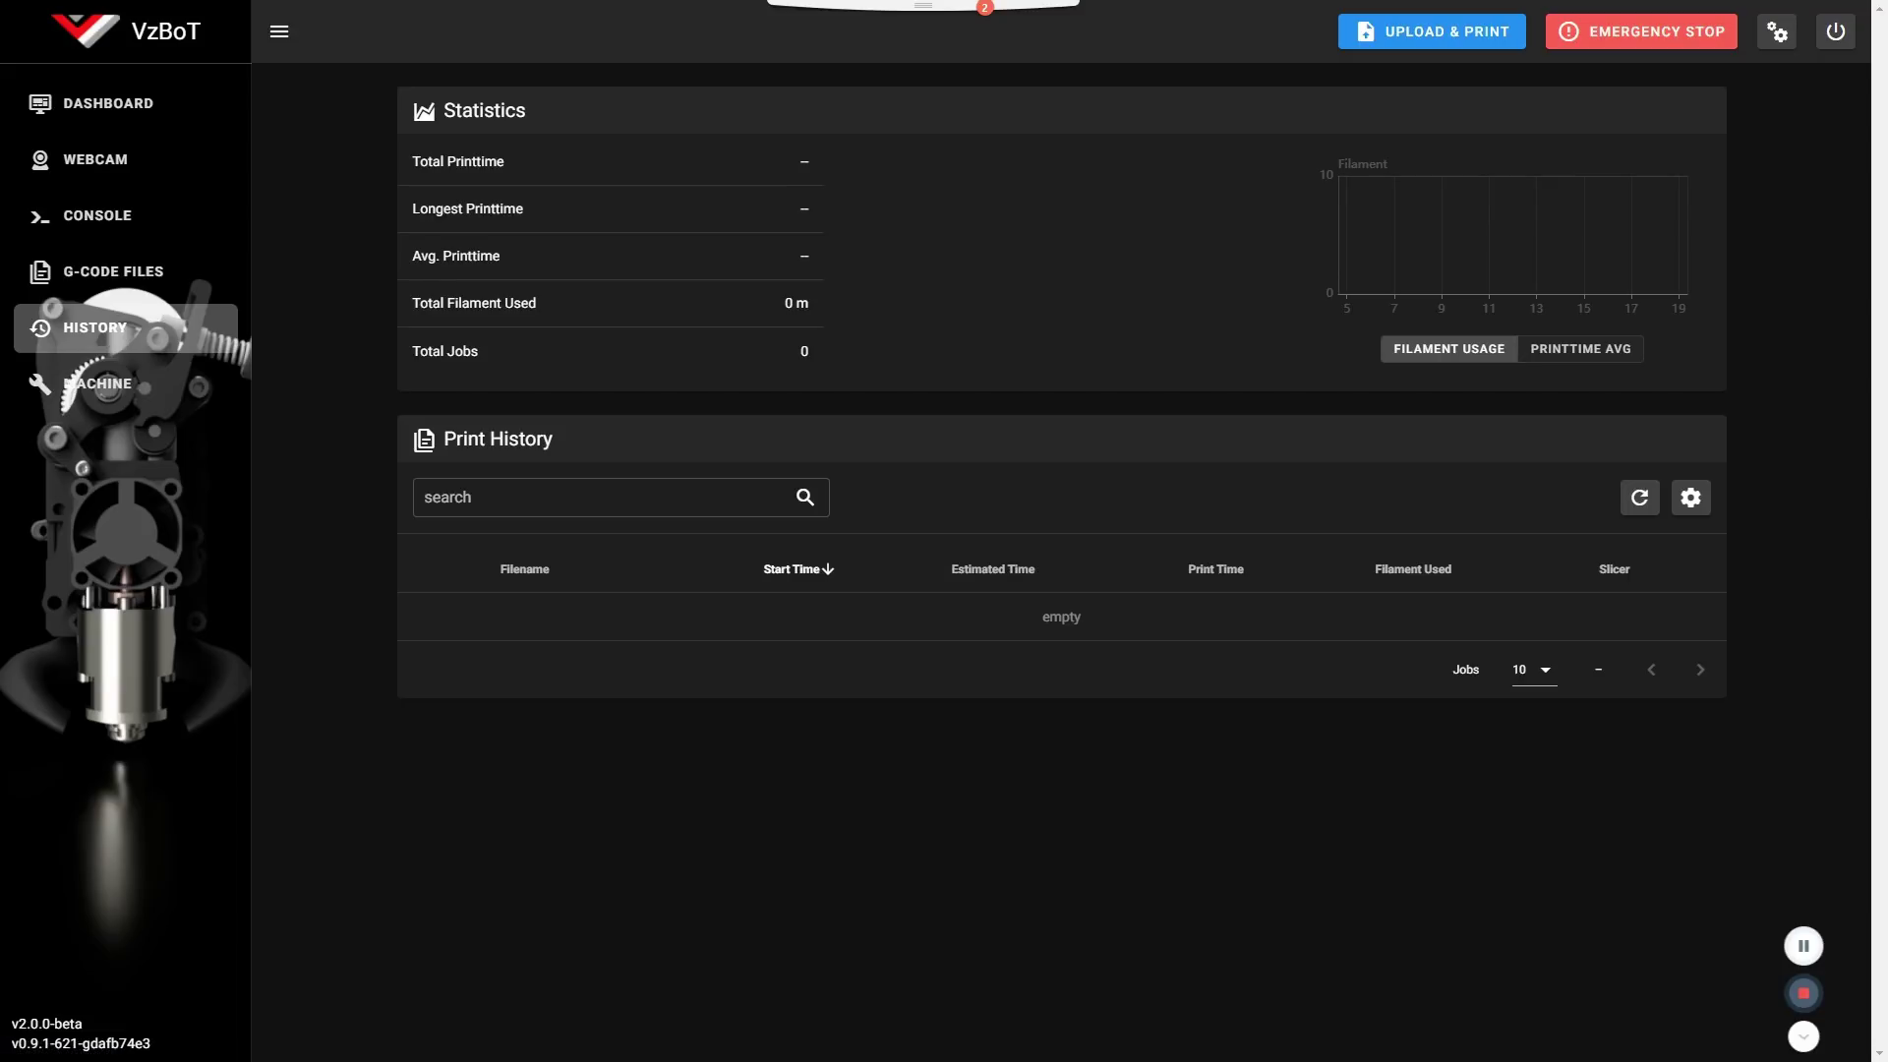
- Check the Print History column checklist and close it without changes
left_click(1691, 499)
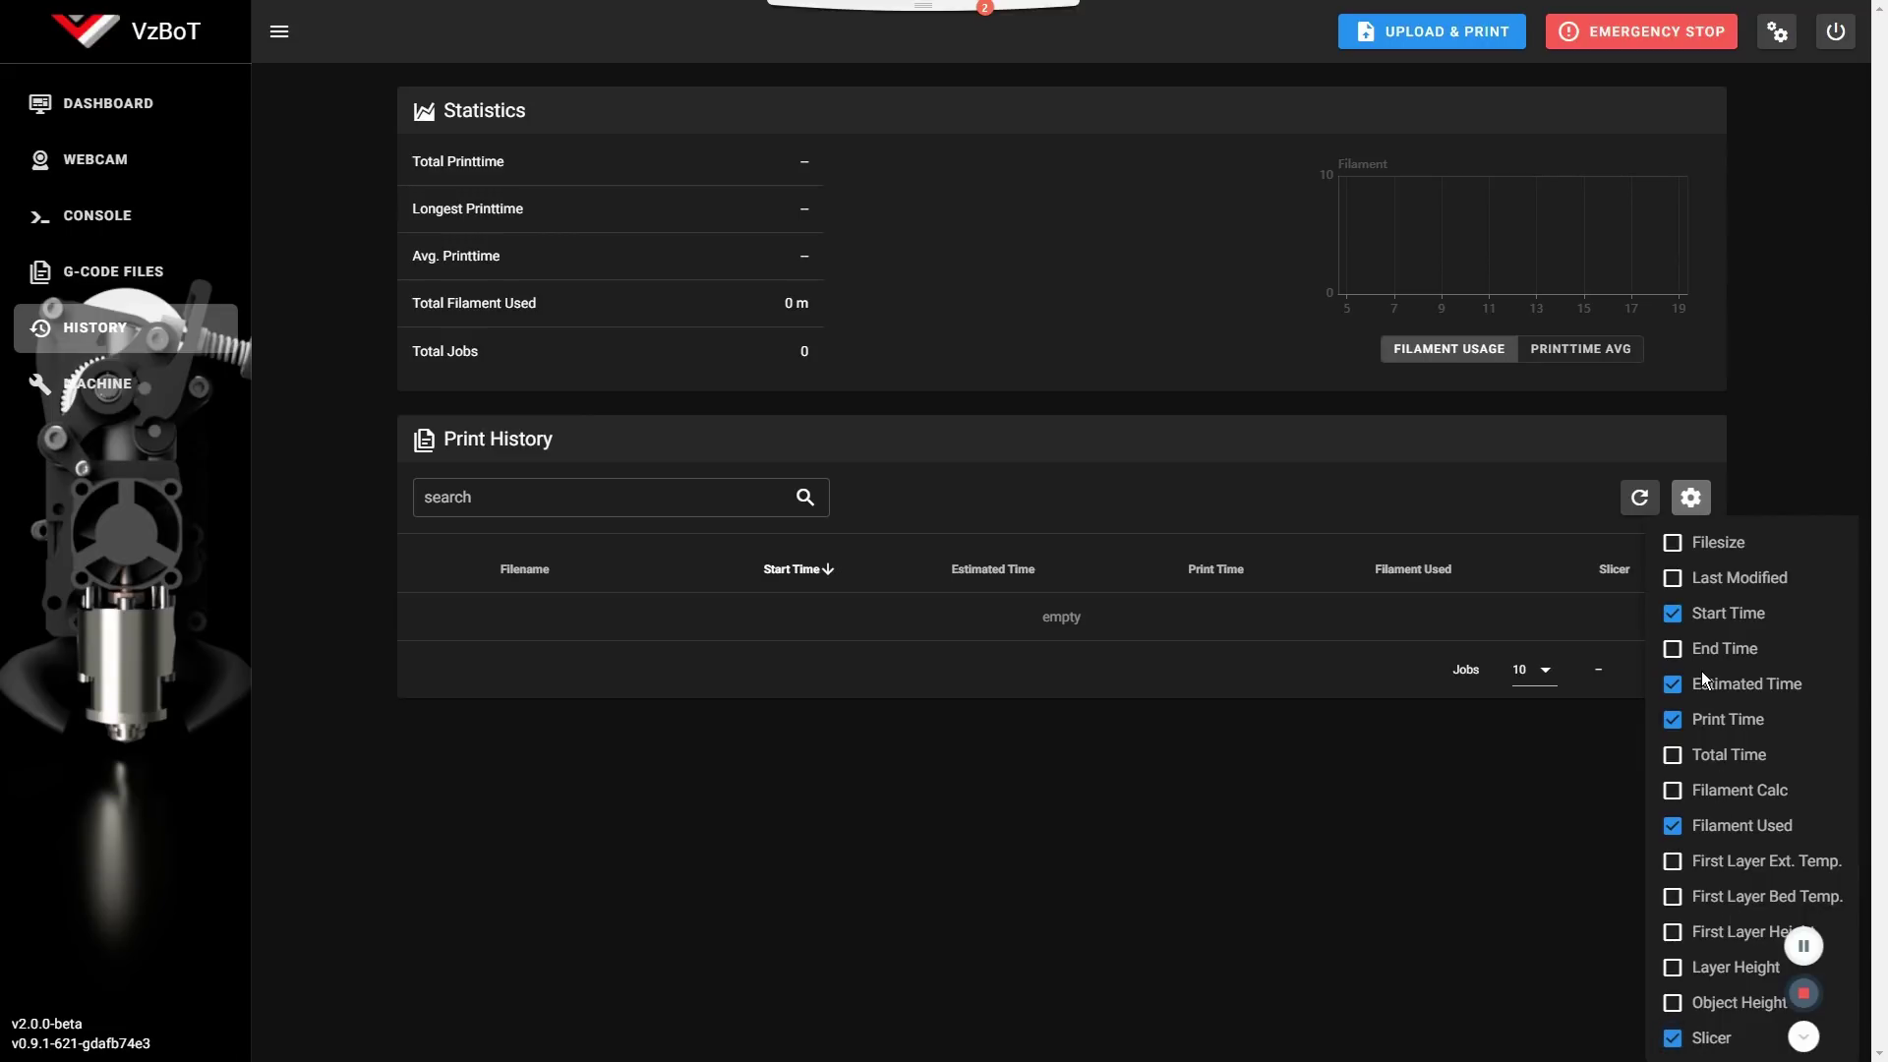
left_click(1355, 878)
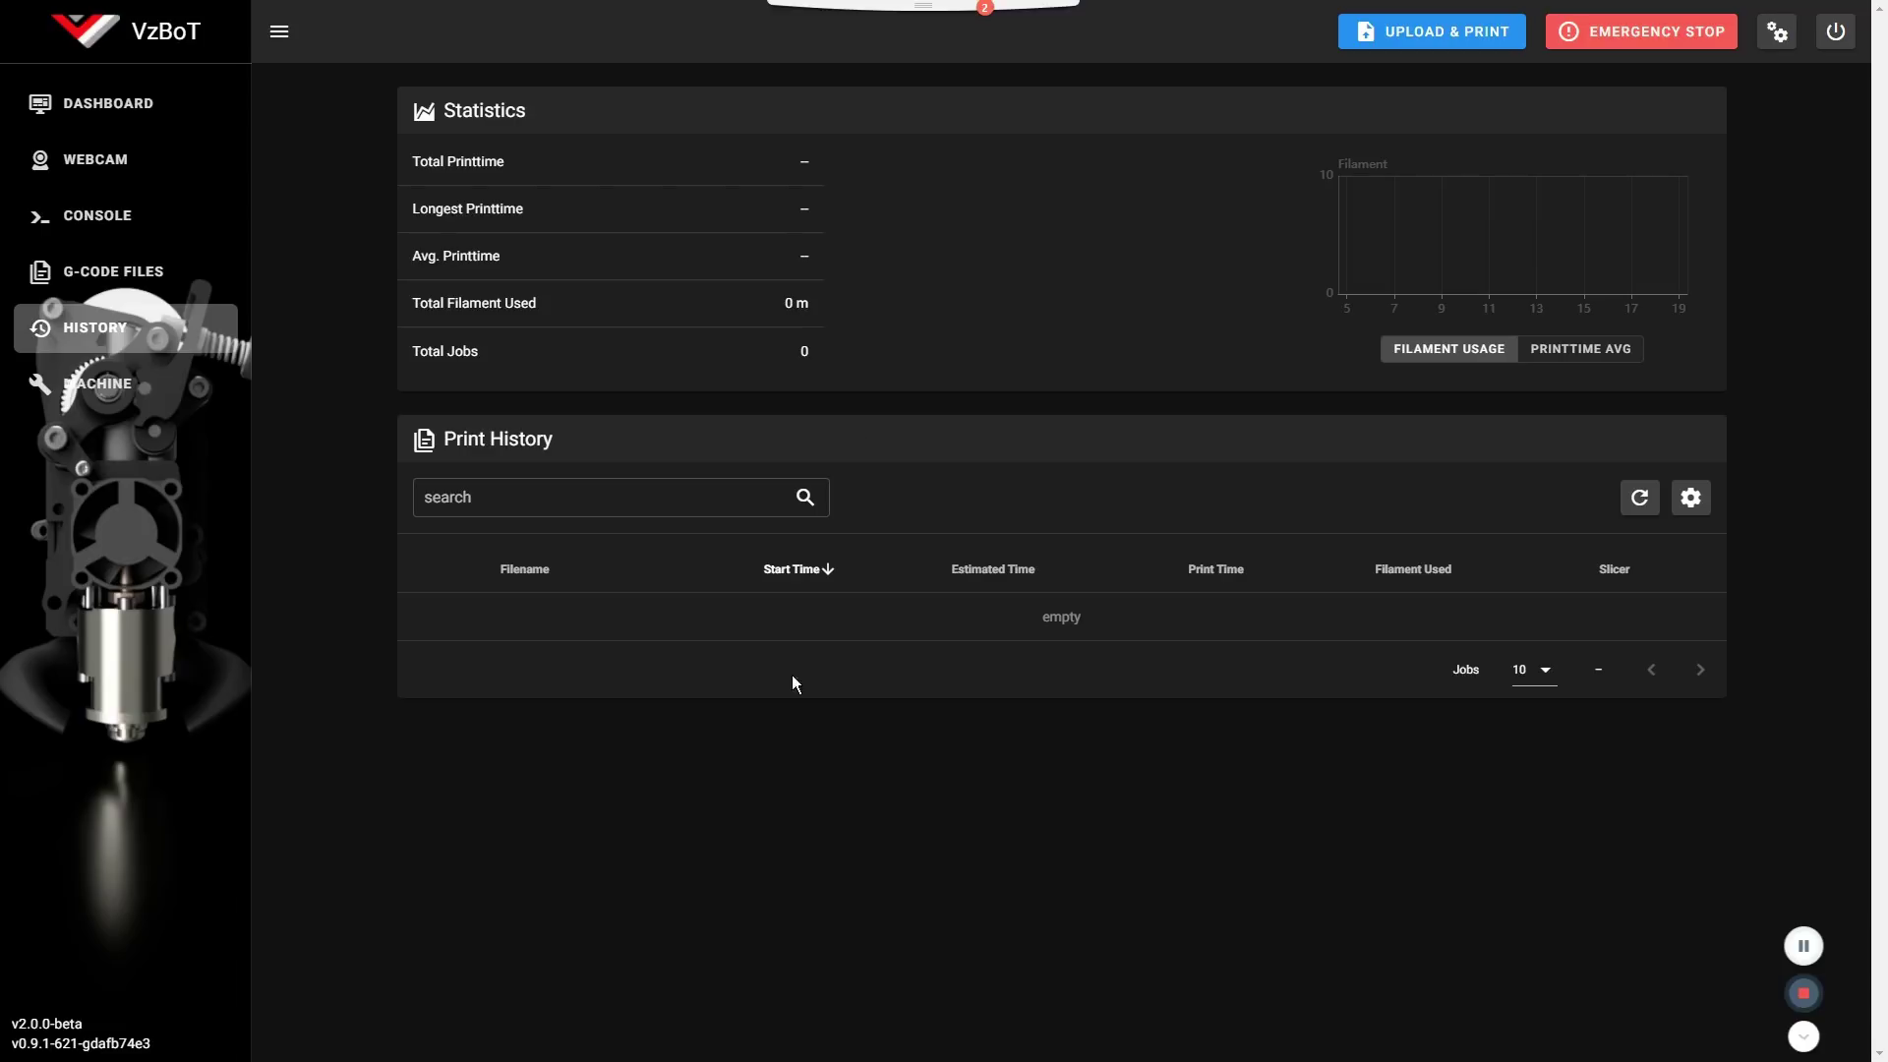
- Open the Machine page and highlight the mcu rpi and Host architecture version lines
left_click(109, 386)
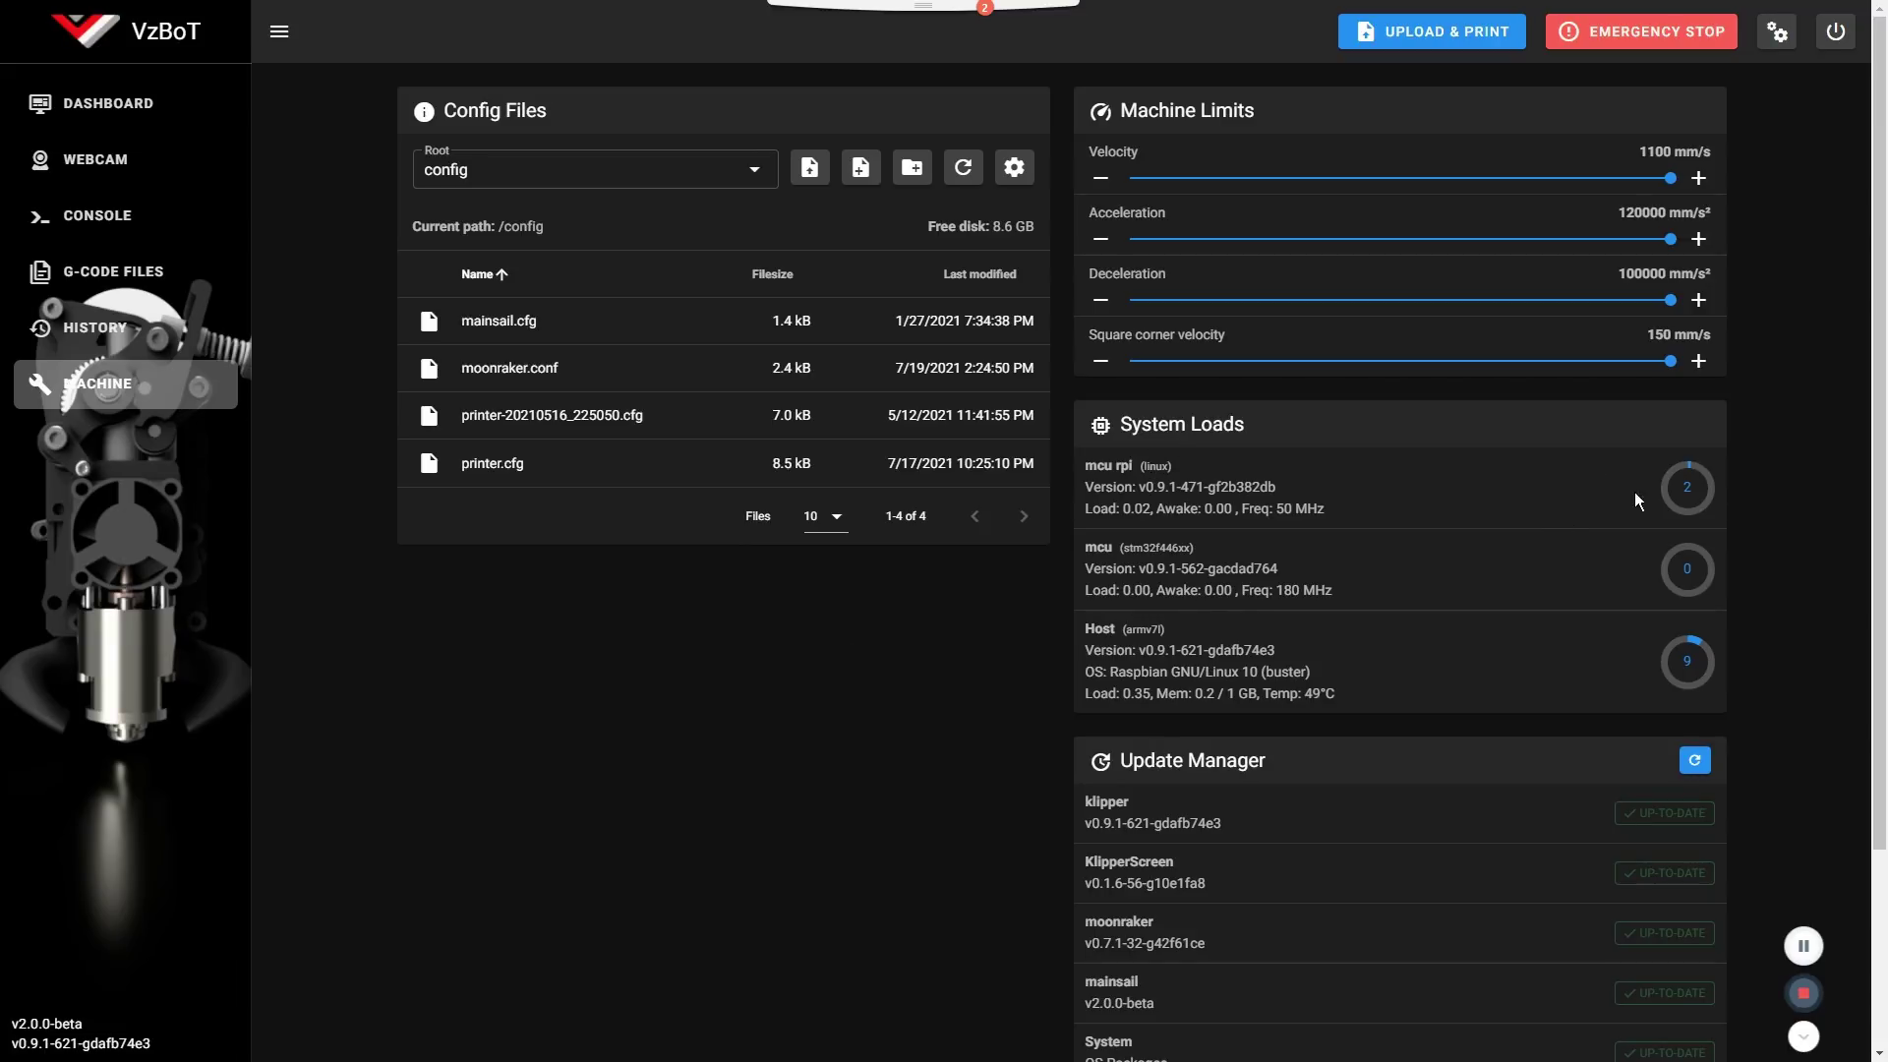
left_click_drag(1083, 468, 1132, 488)
left_click(1131, 556)
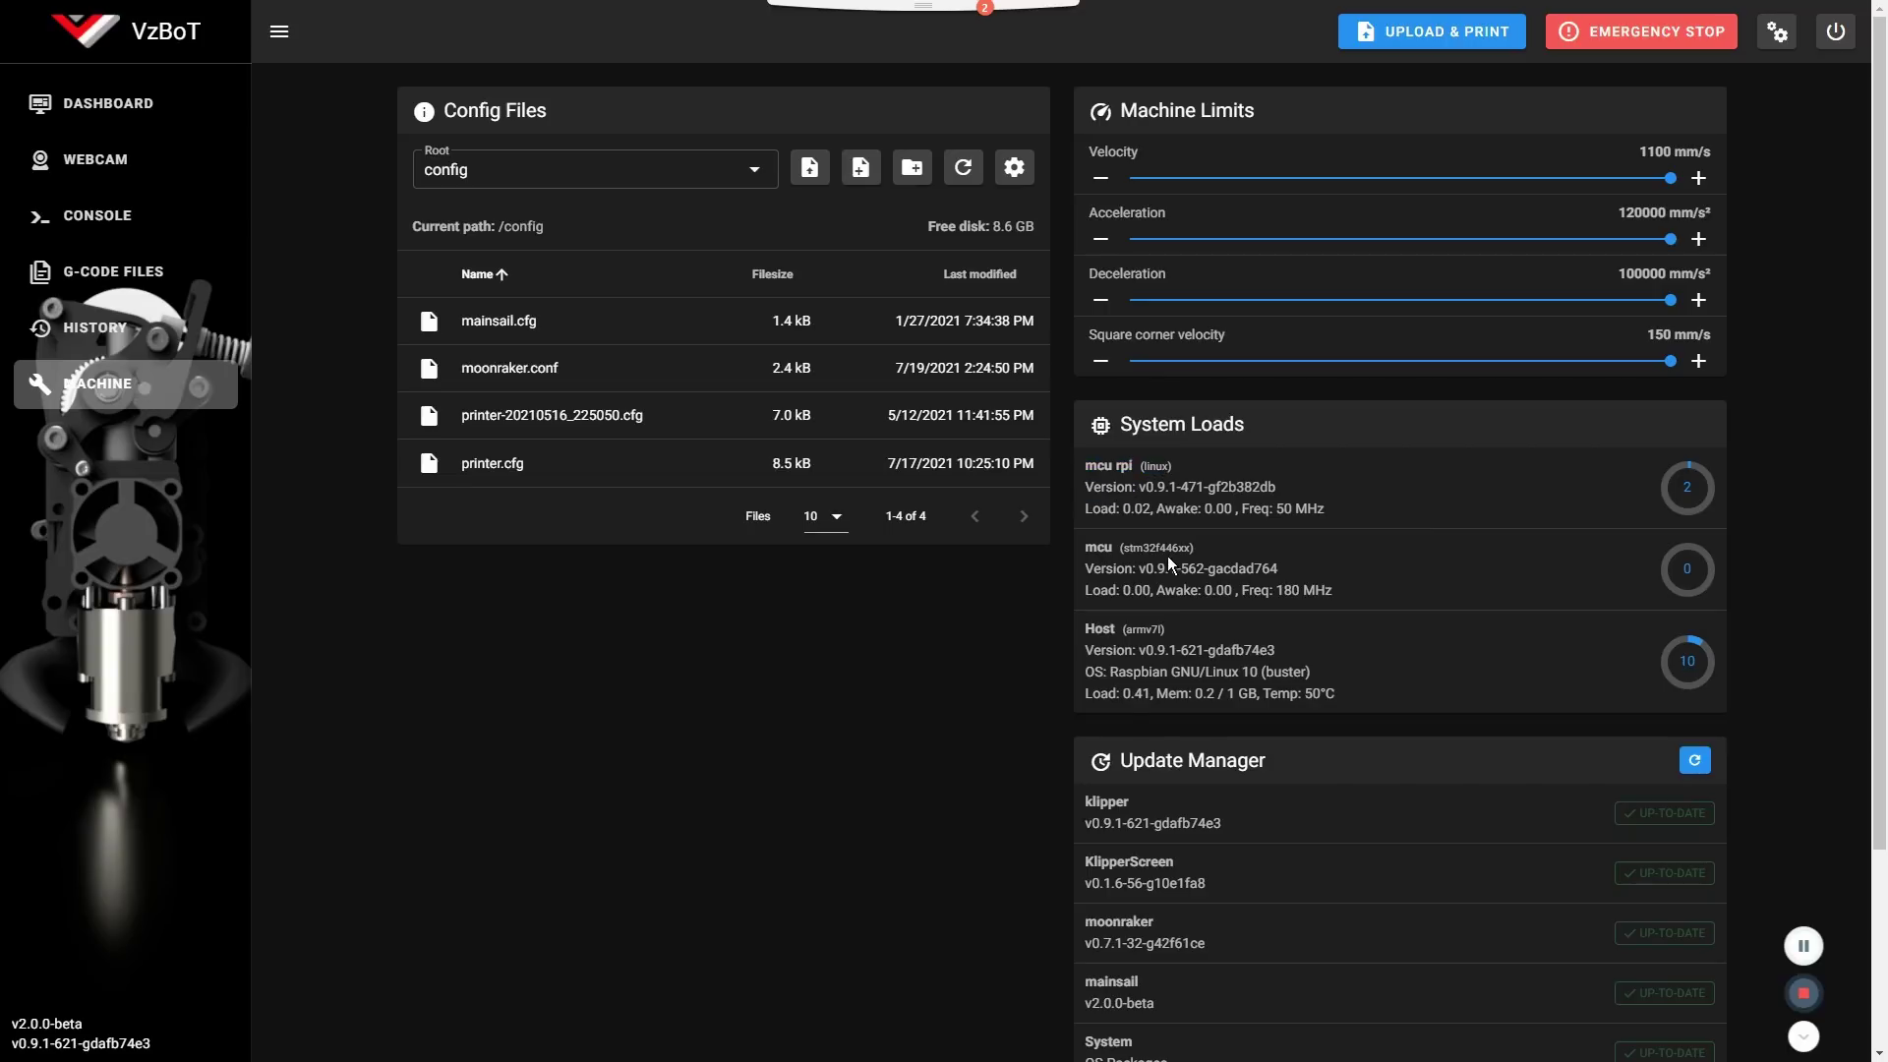
double_click(1094, 557)
left_click_drag(1084, 467, 1134, 475)
left_click_drag(1308, 651, 1120, 634)
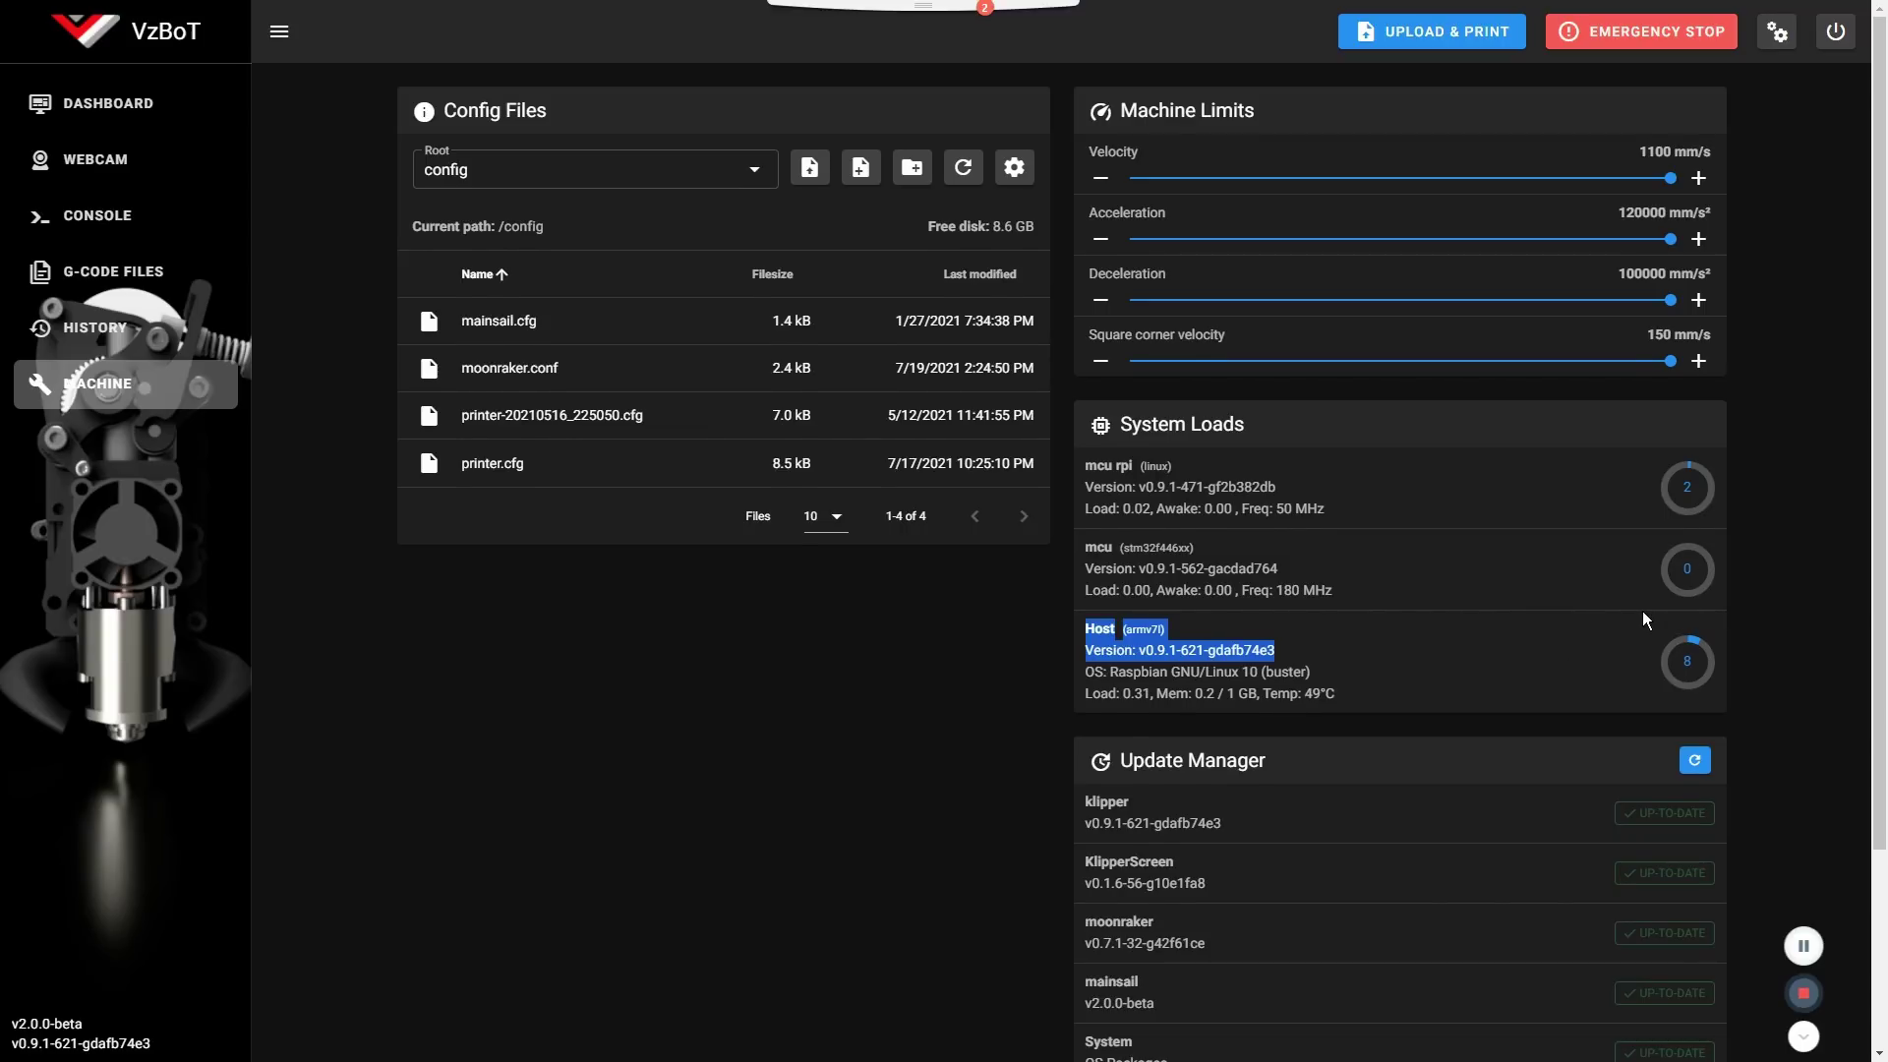
scroll(1642, 612, "down", 3)
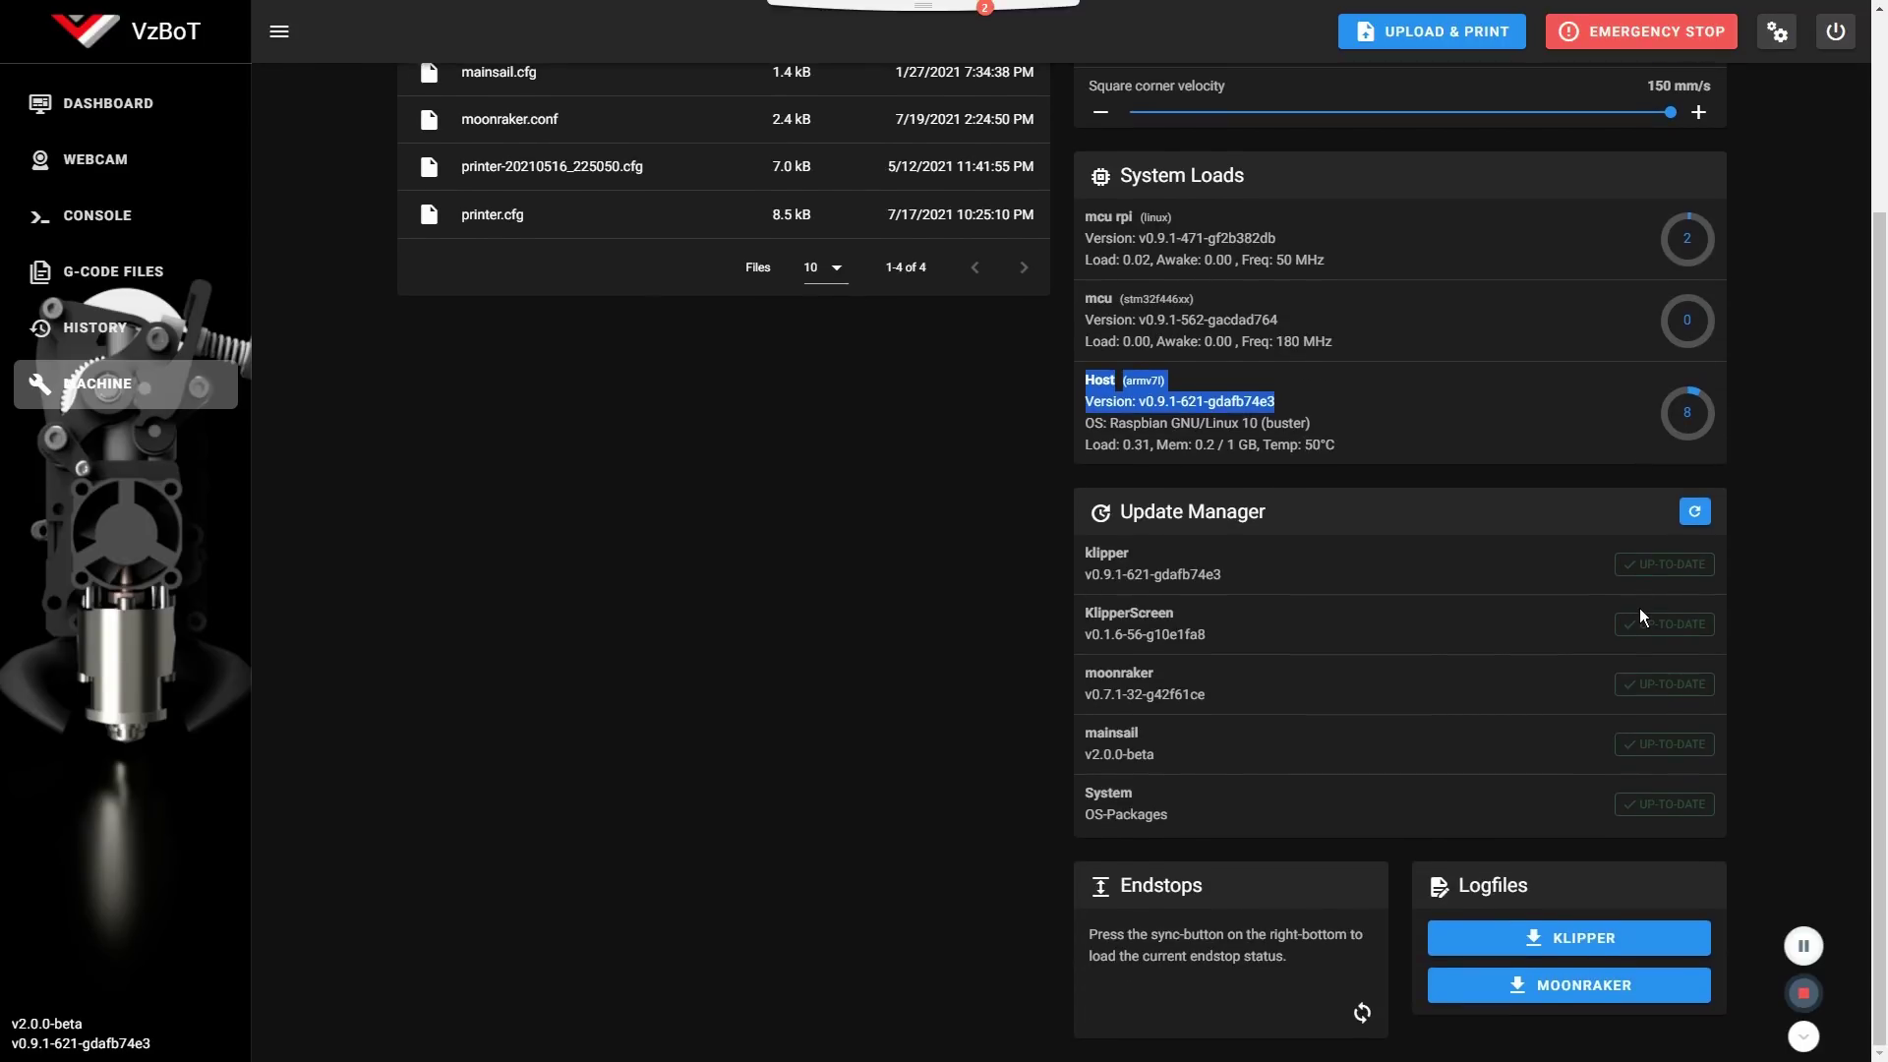
scroll(1640, 611, "up", 3)
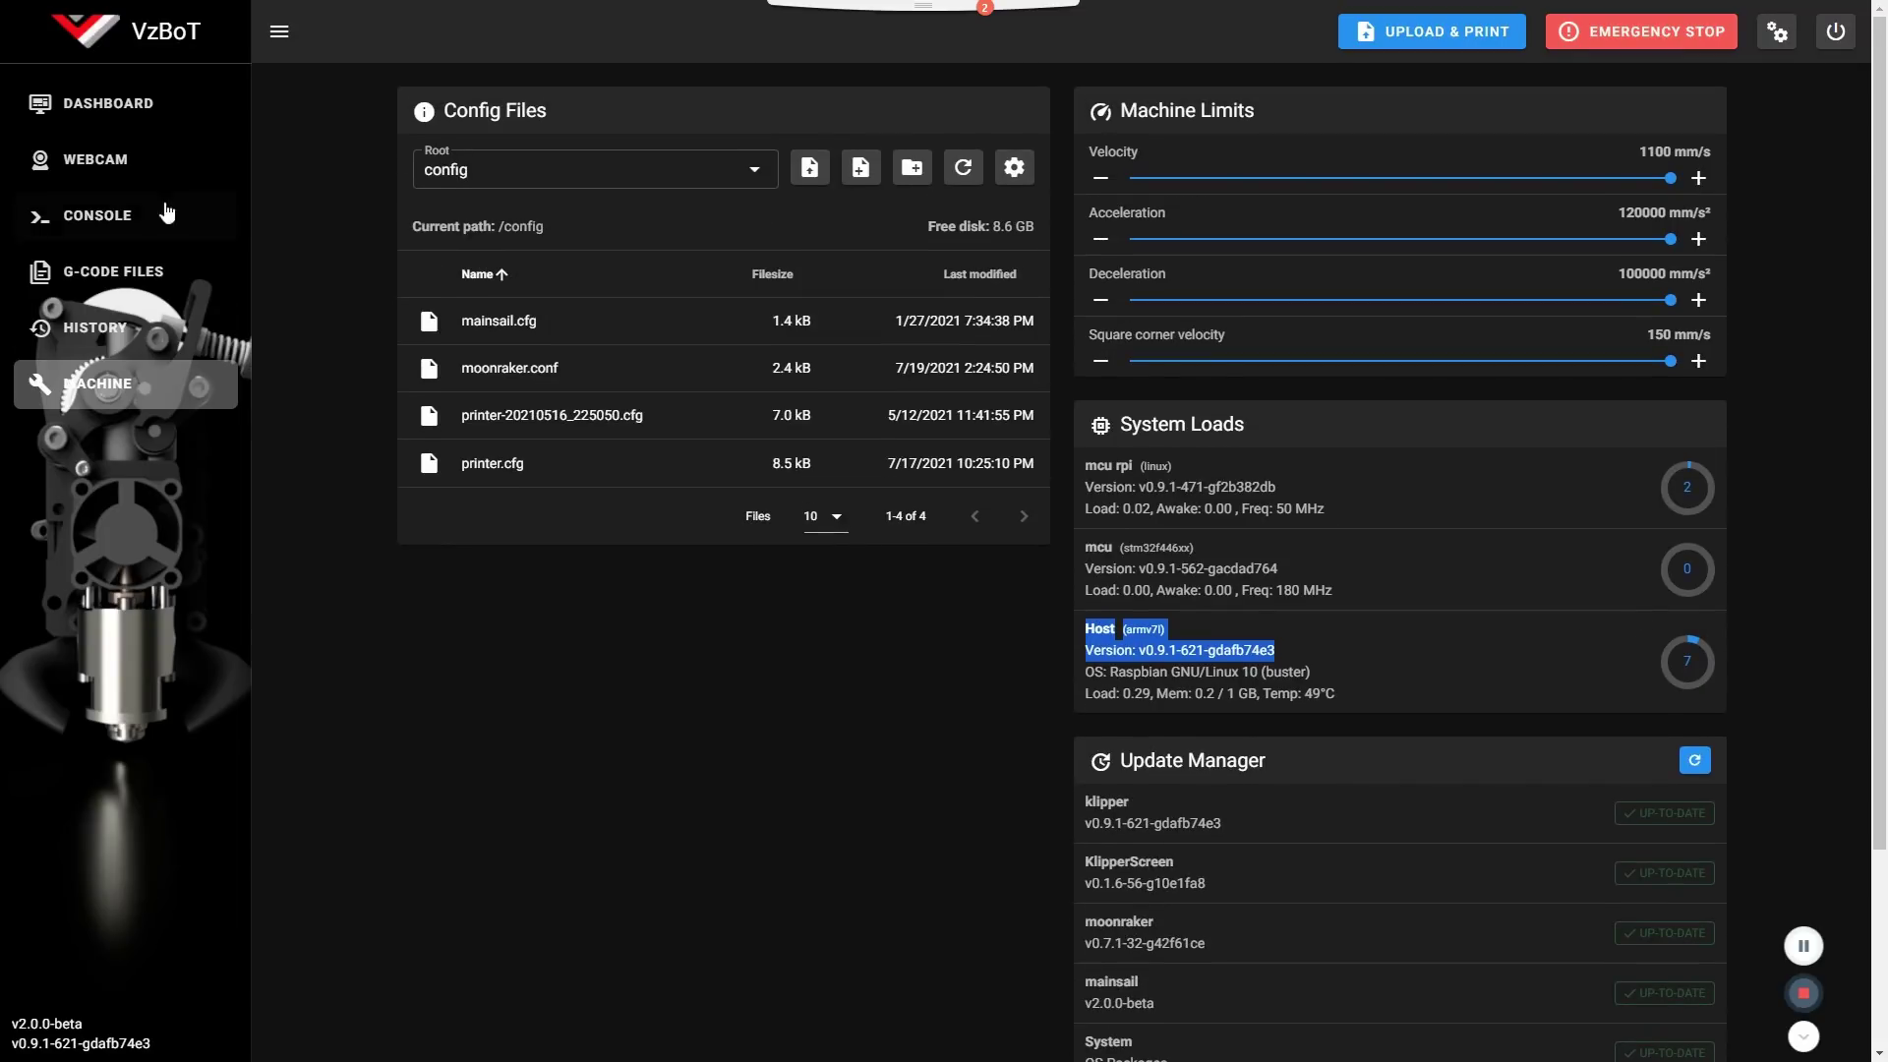
- Scroll through the dashboard, then return to the top of the Machine page
left_click(108, 103)
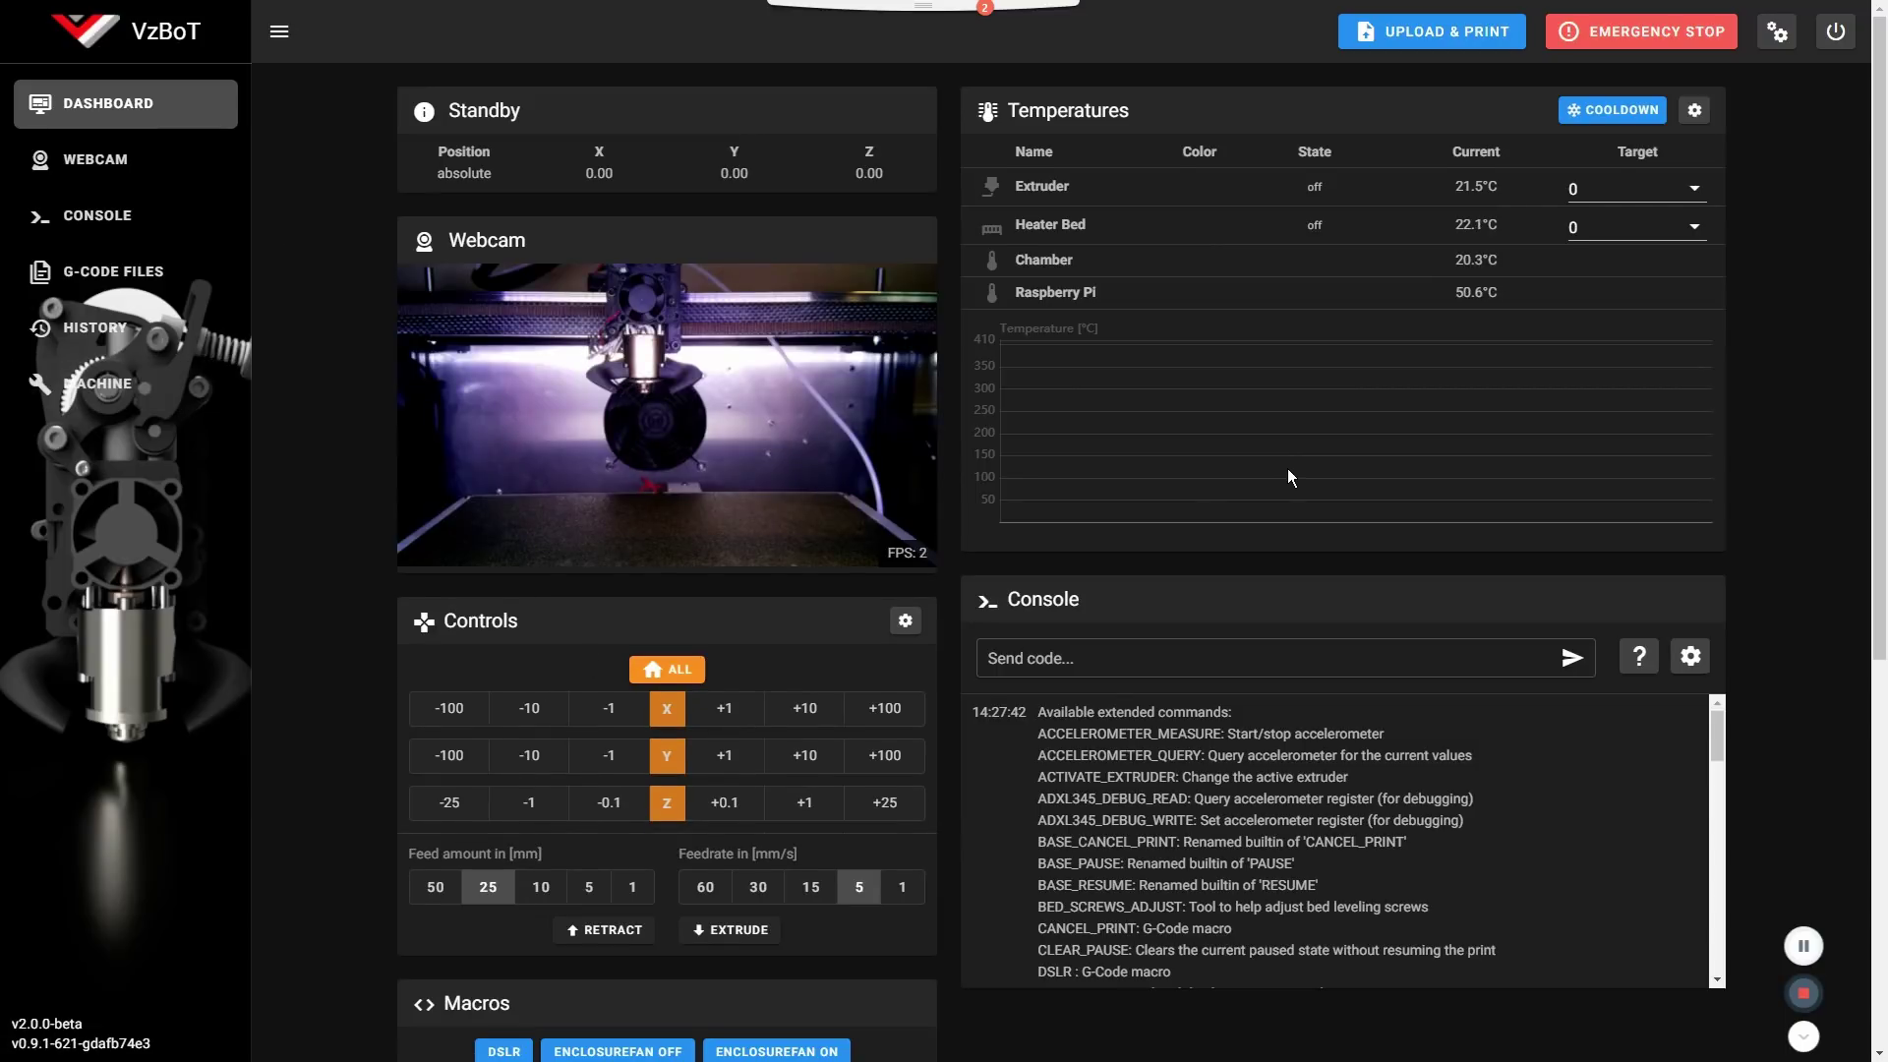
scroll(1288, 468, "down", 6)
scroll(1288, 477, "down", 2)
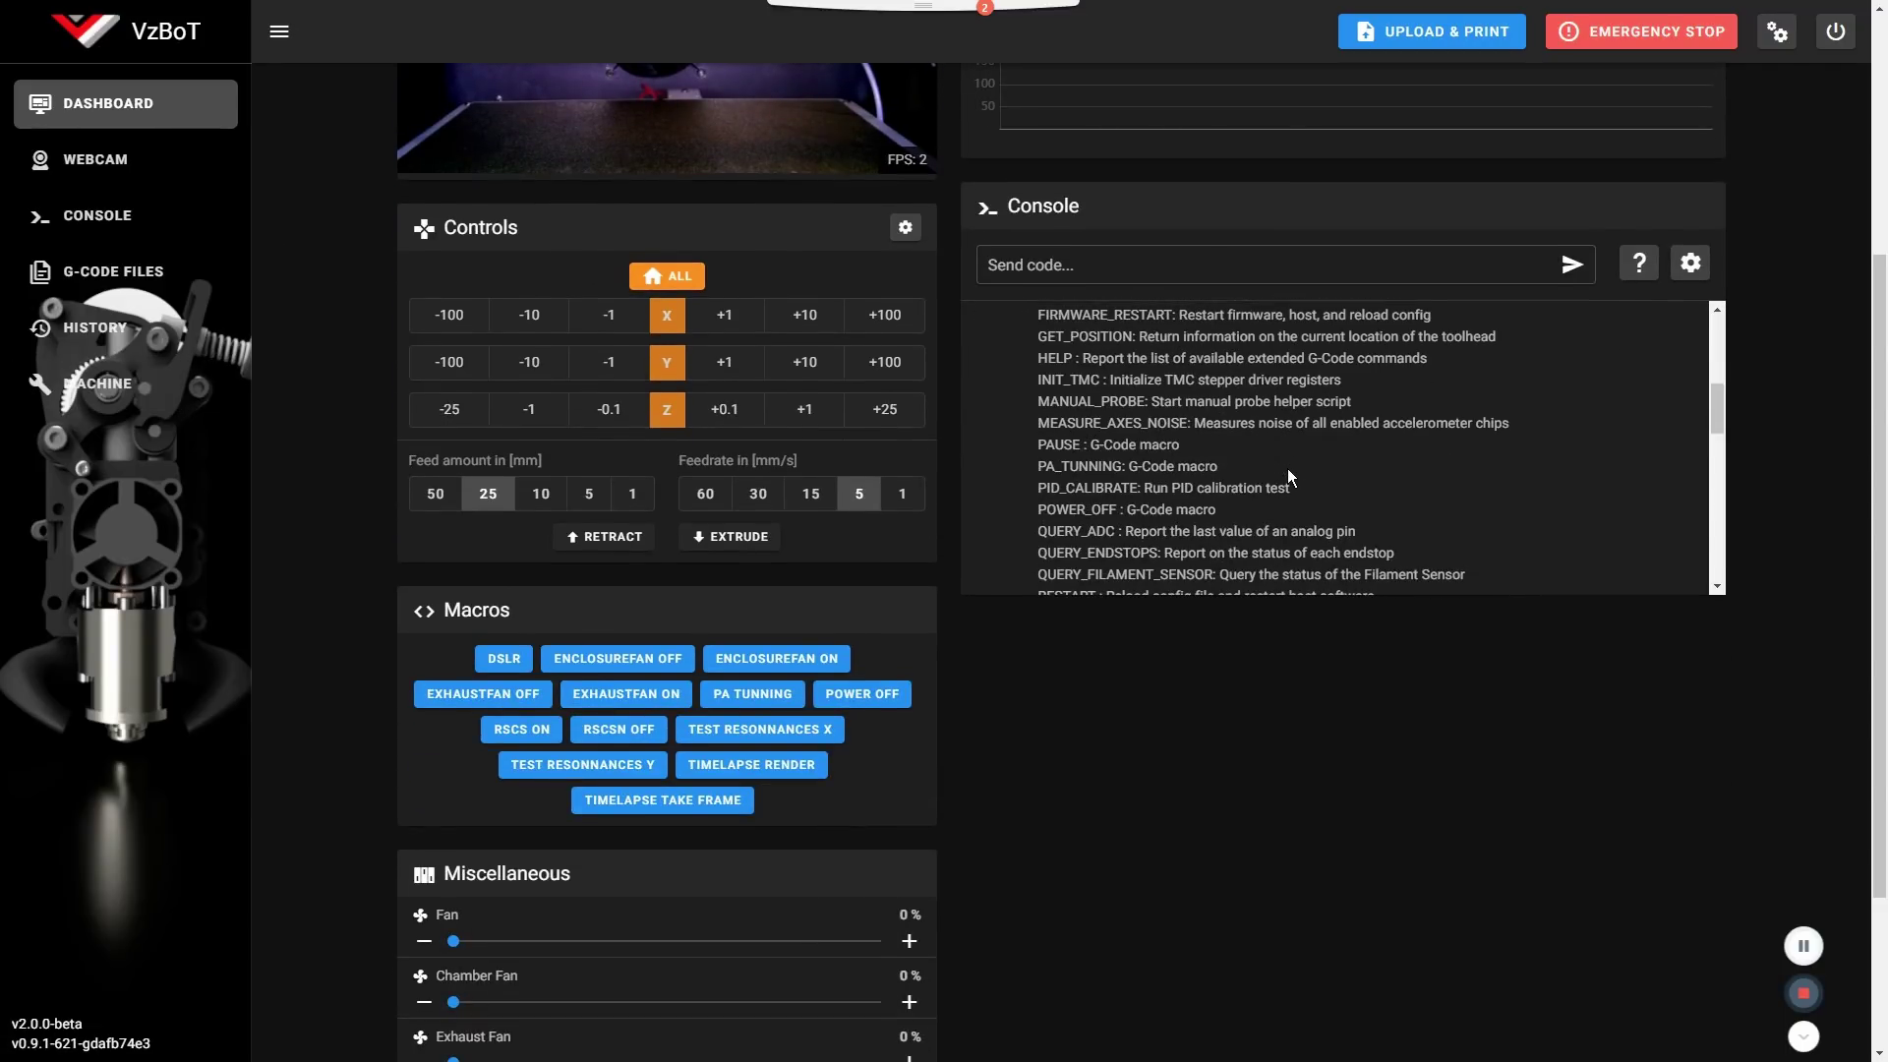
left_click(93, 383)
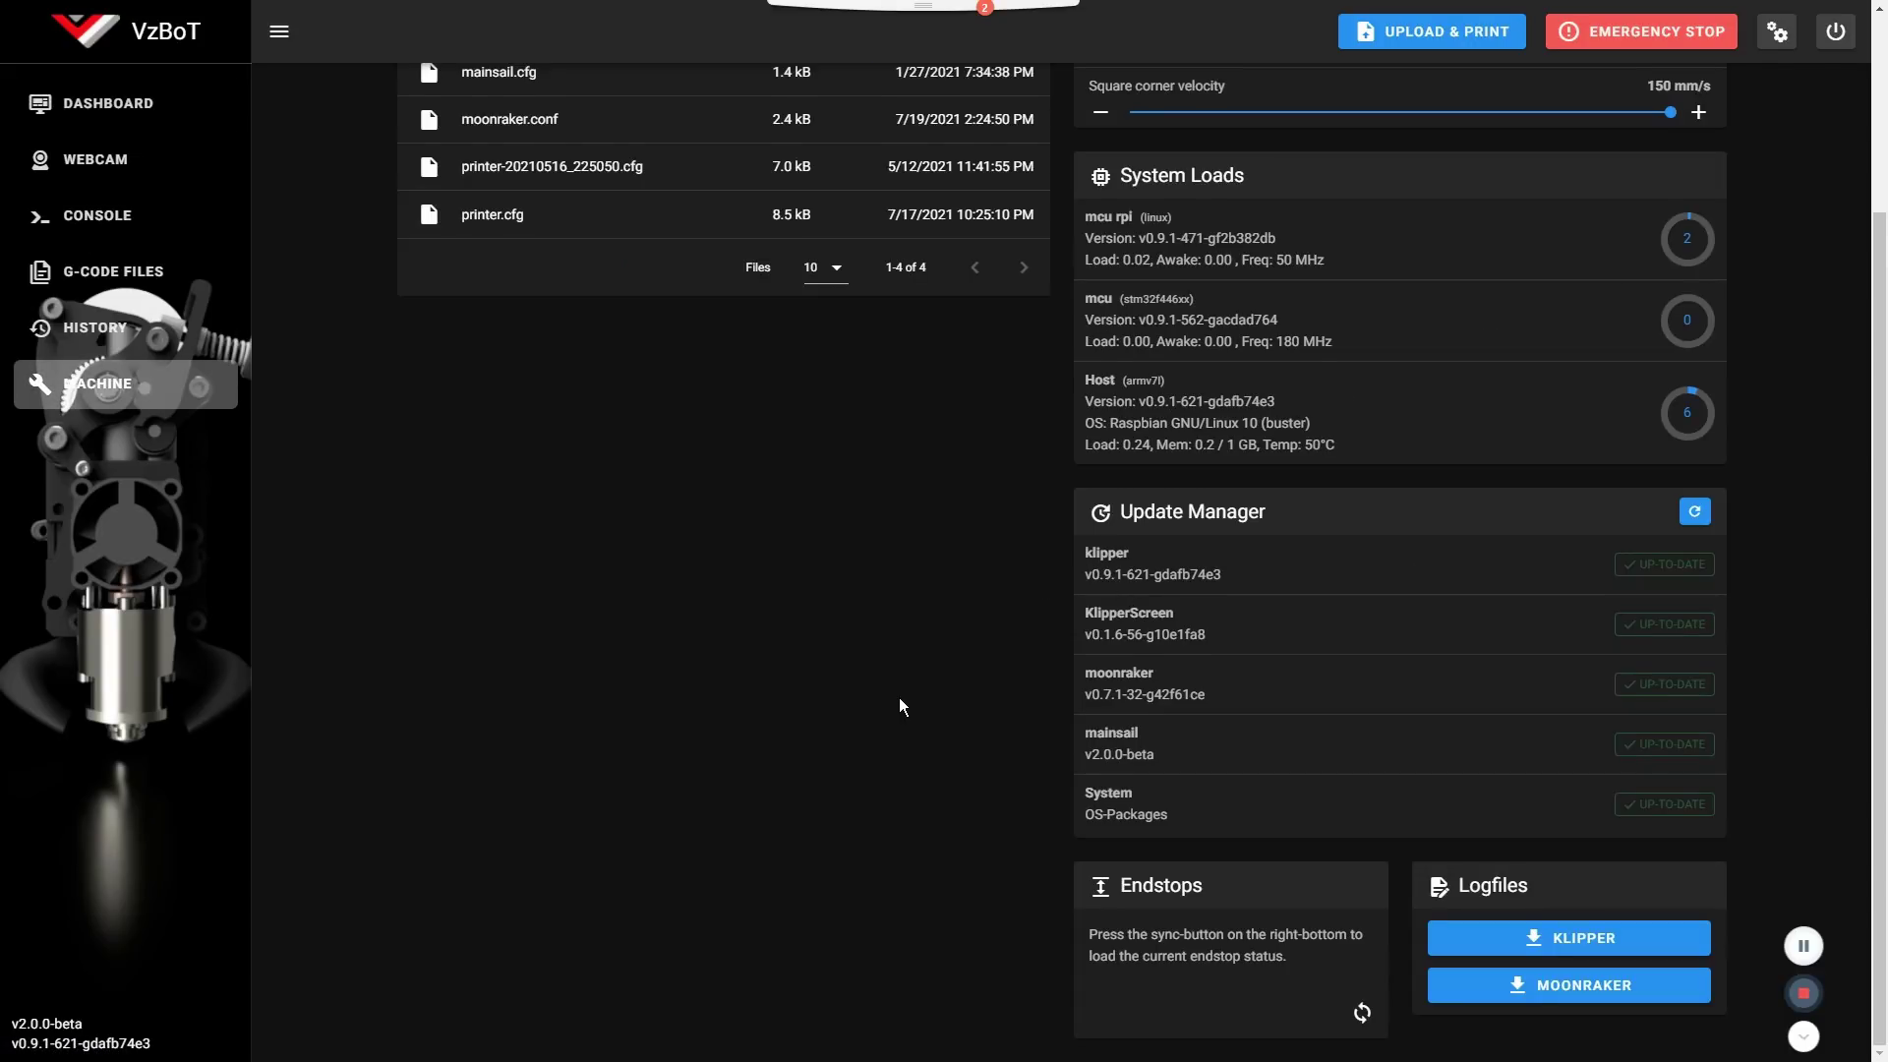
scroll(899, 698, "up", 3)
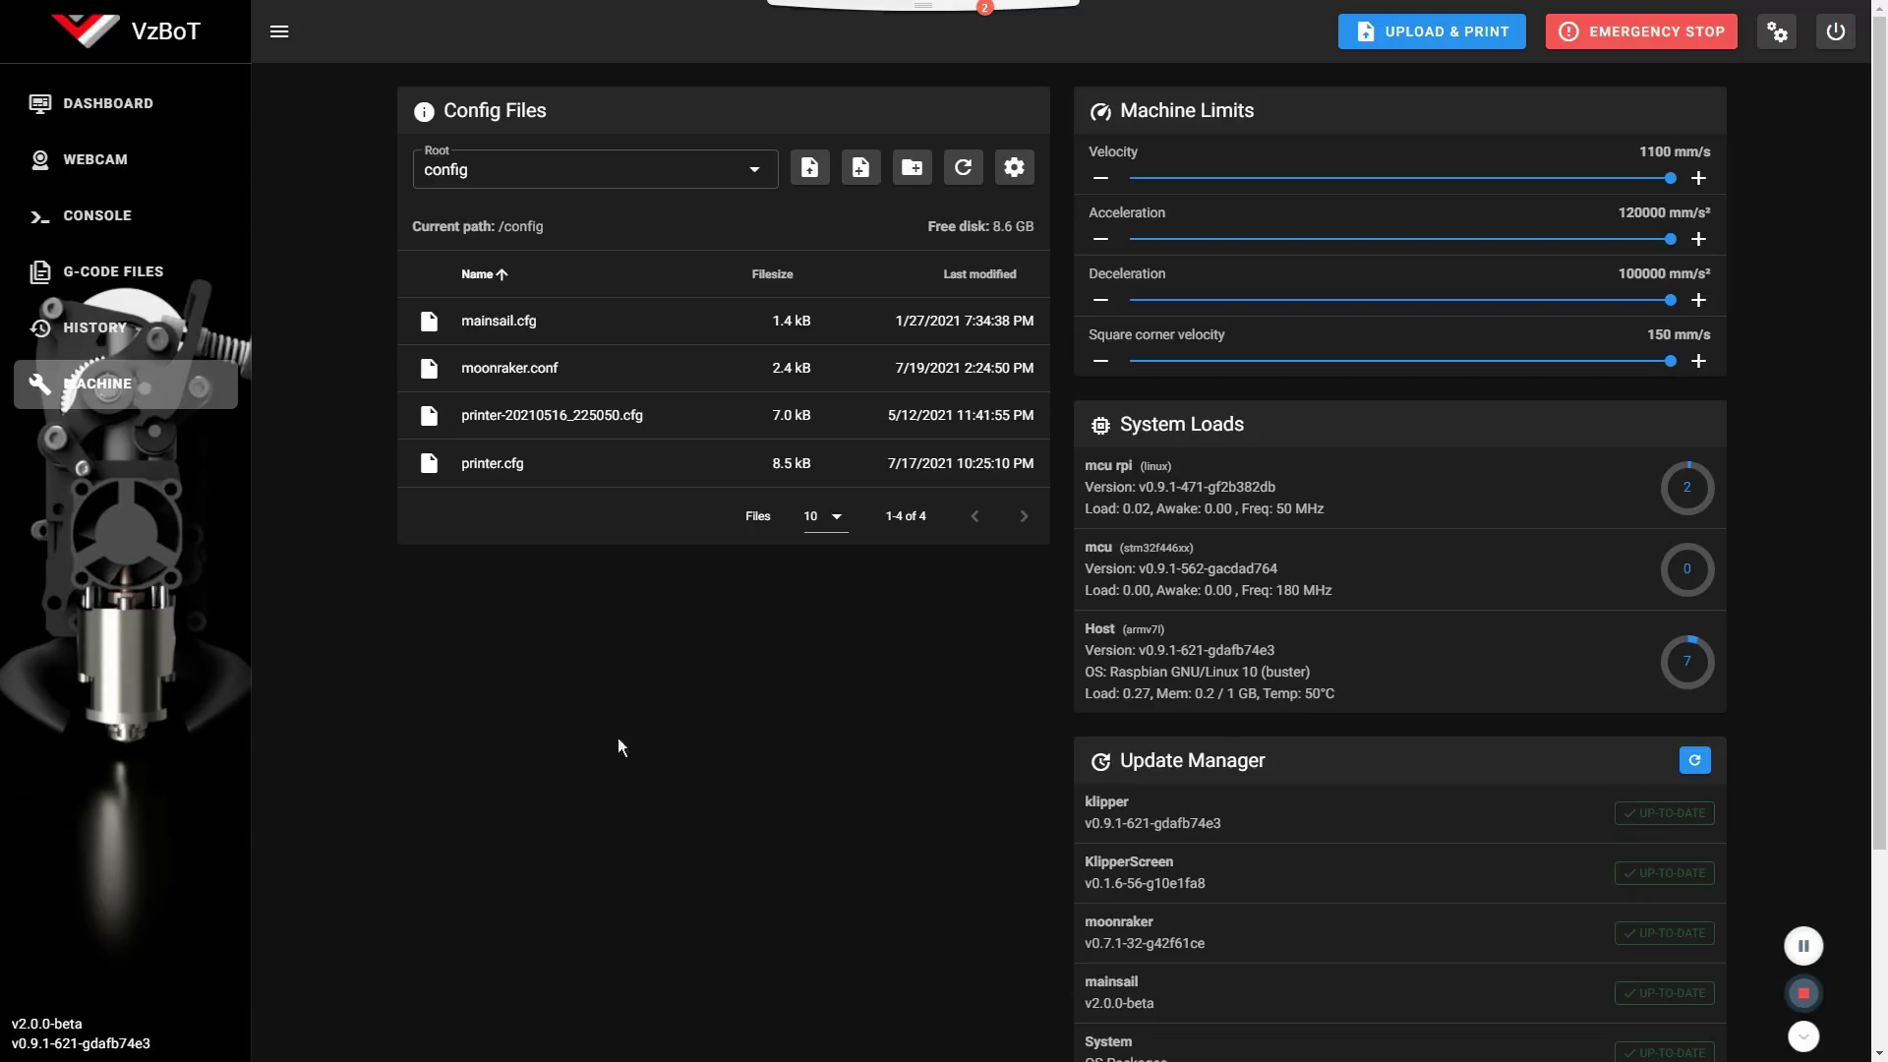
- Restart the Moonraker service from the dashboard power menu and retry the connection
left_click(103, 103)
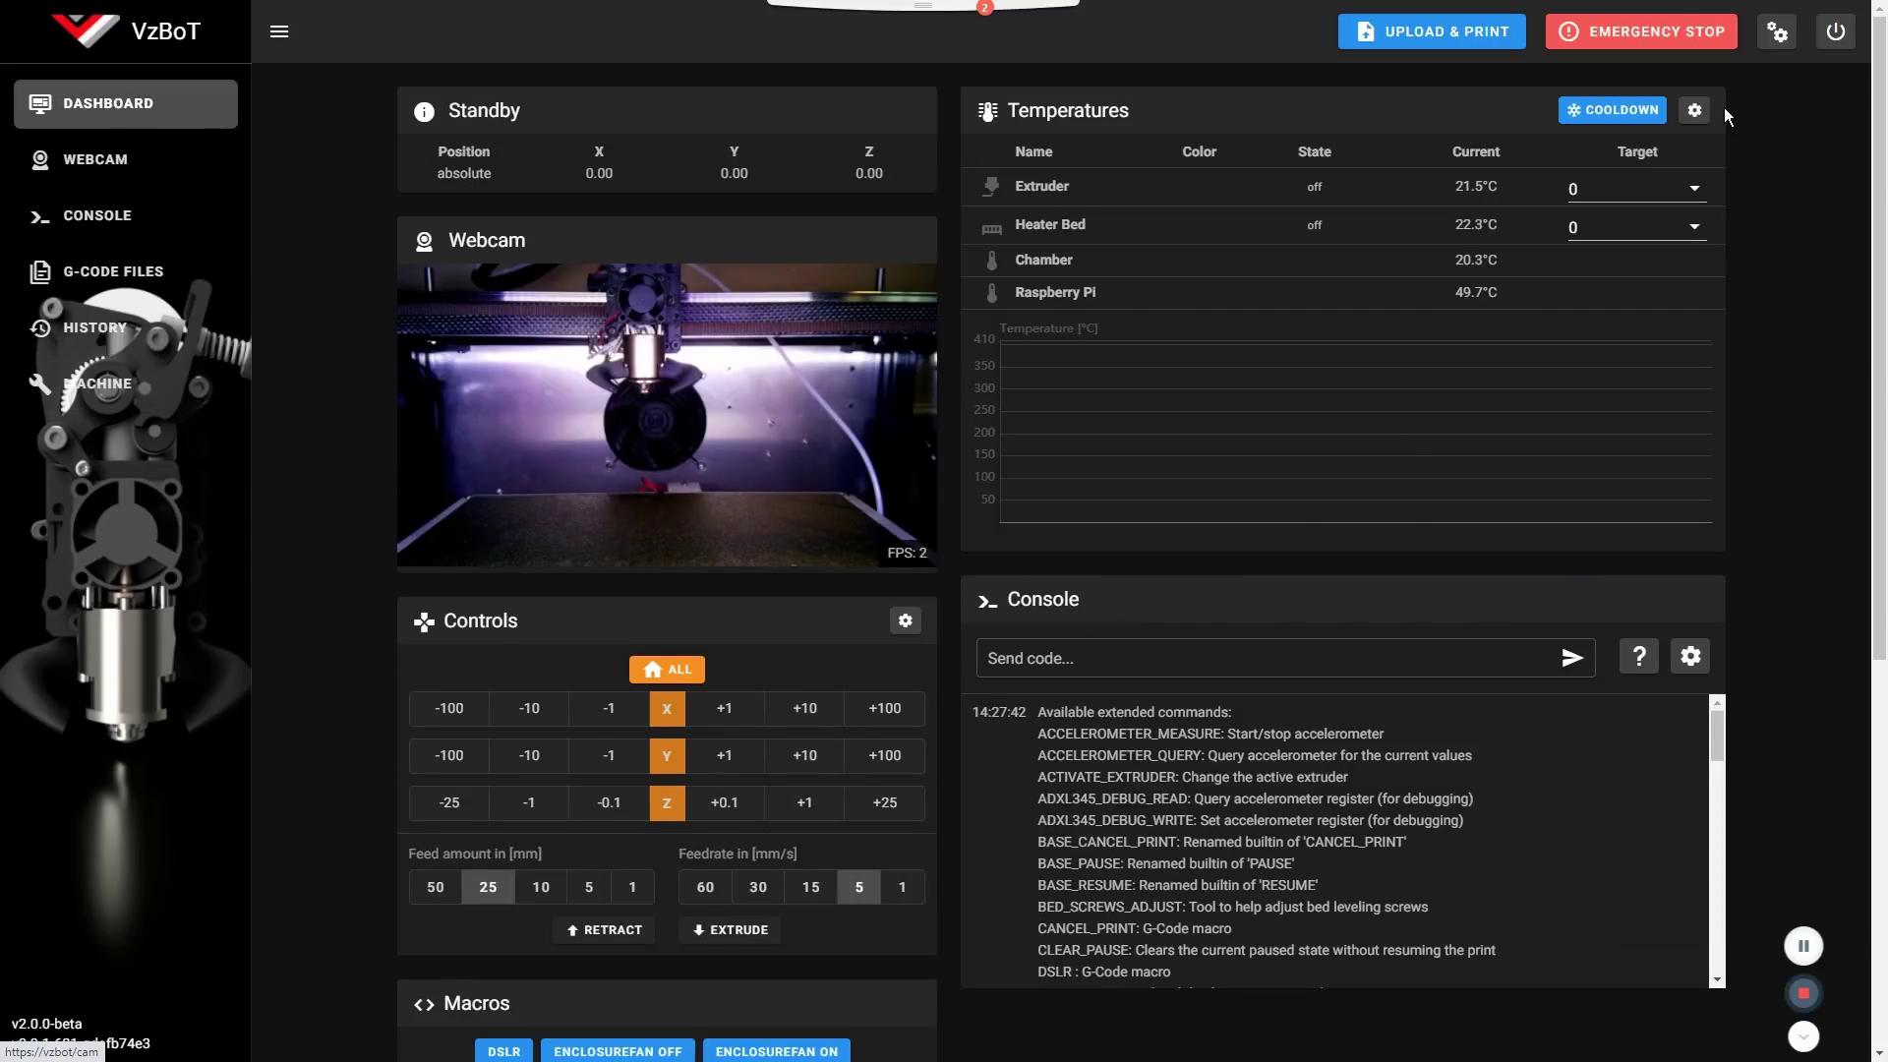
left_click(1835, 31)
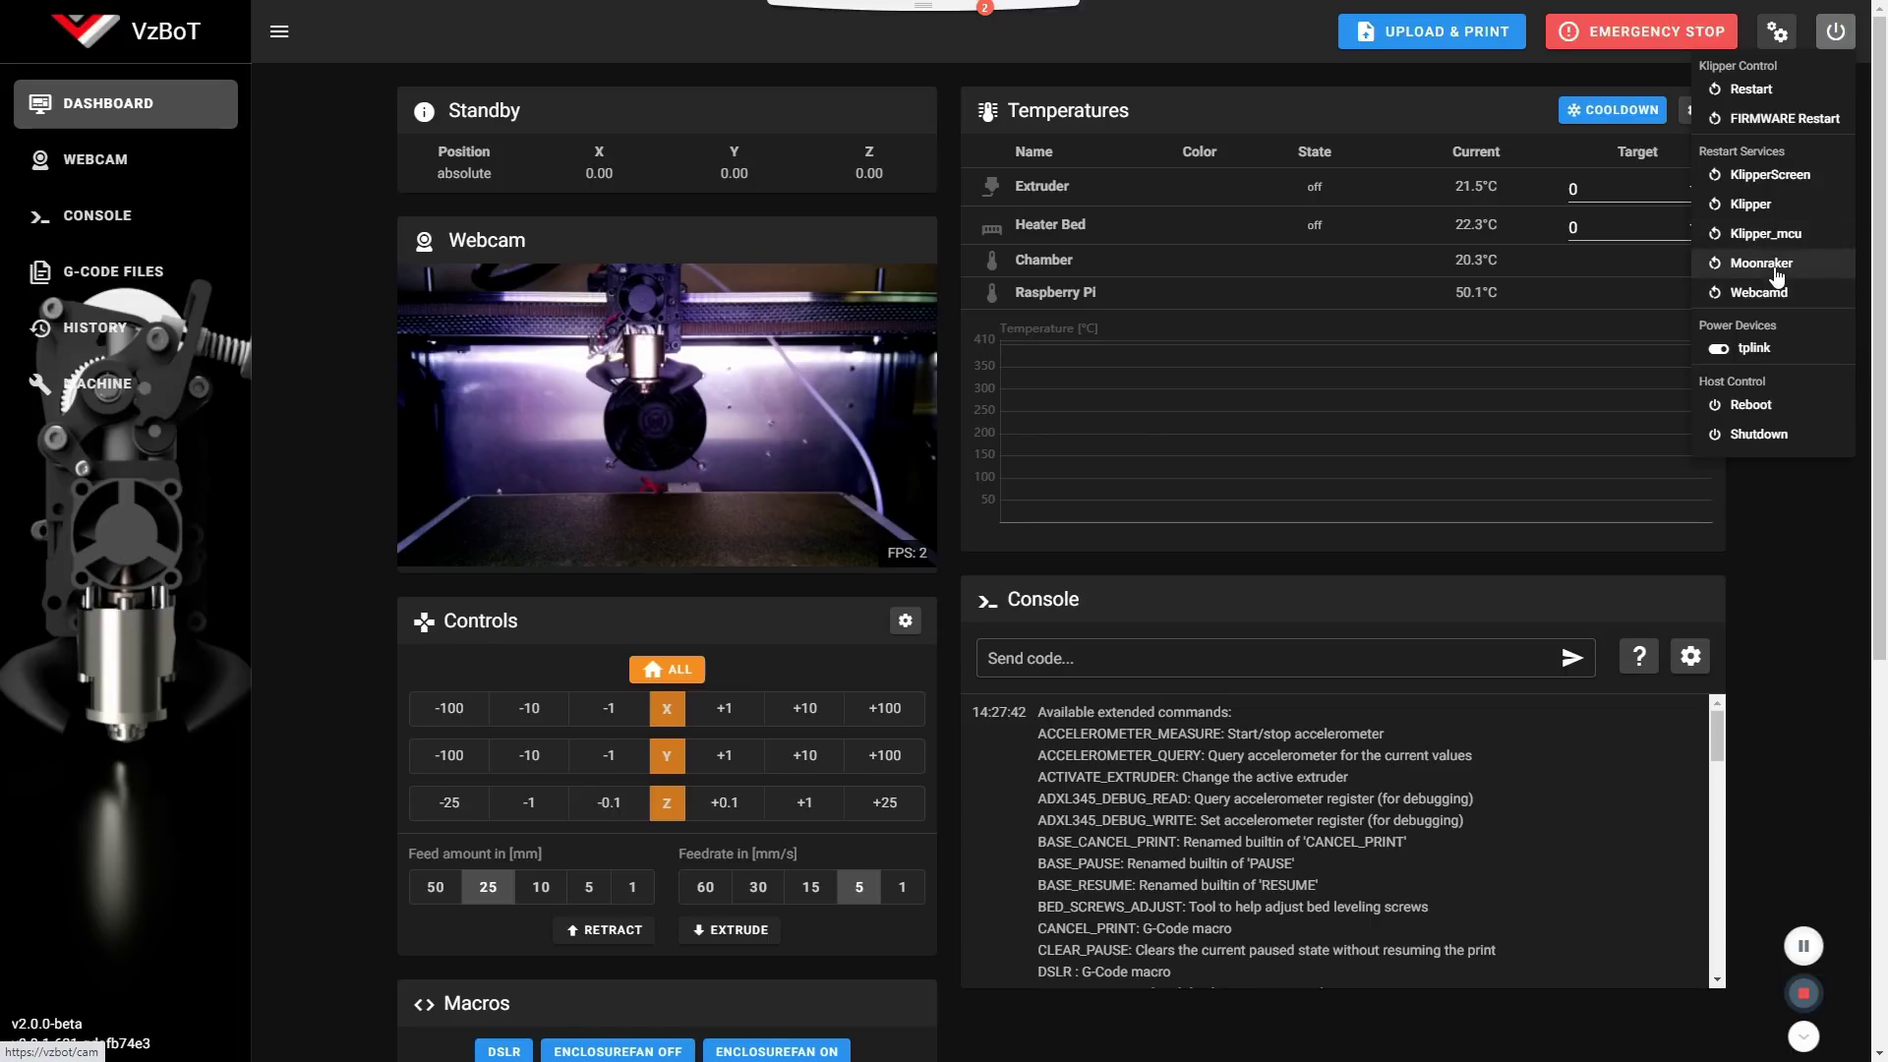
left_click(1776, 268)
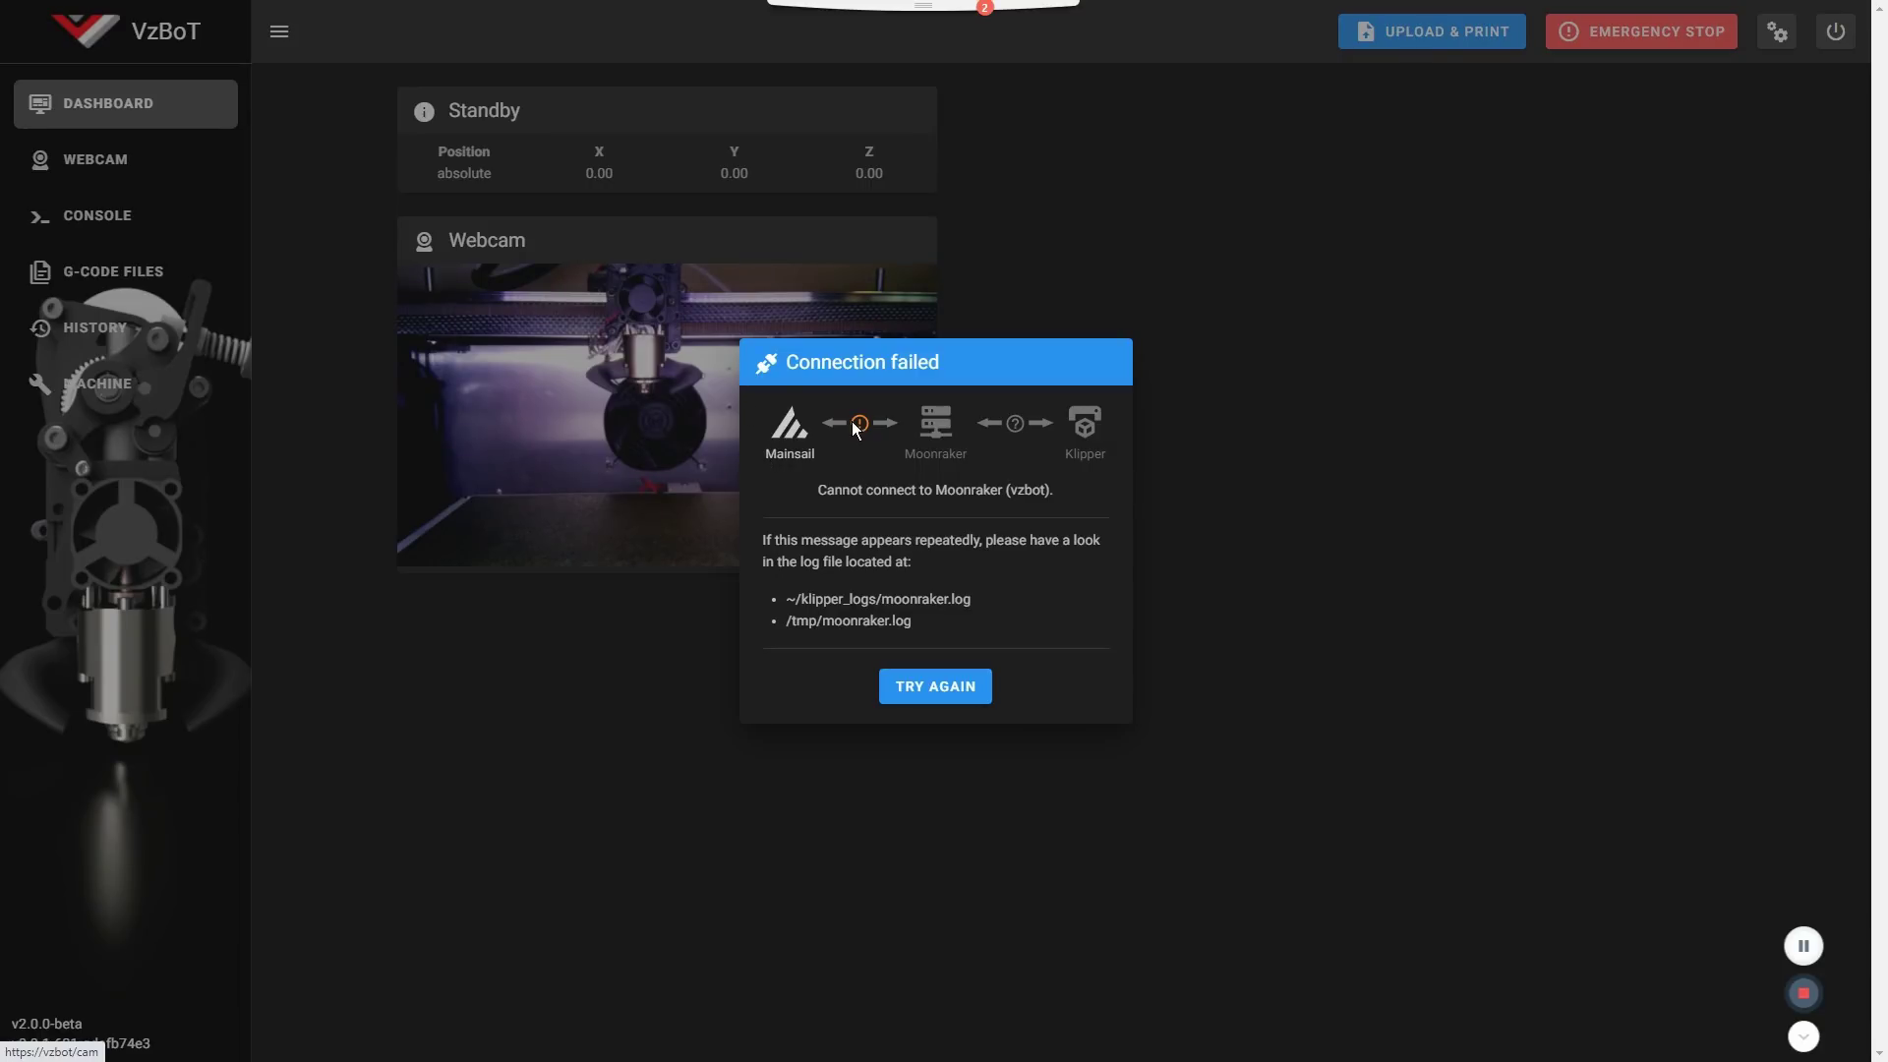
left_click(943, 694)
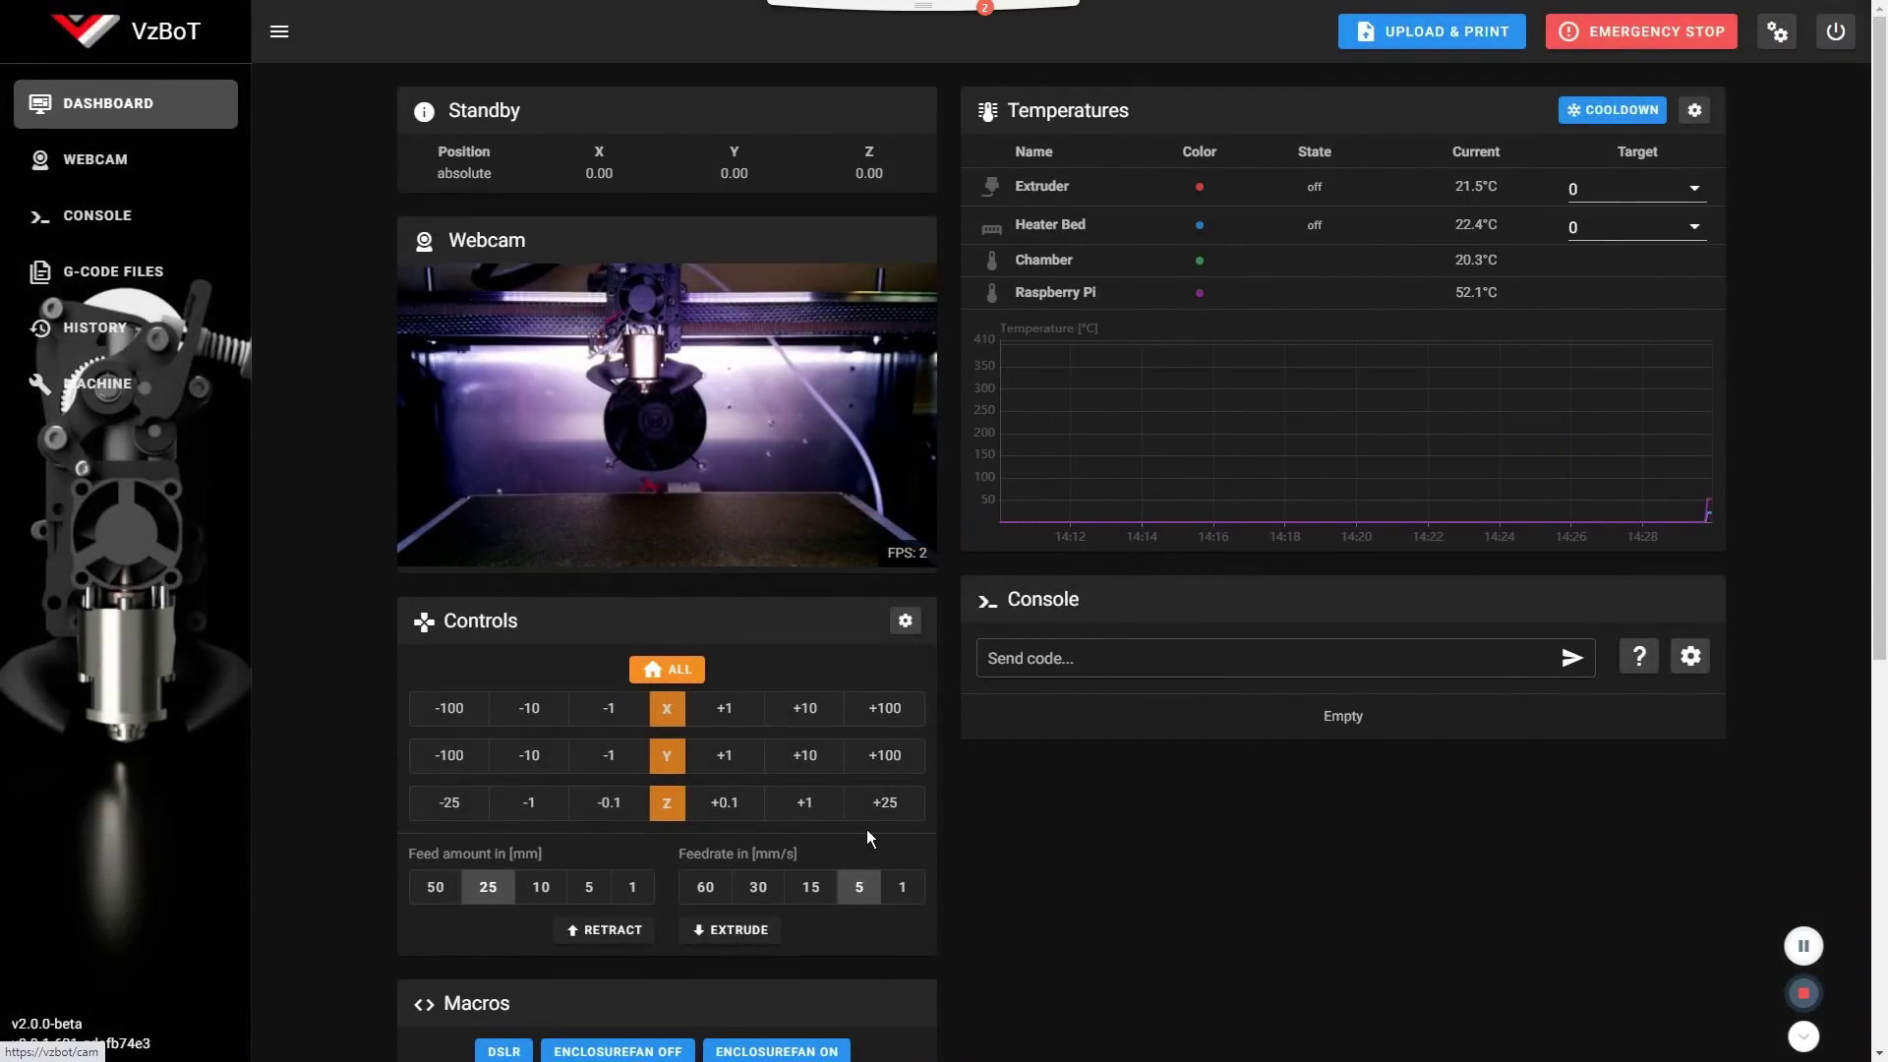
left_click(1835, 30)
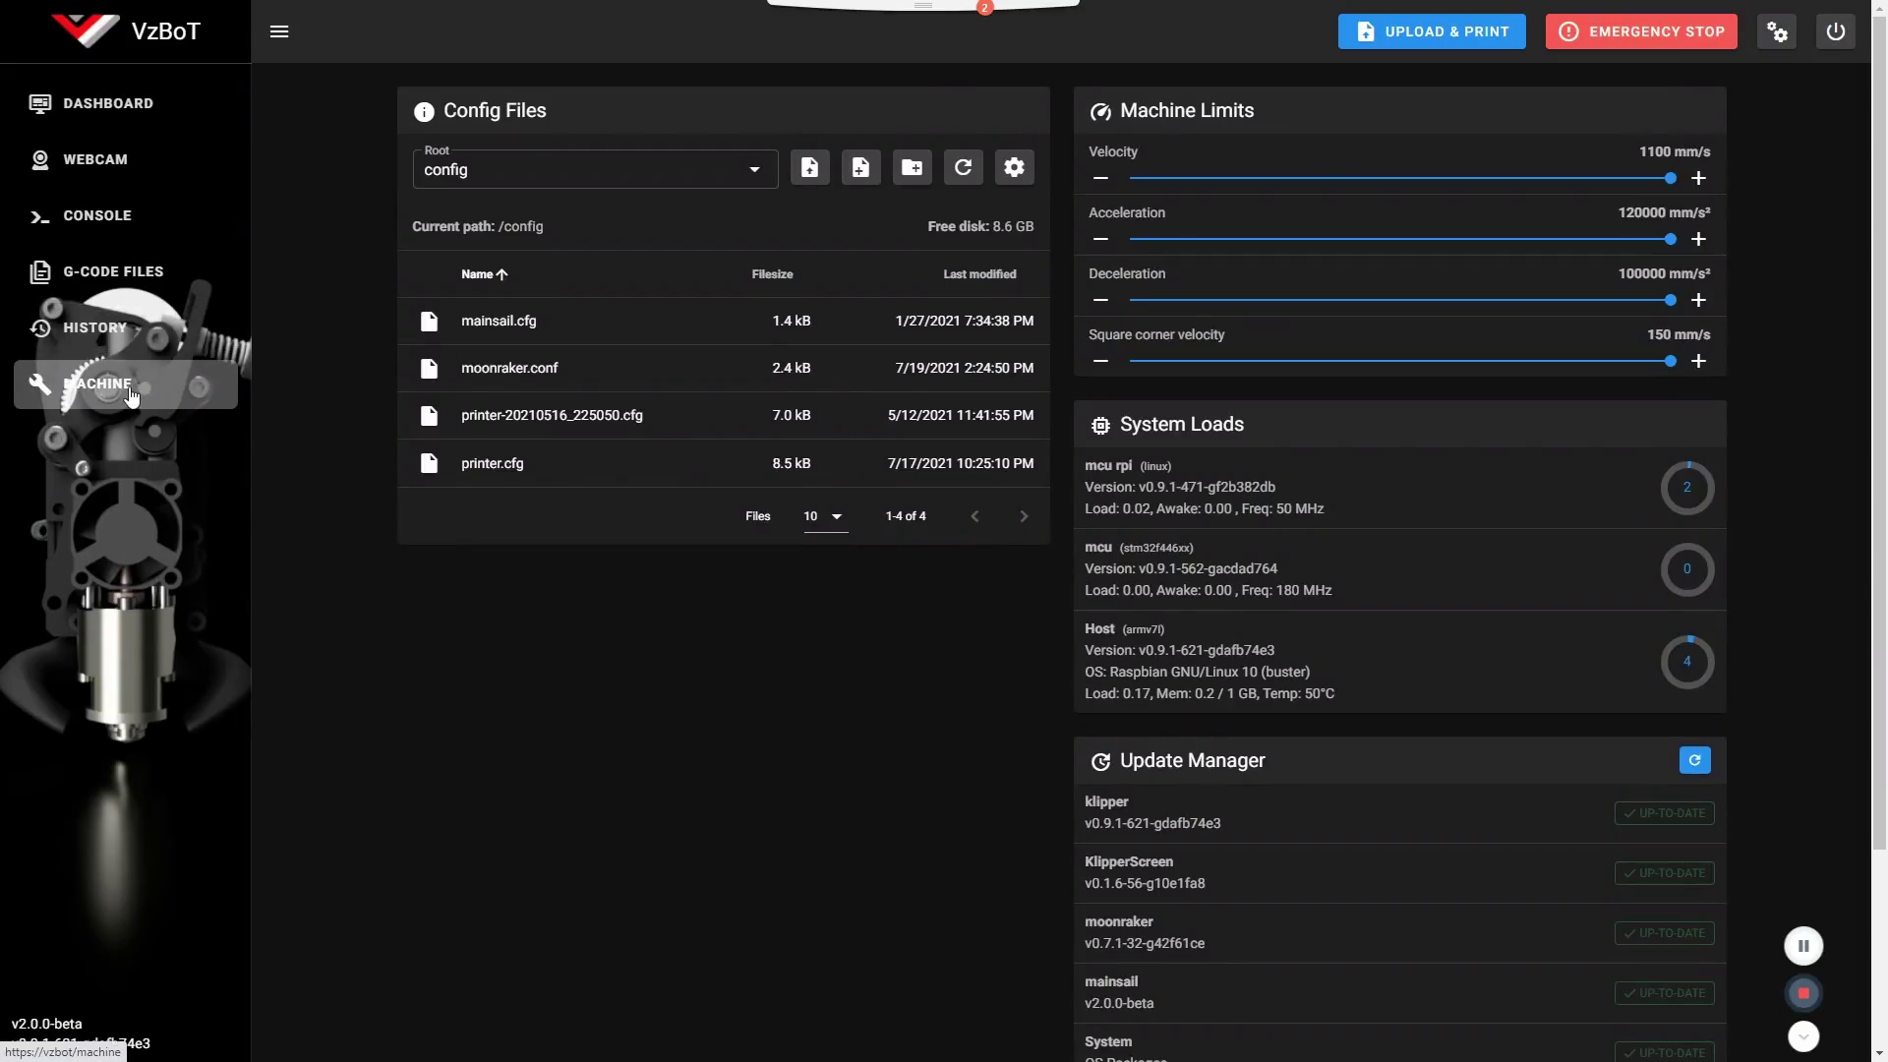
- Open printer.cfg in the config editor and start a search at line 26
left_click(475, 472)
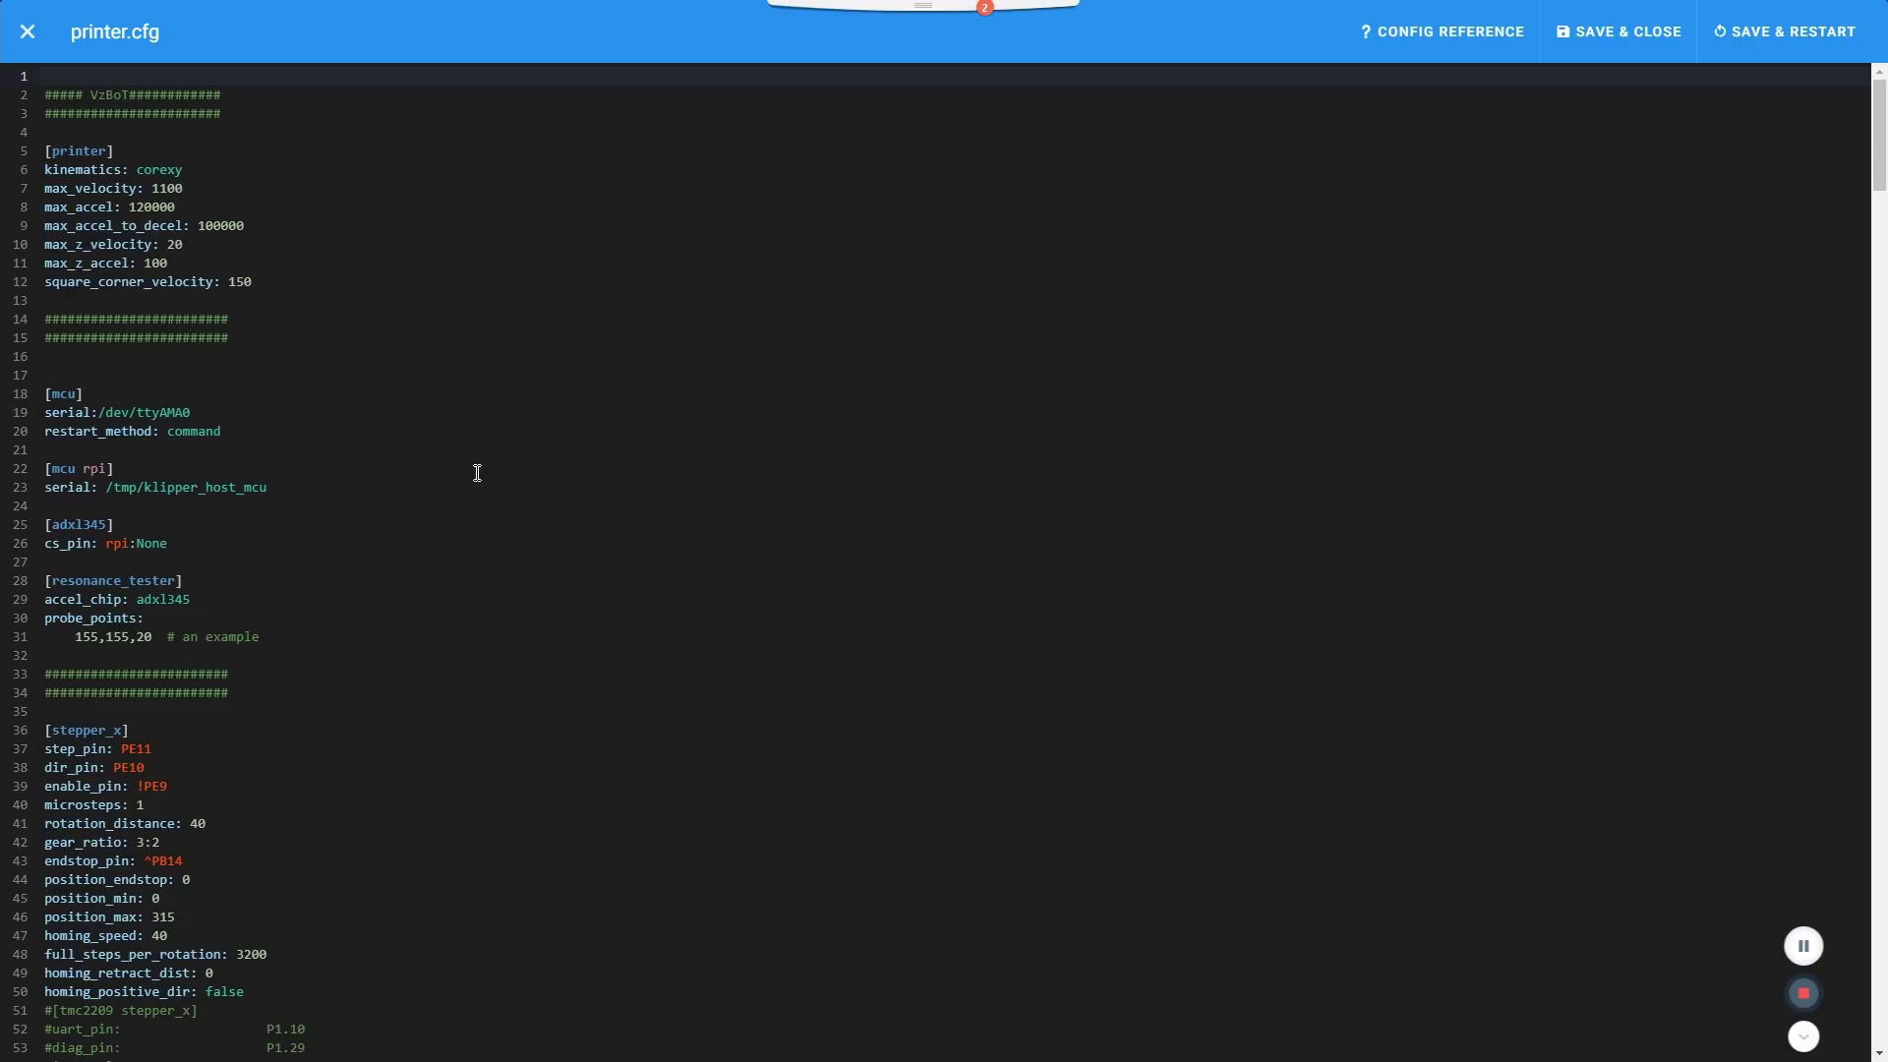
key("super")
left_click(870, 535)
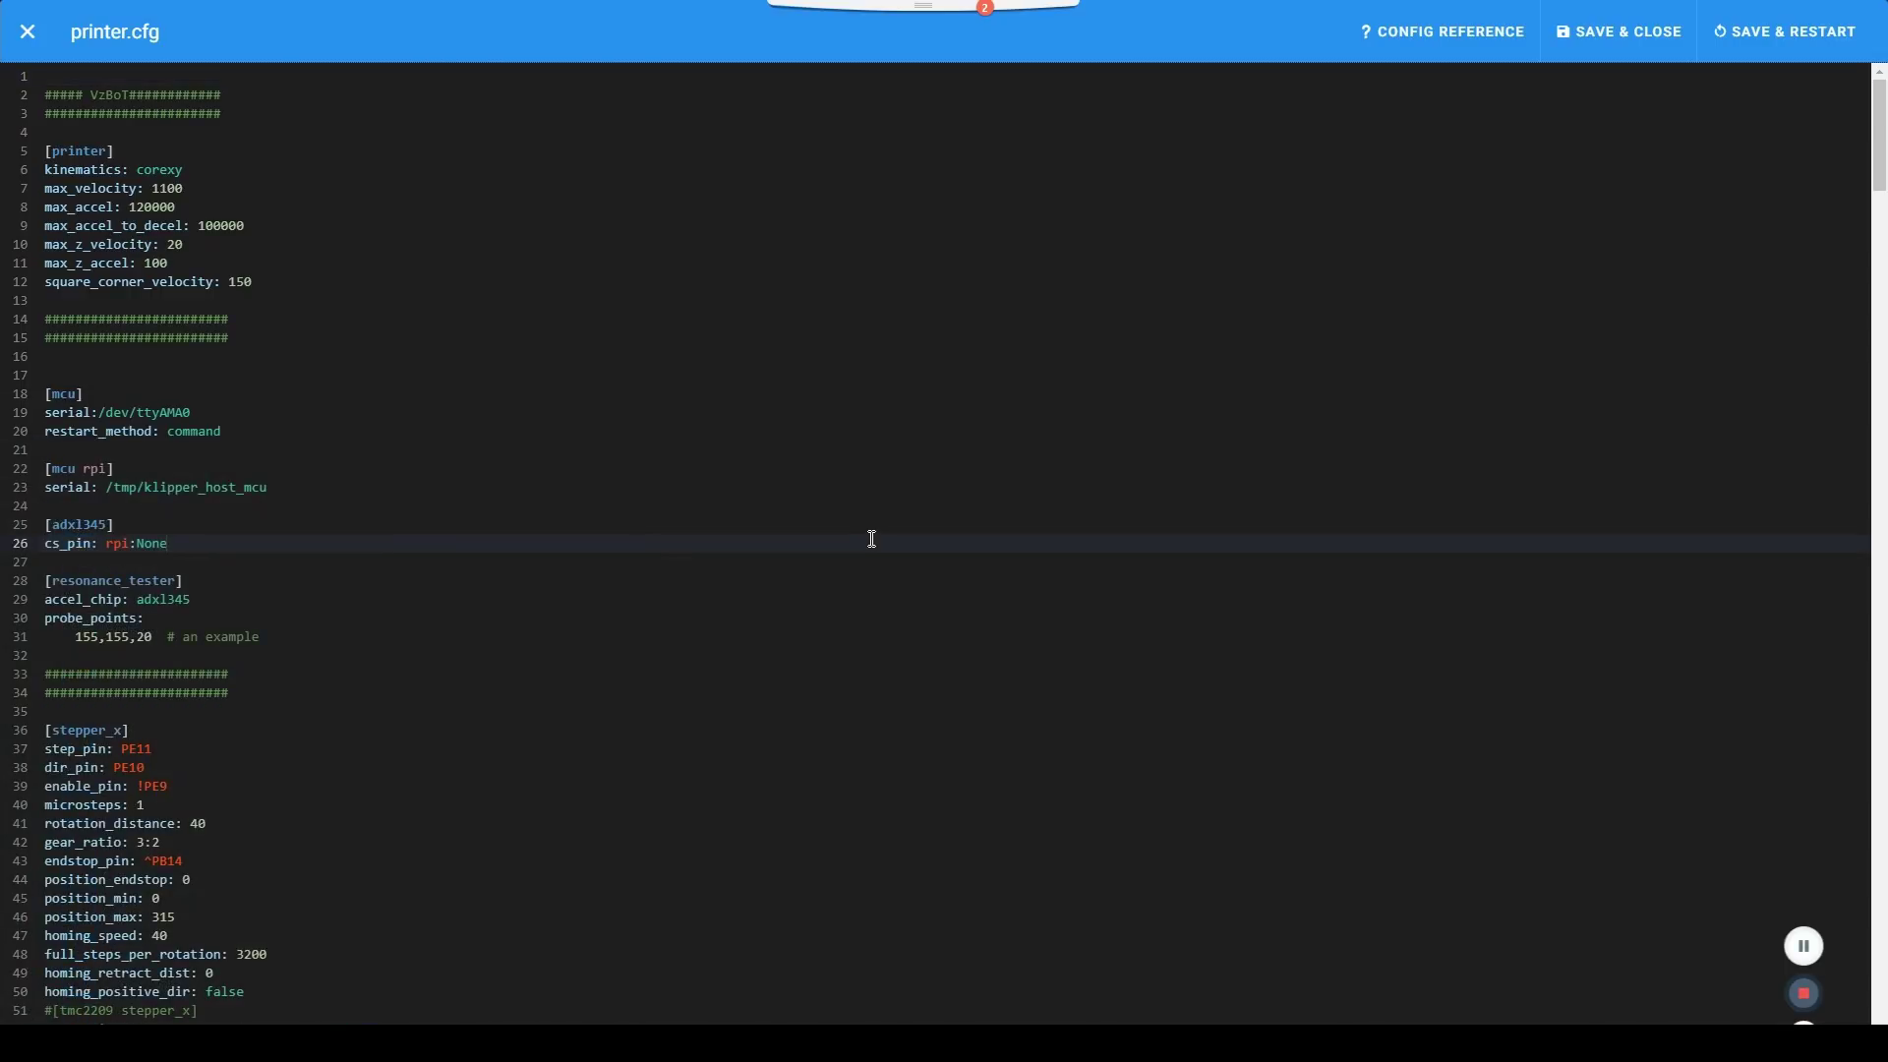
key("ctrl+f")
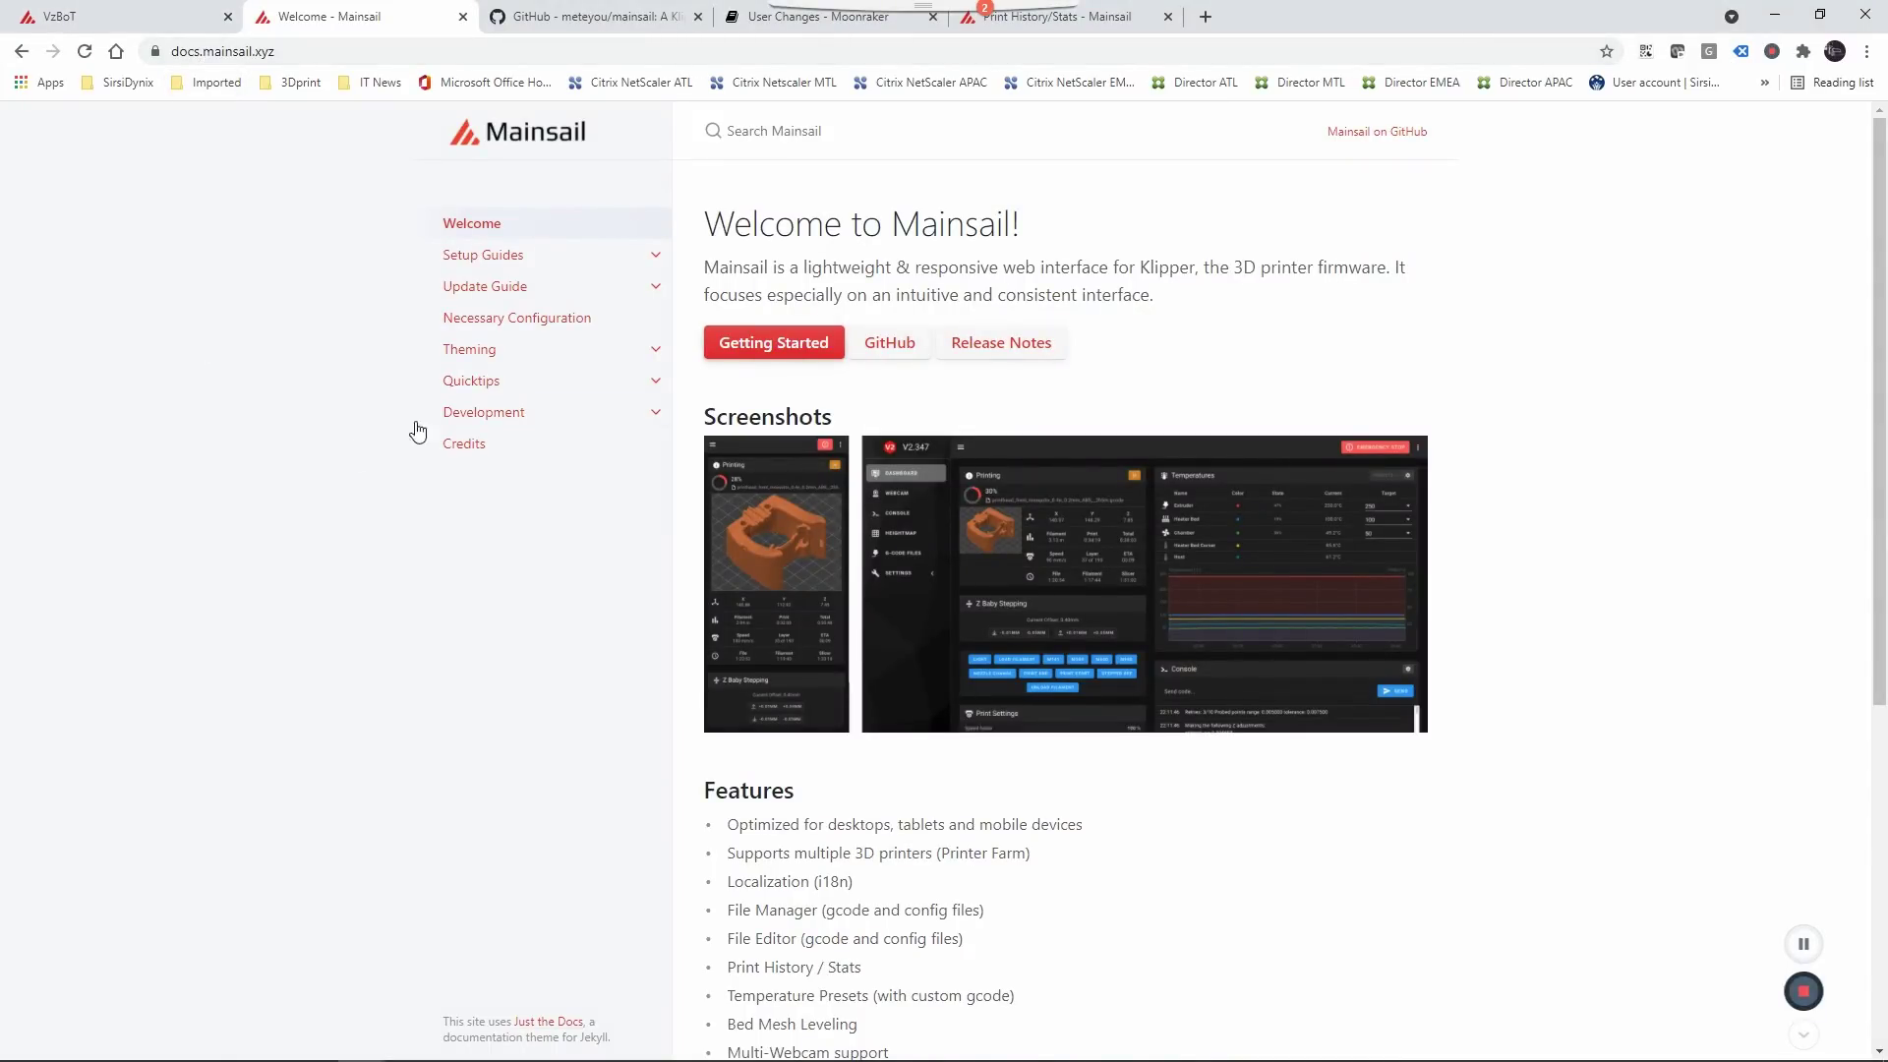
- Browse the Theming > Community Themes docs page, then switch back to the Mainsail dashboard
left_click(470, 356)
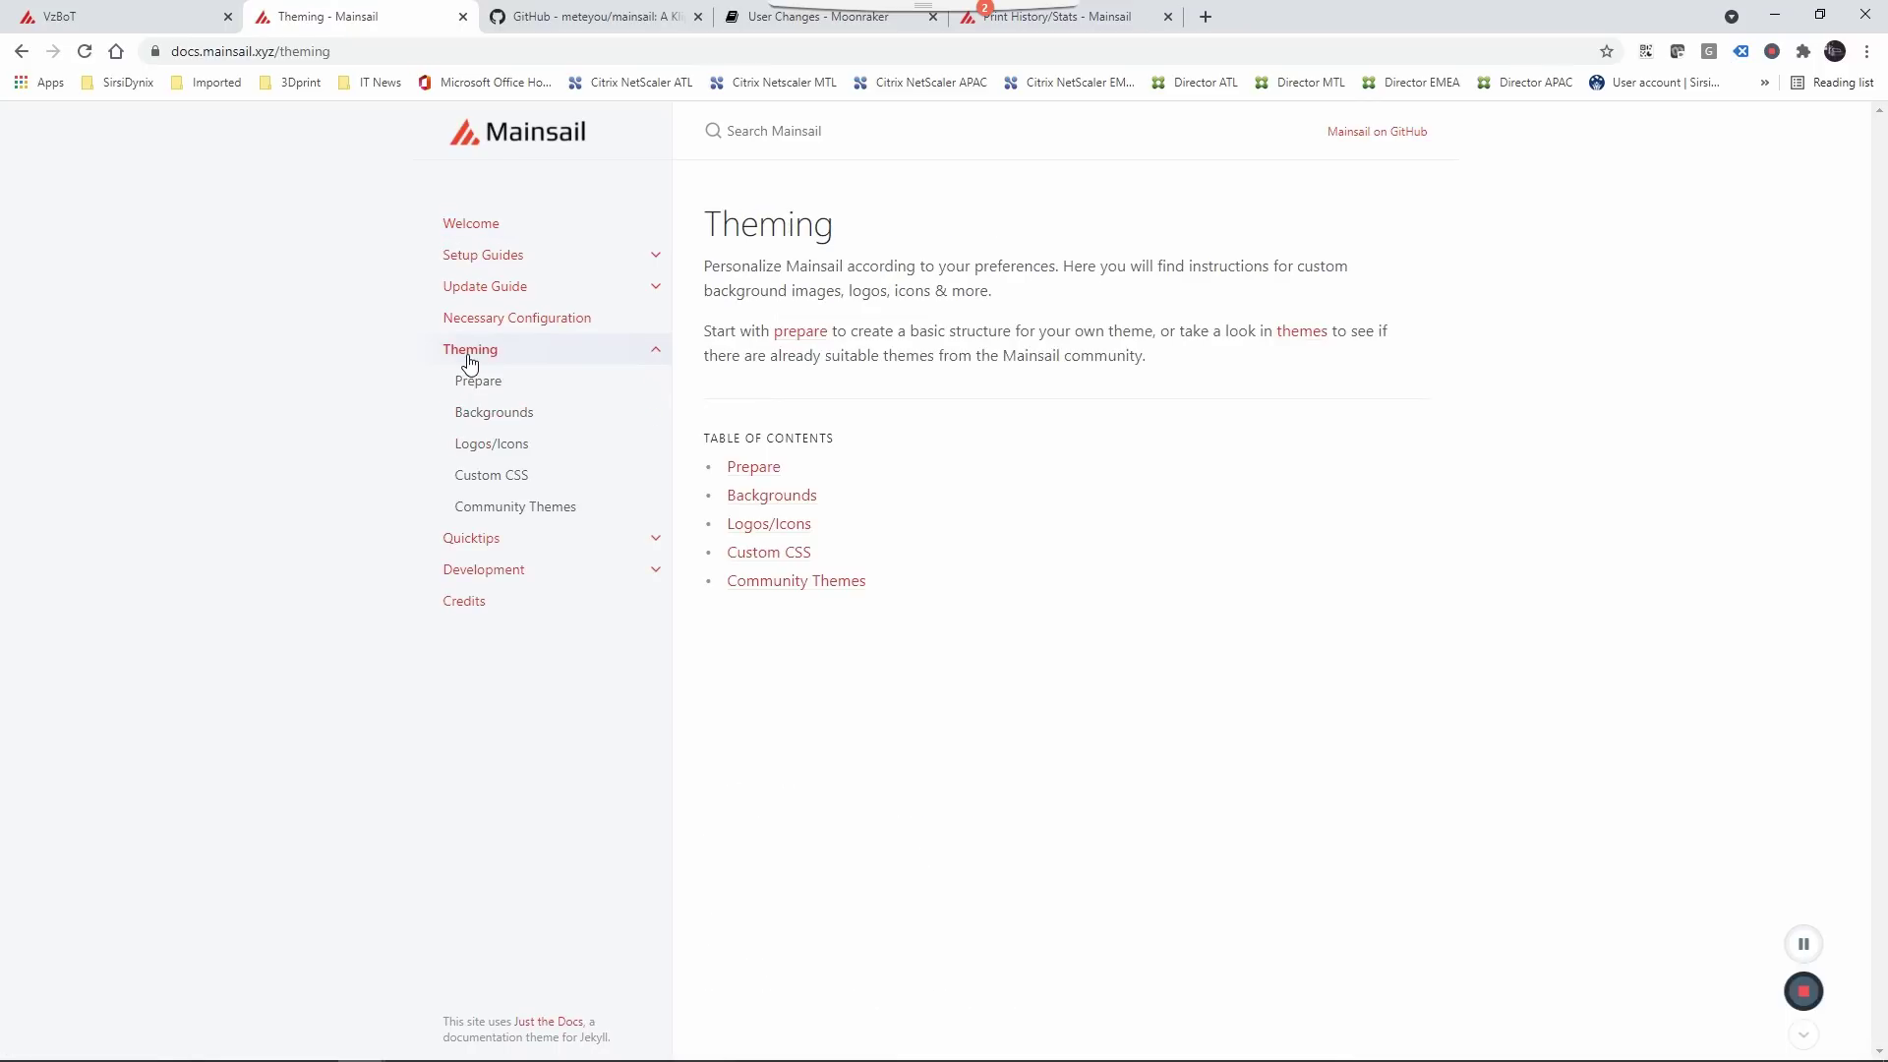
left_click(857, 588)
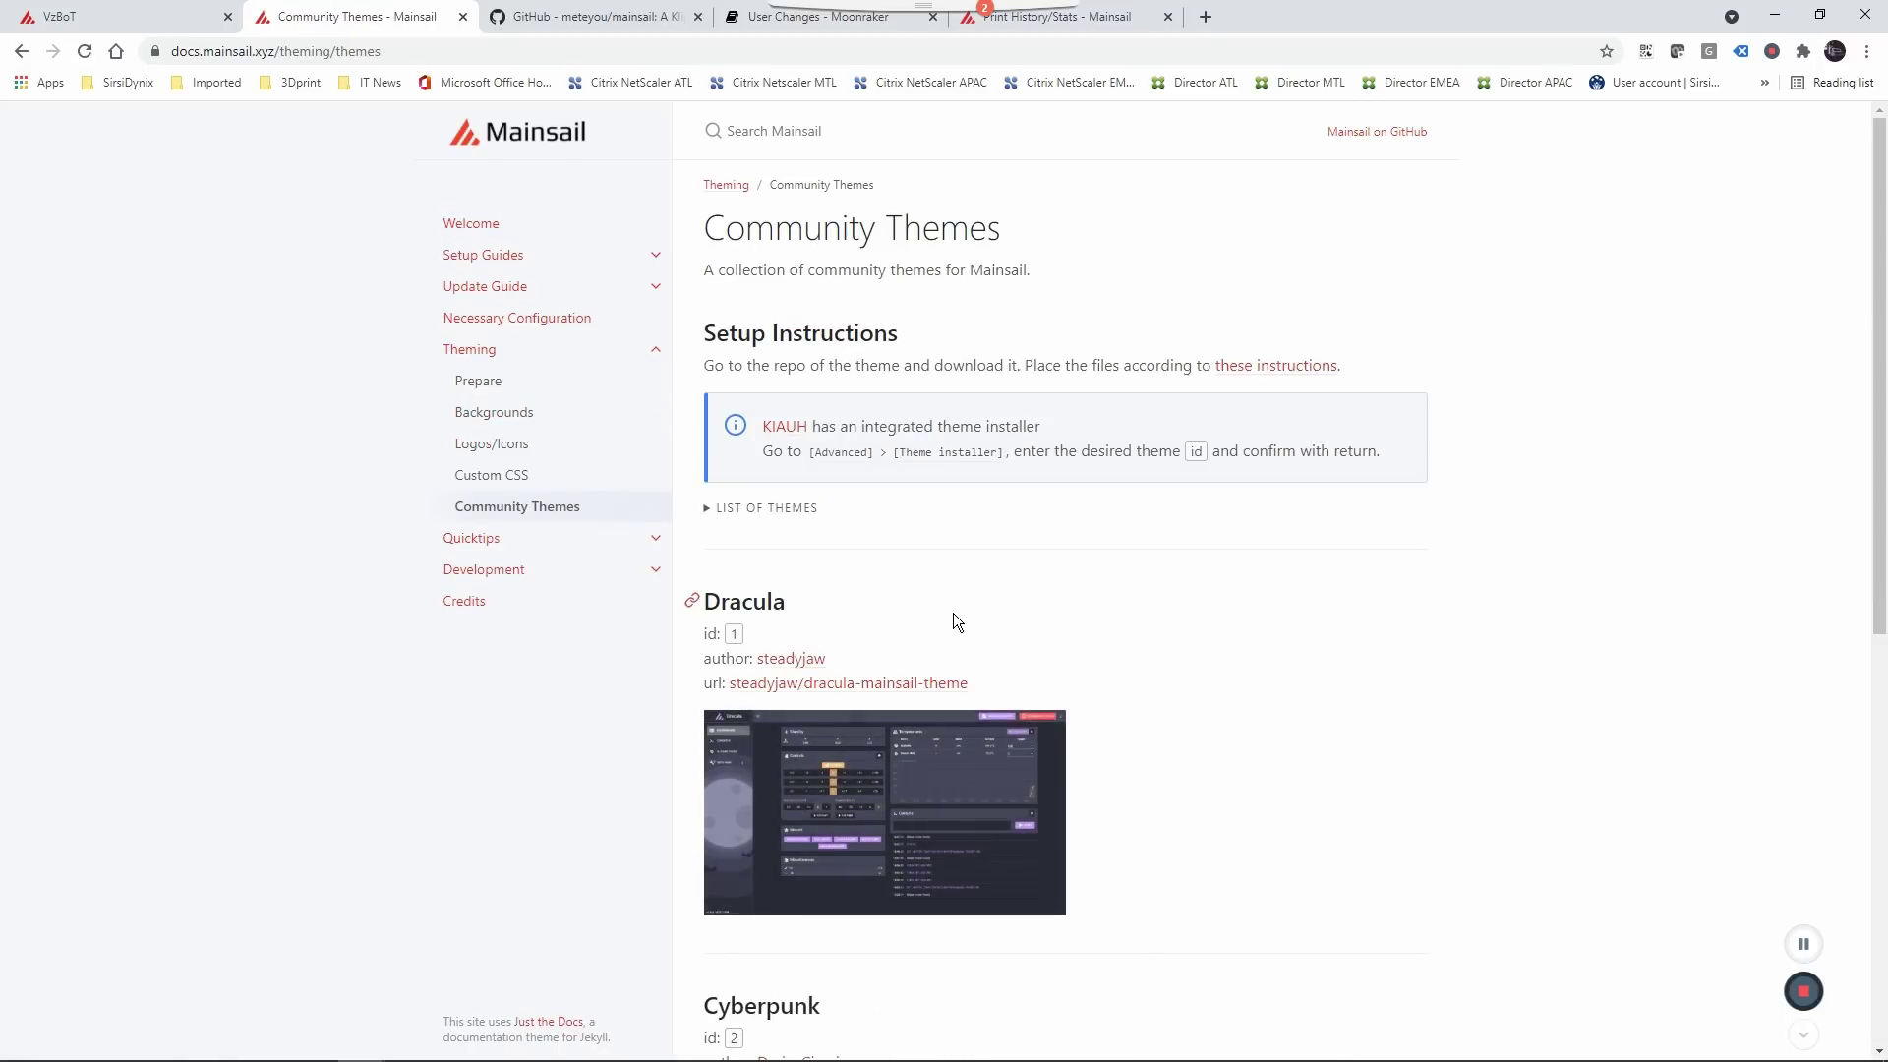
scroll(954, 613, "down", 8)
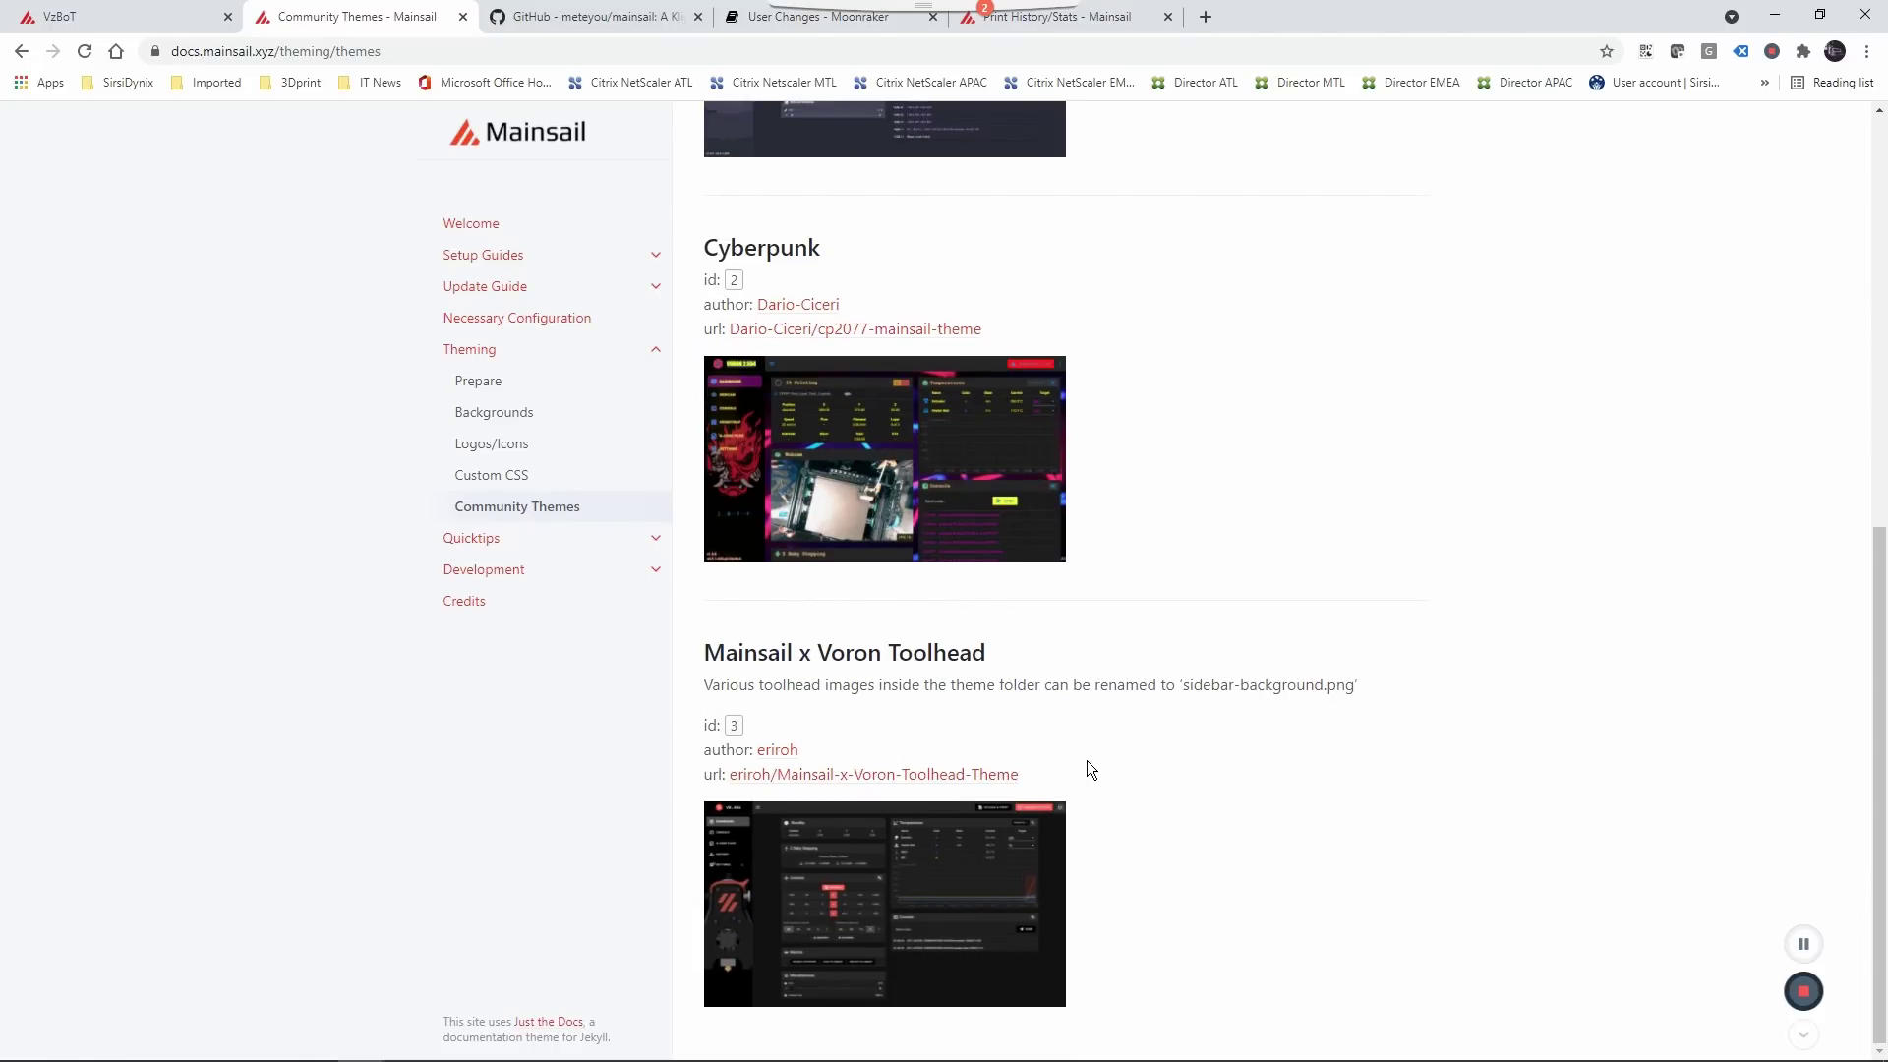
scroll(1087, 759, "up", 7)
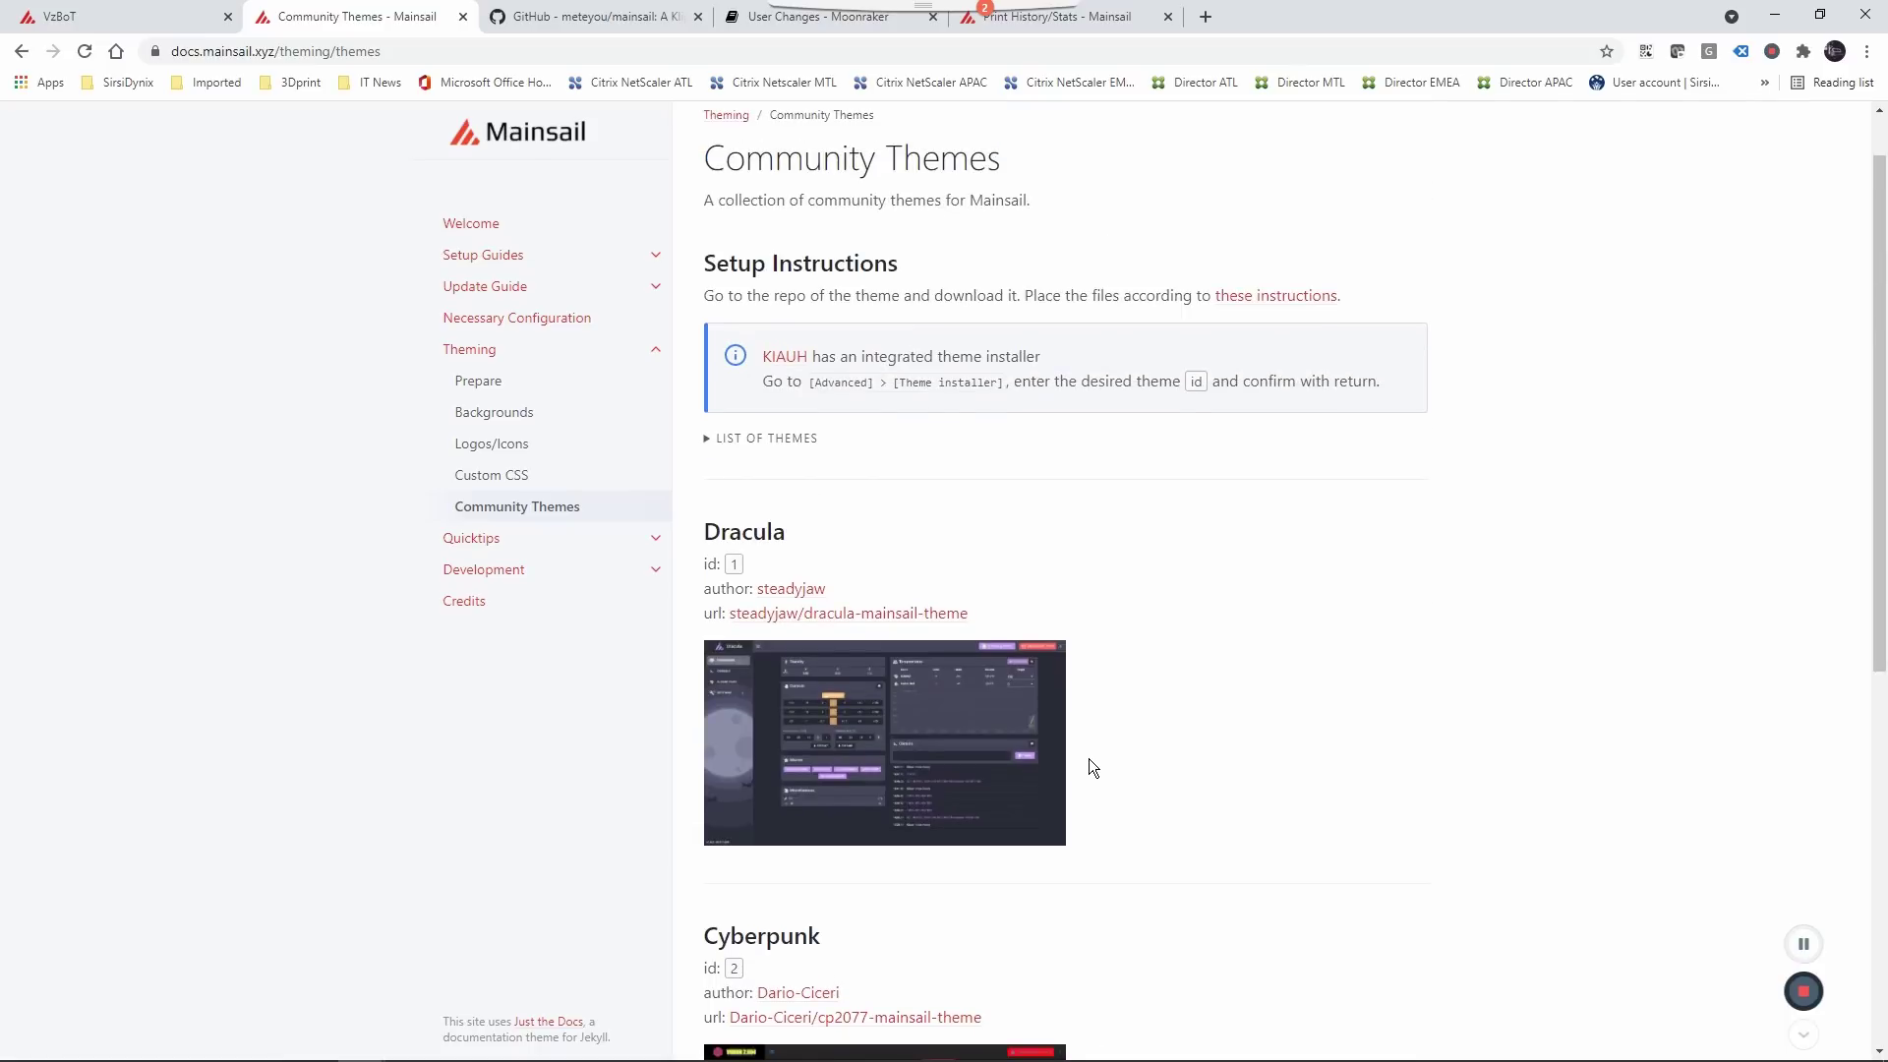
scroll(1087, 753, "down", 4)
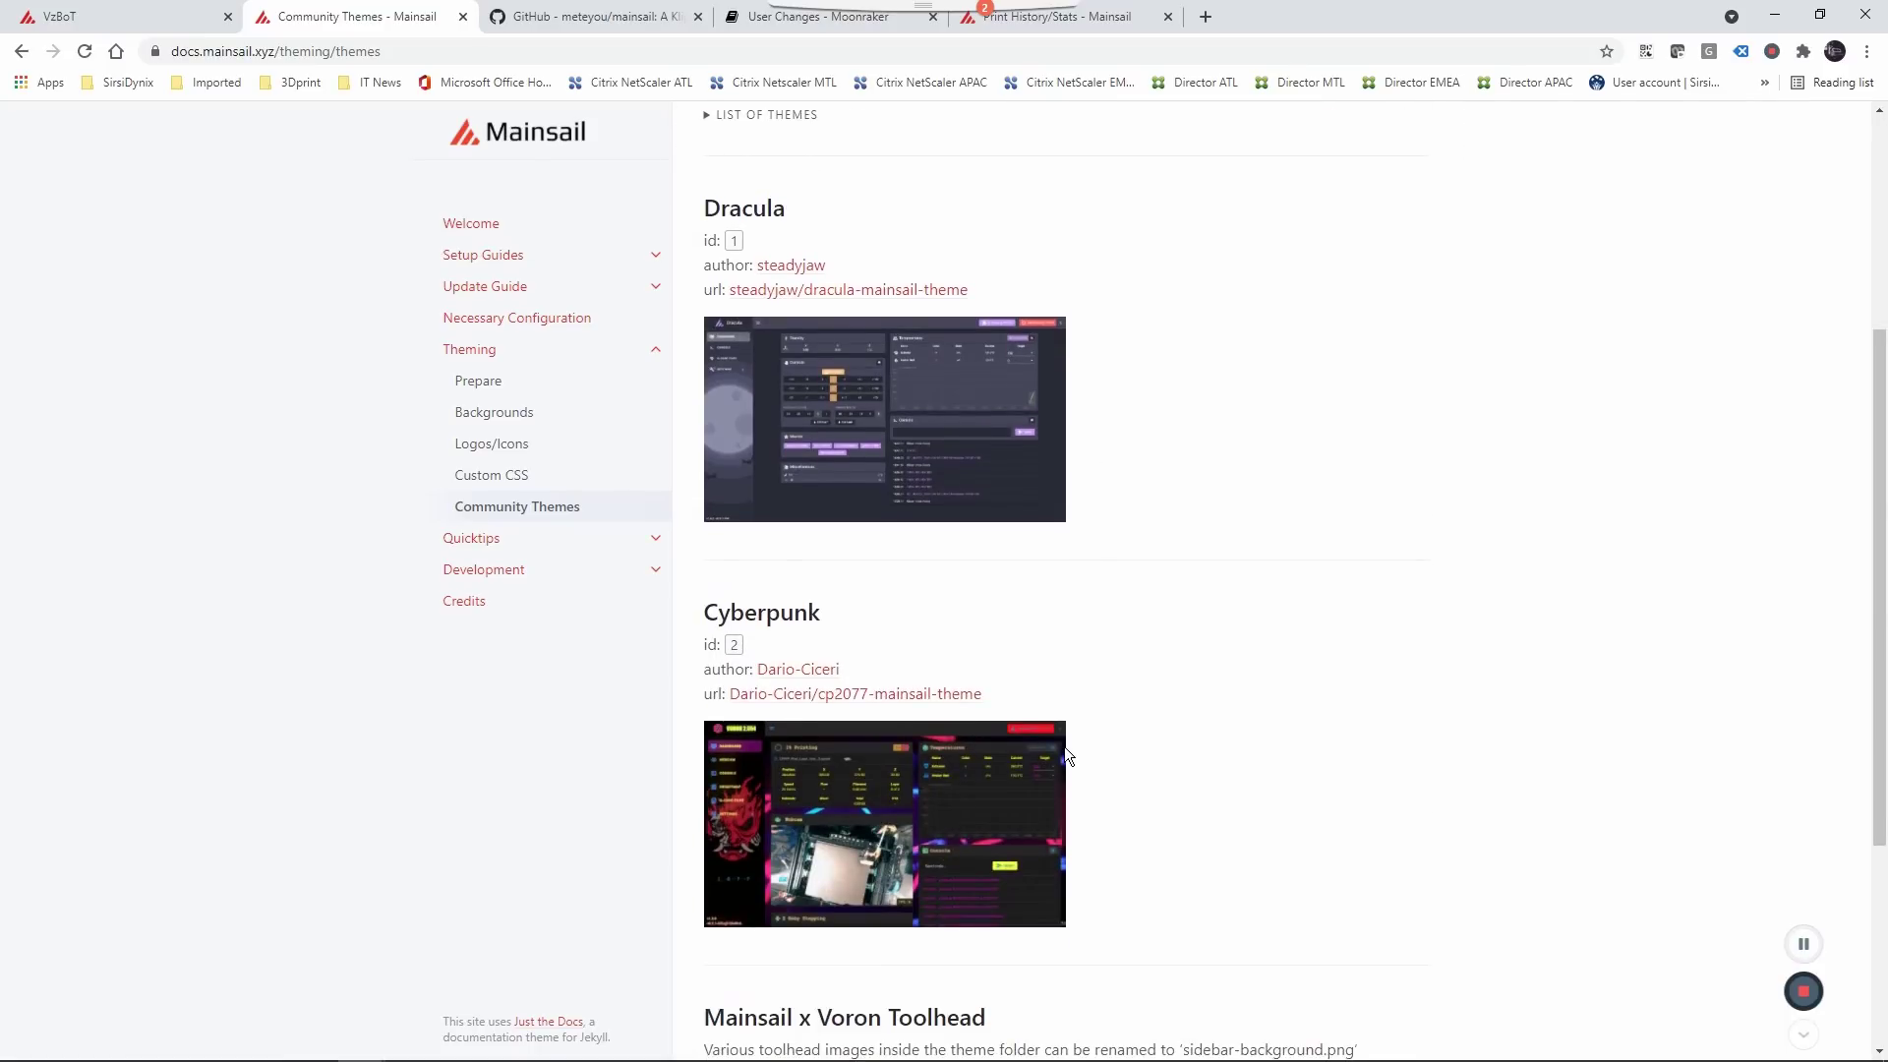
scroll(1062, 747, "down", 4)
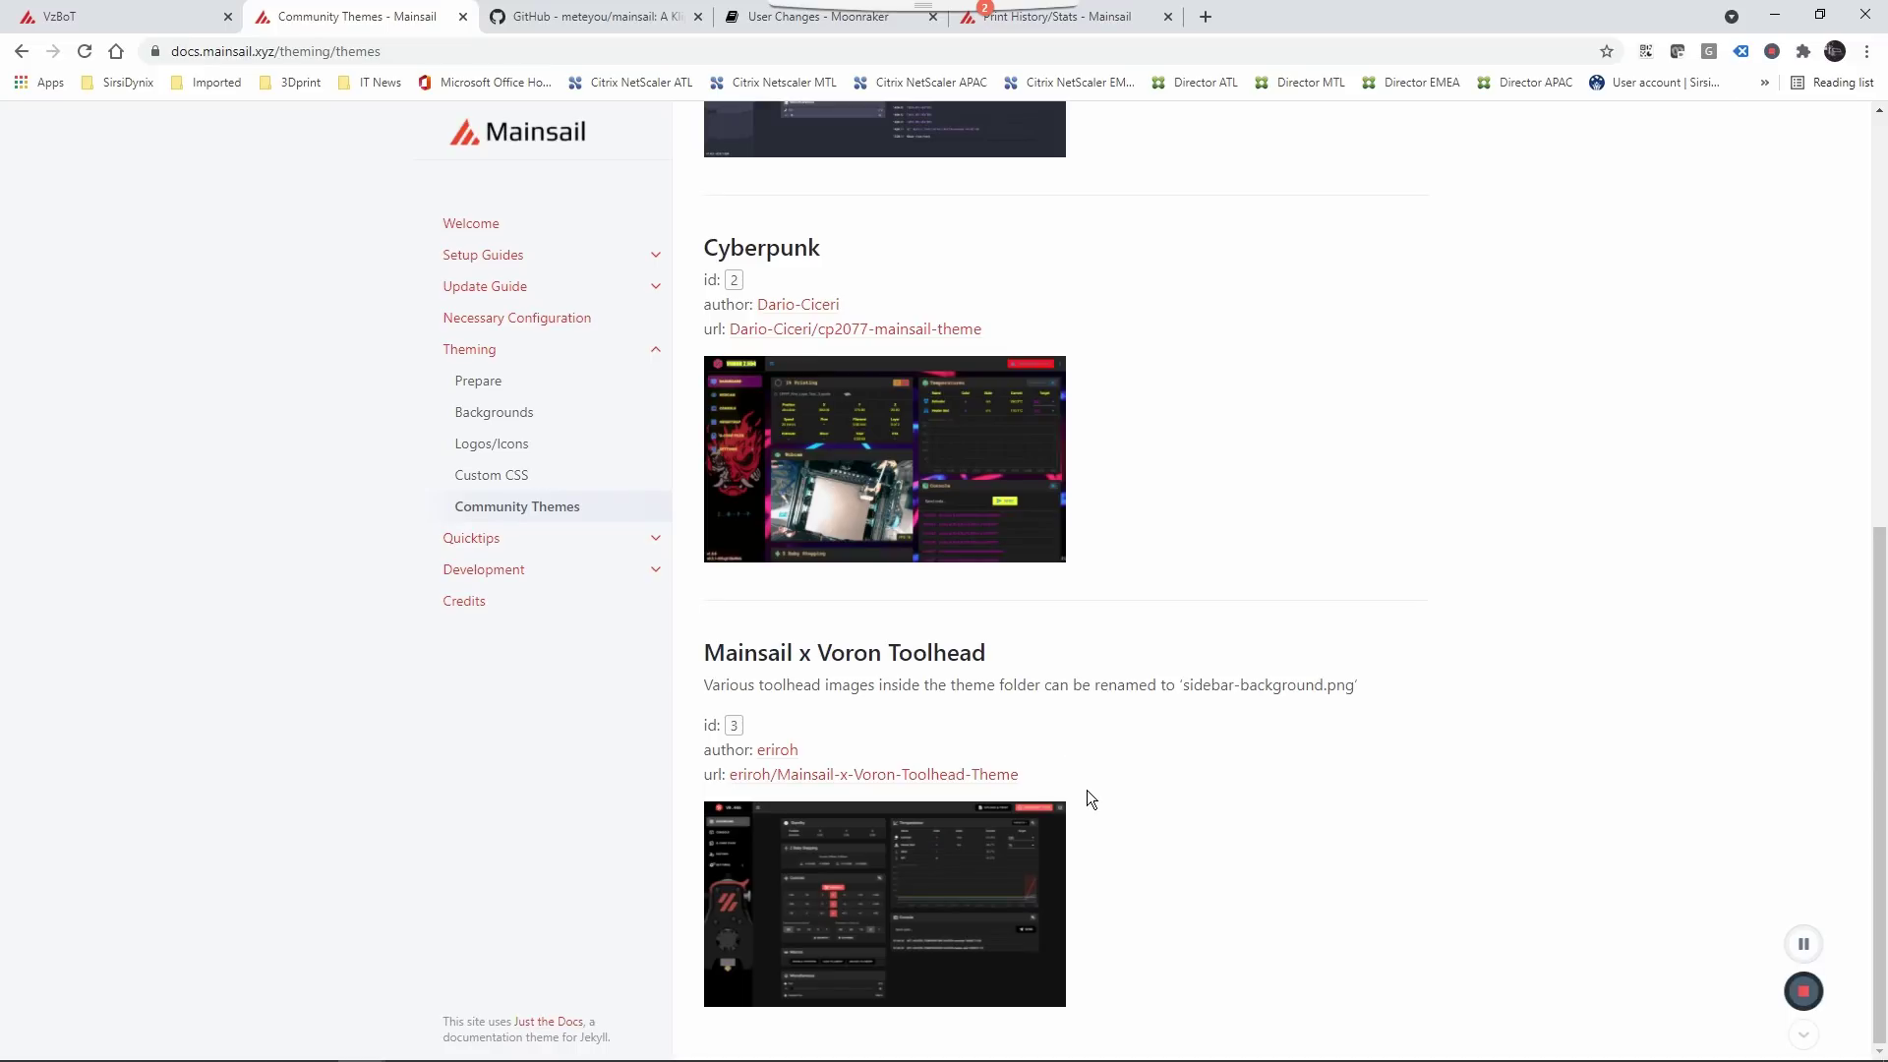
scroll(1087, 782, "up", 8)
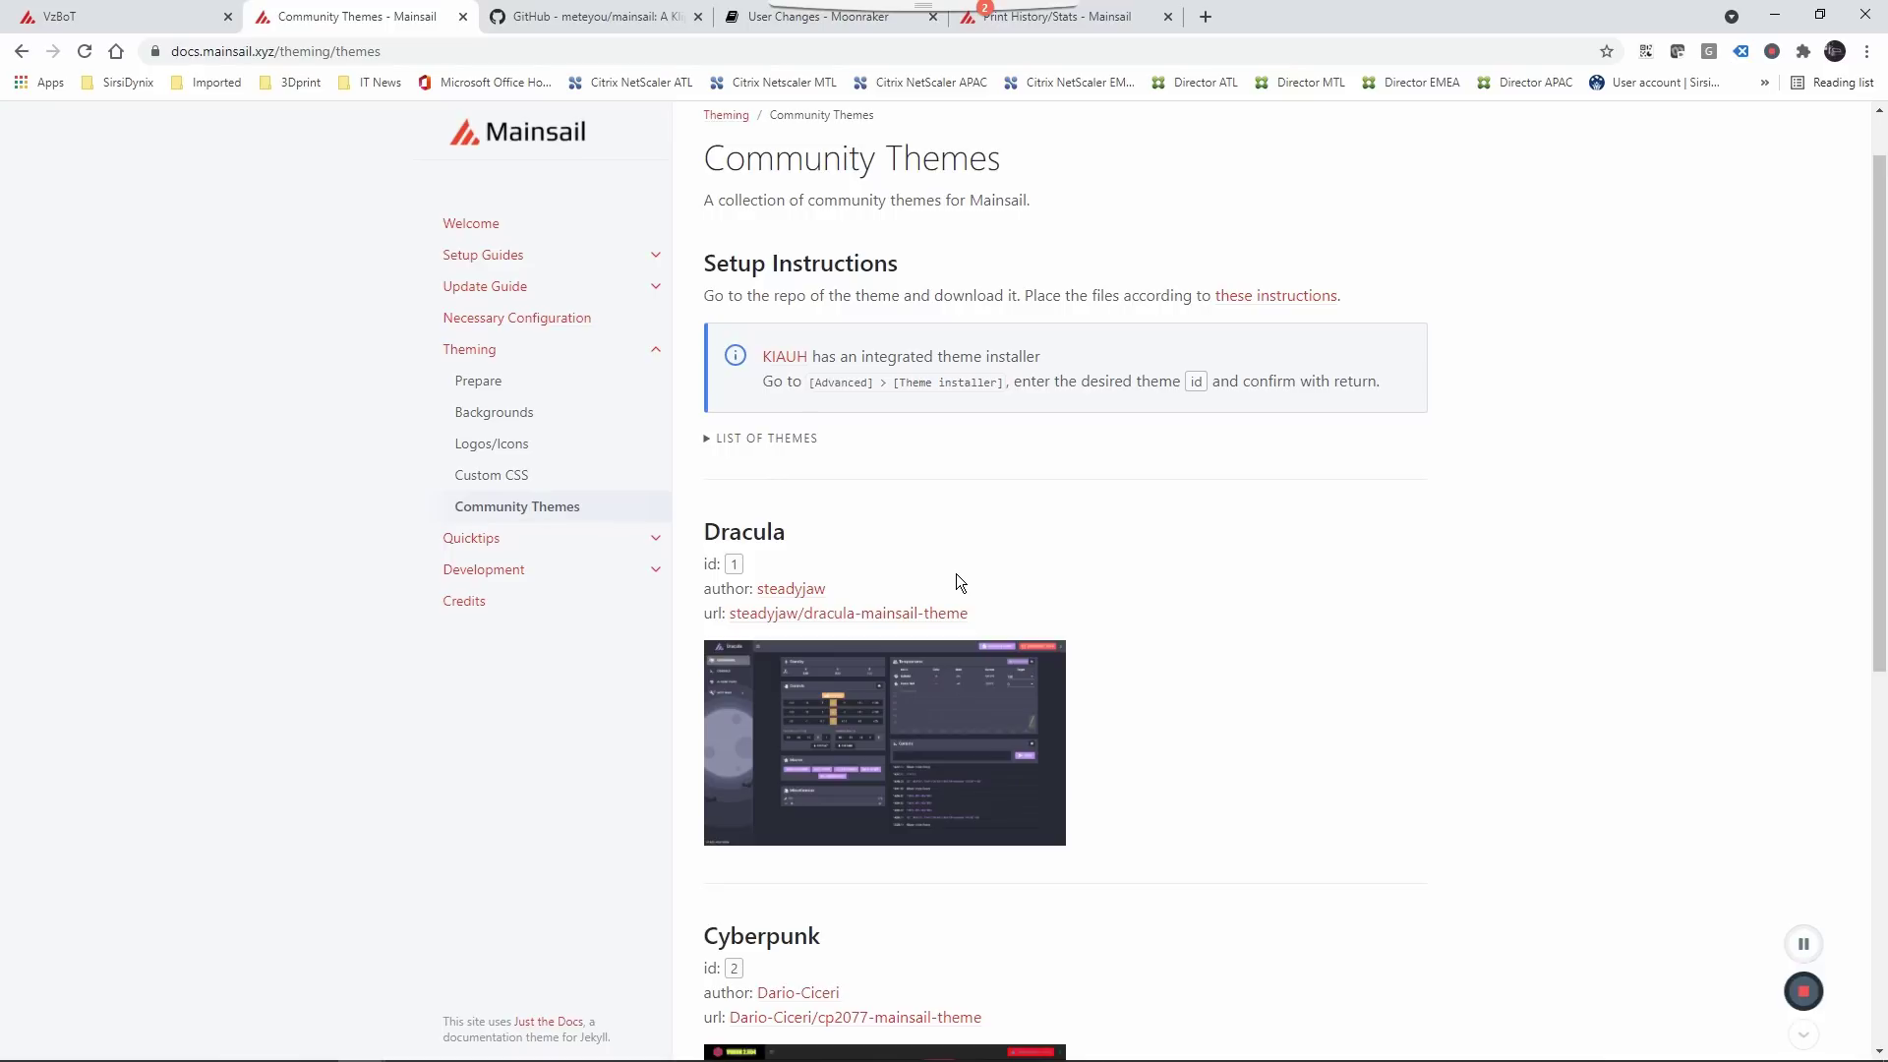
key("alt+Tab")
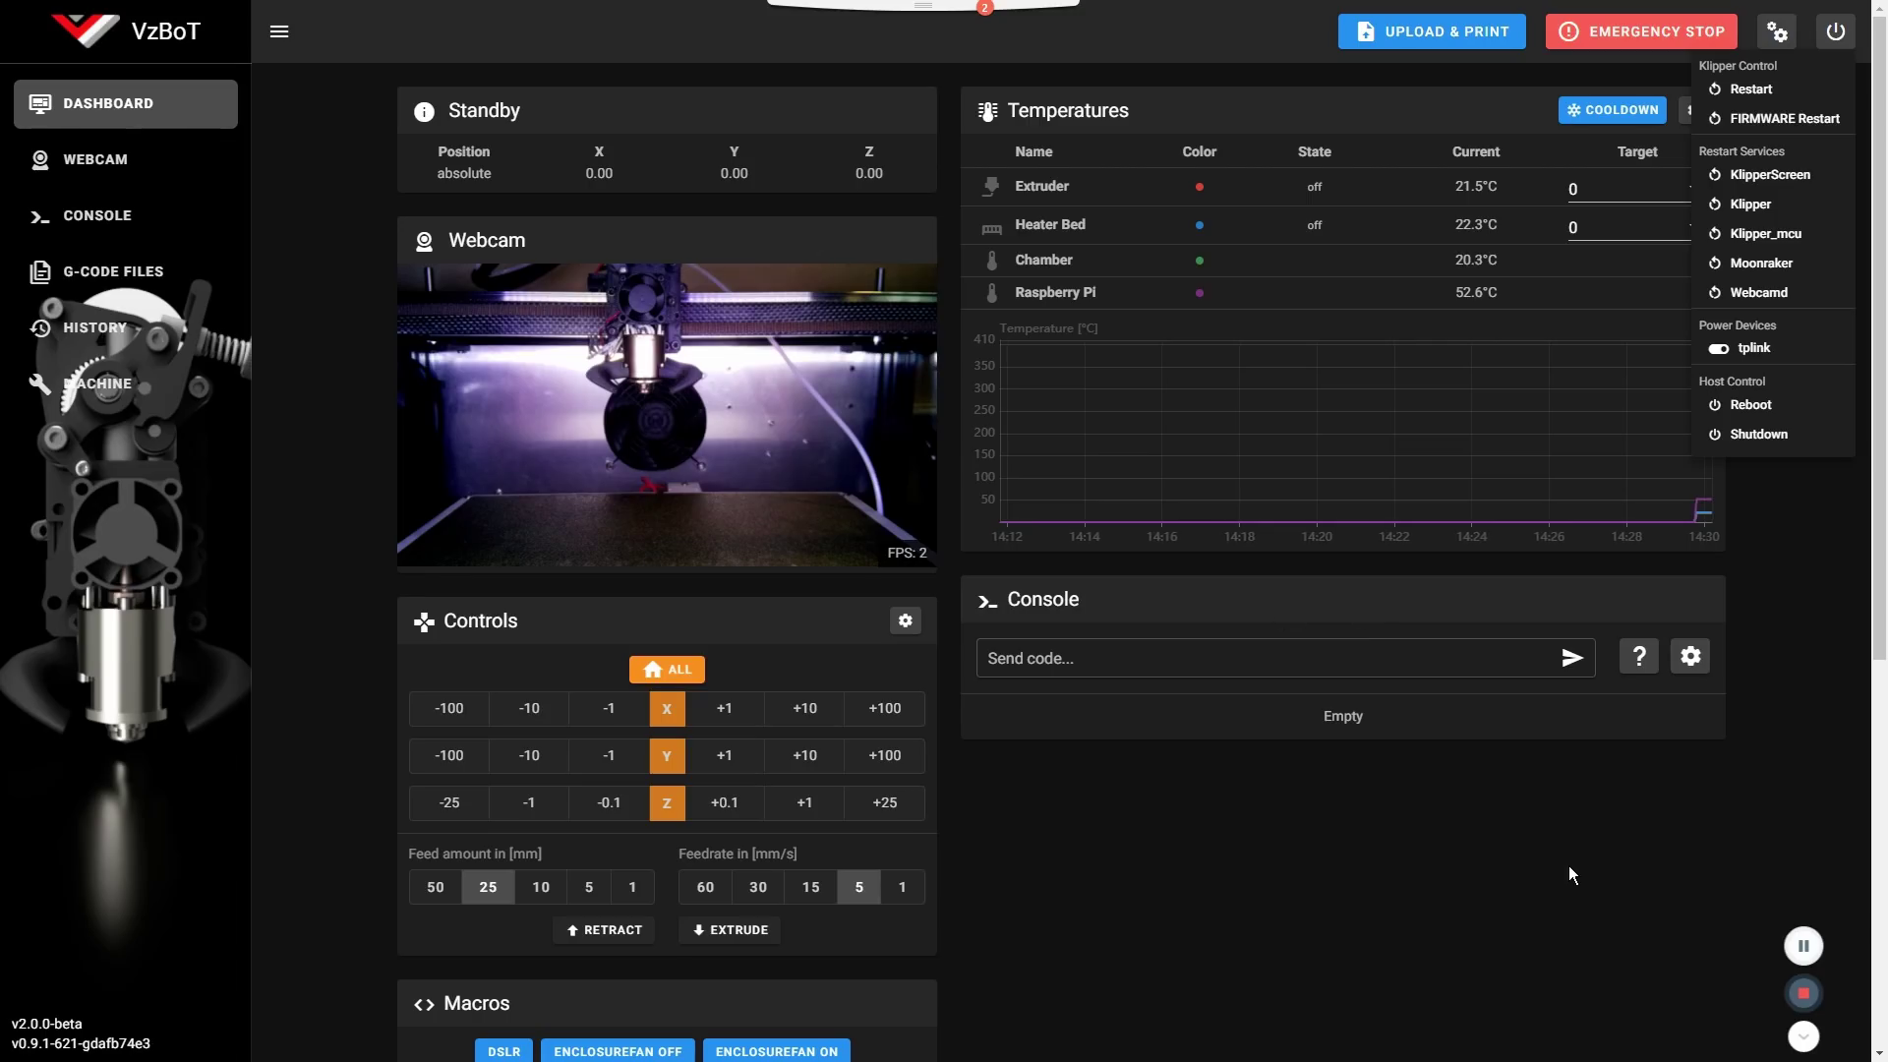
- Scroll down and back up to look over the Mainsail dashboard
scroll(1149, 849, "down", 1)
scroll(1148, 848, "up", 1)
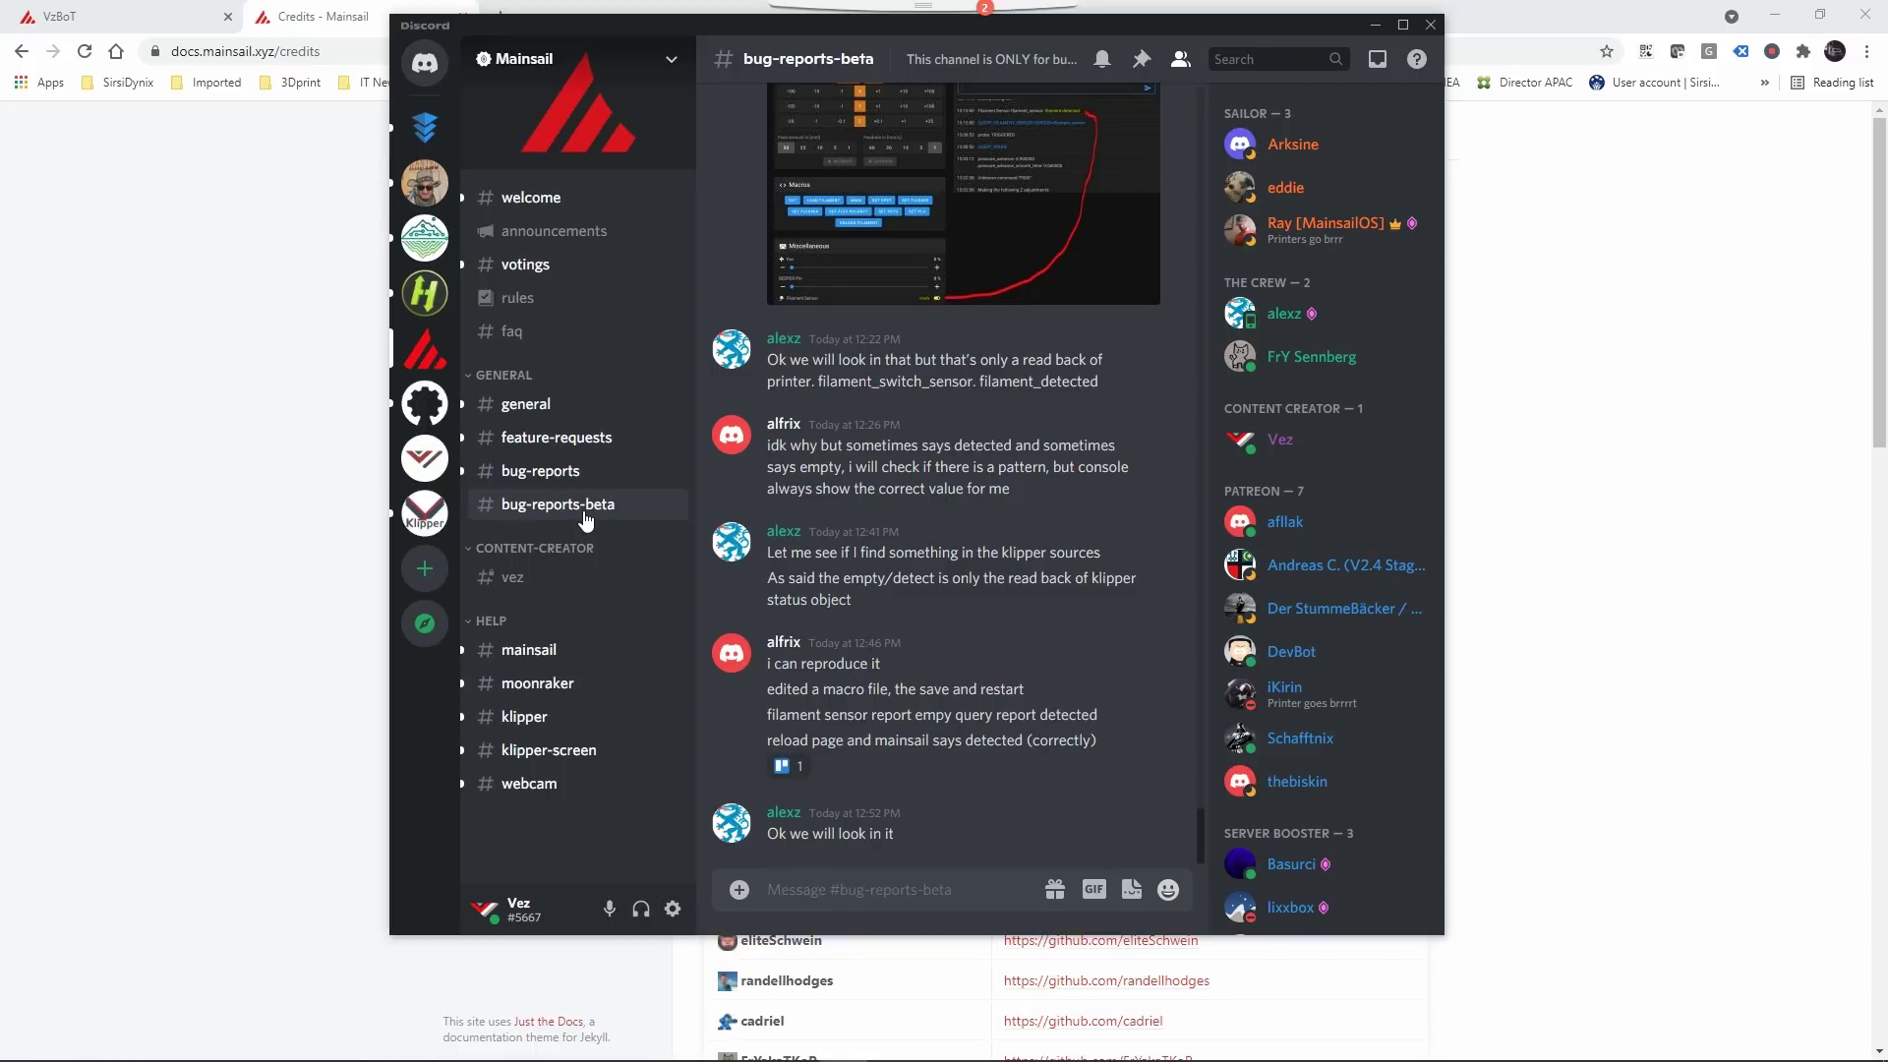
left_click(548, 474)
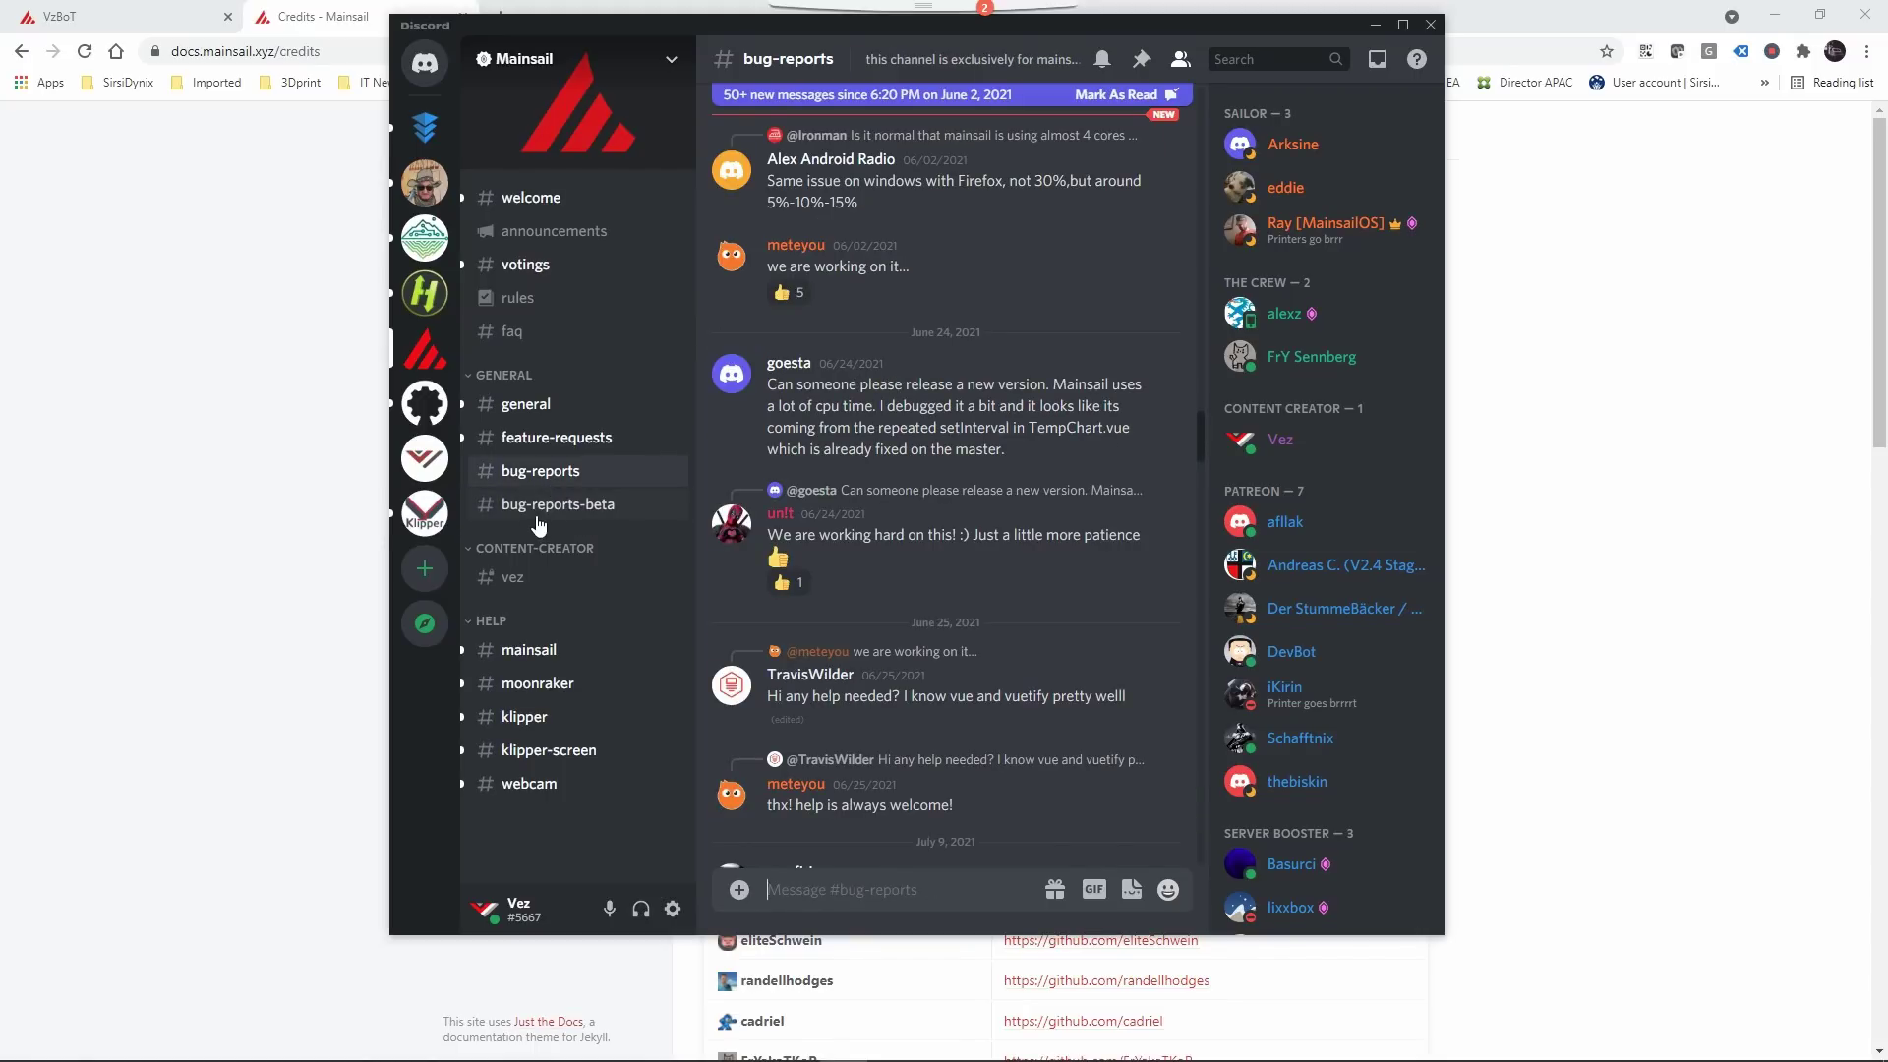
left_click(535, 515)
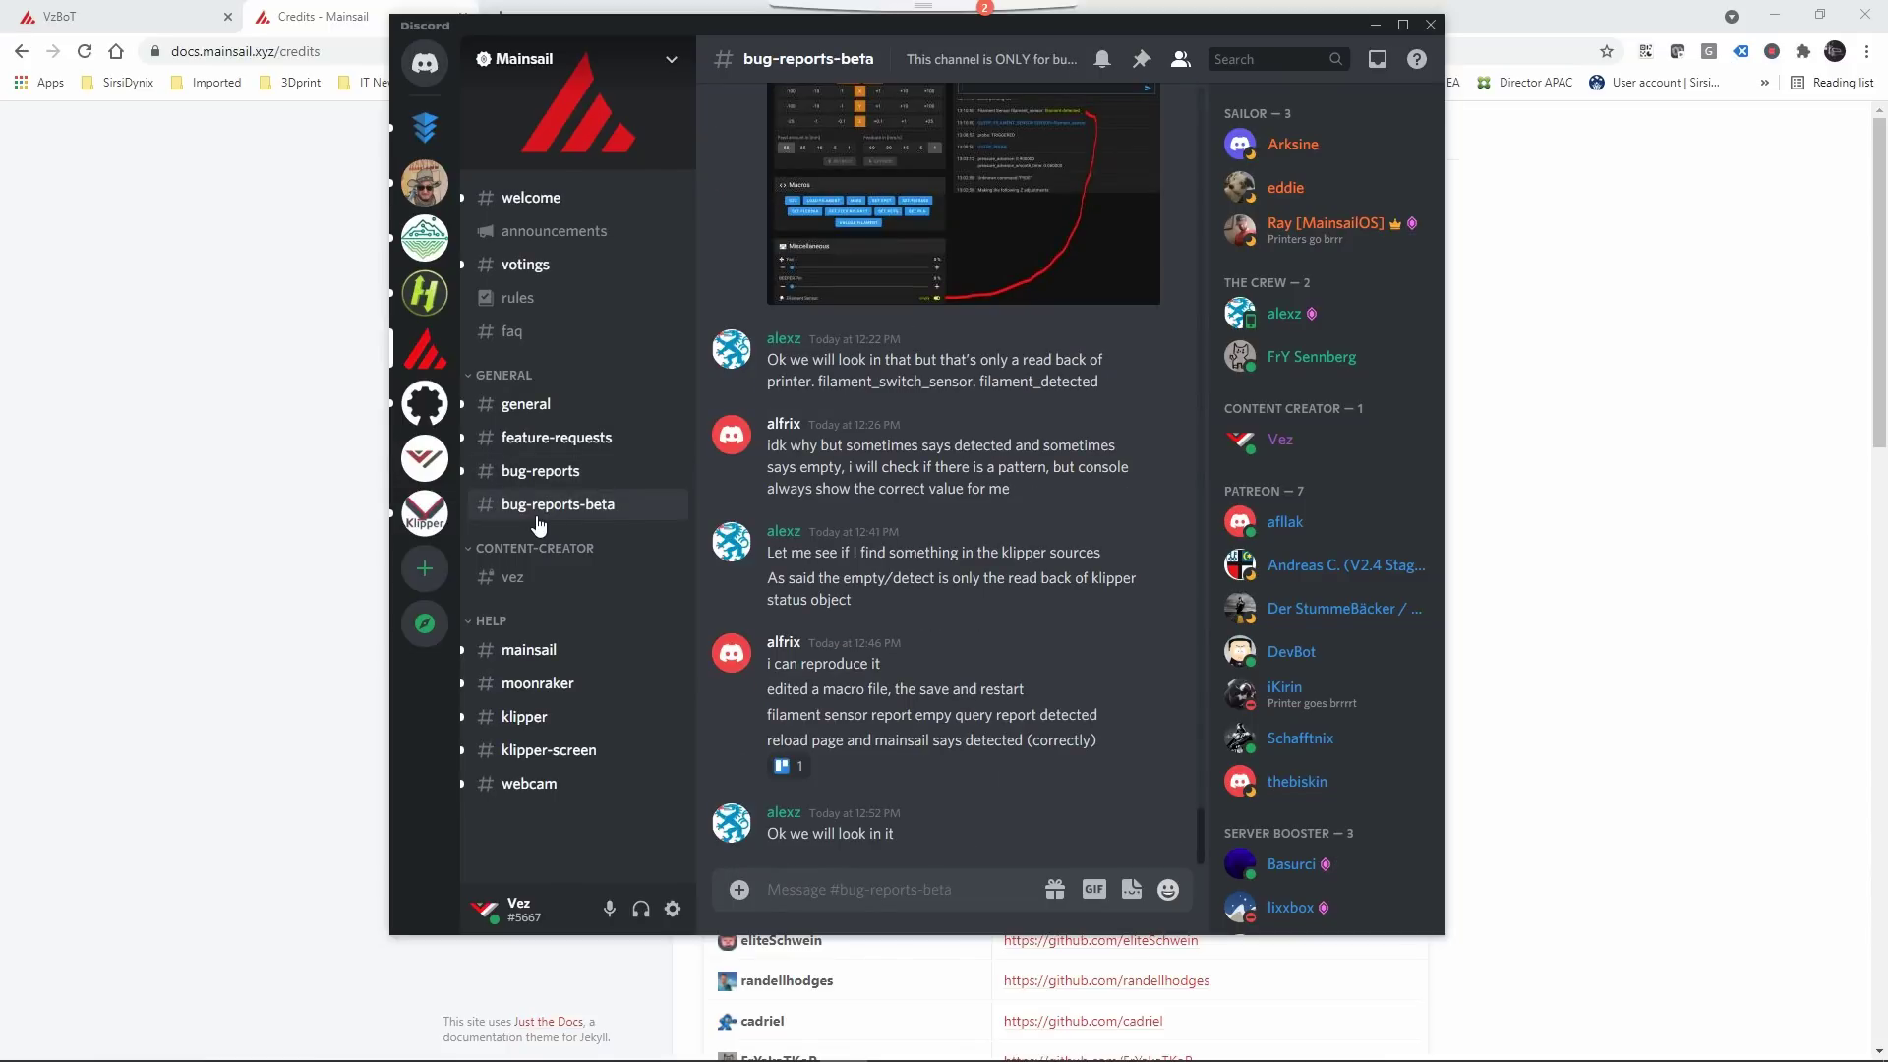